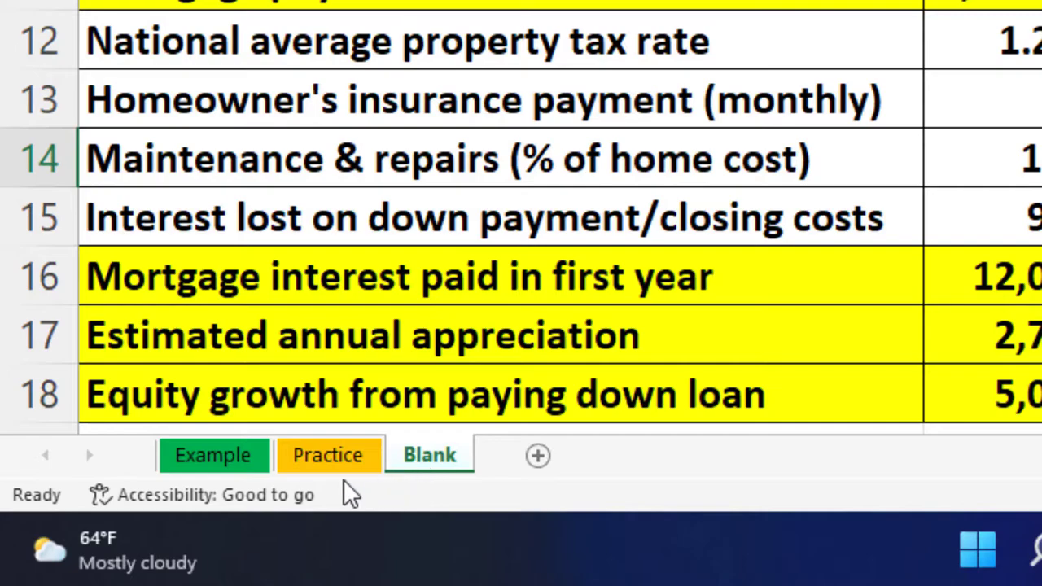
- Open the Example sheet and examine its completed Rental Costs and Buying Costs calculations
click(244, 468)
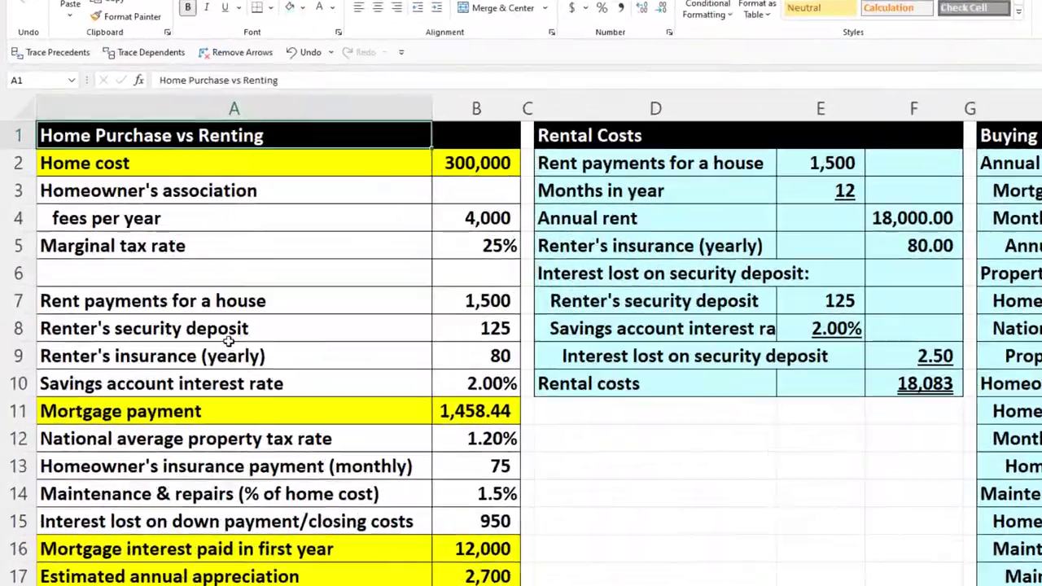
click(174, 315)
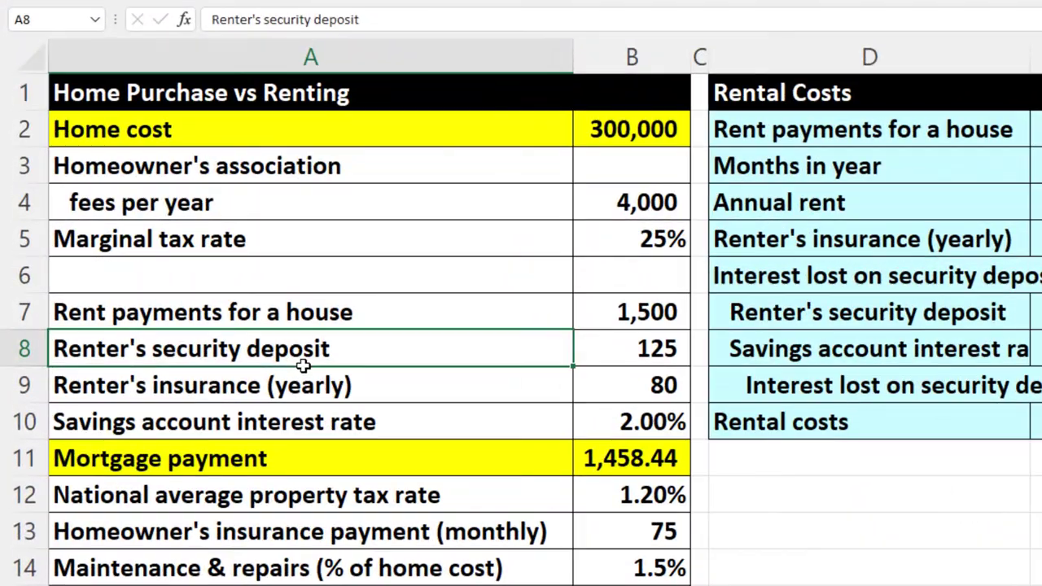
key(Right)
key(Right)
key(Right)
key(Right)
key(Right)
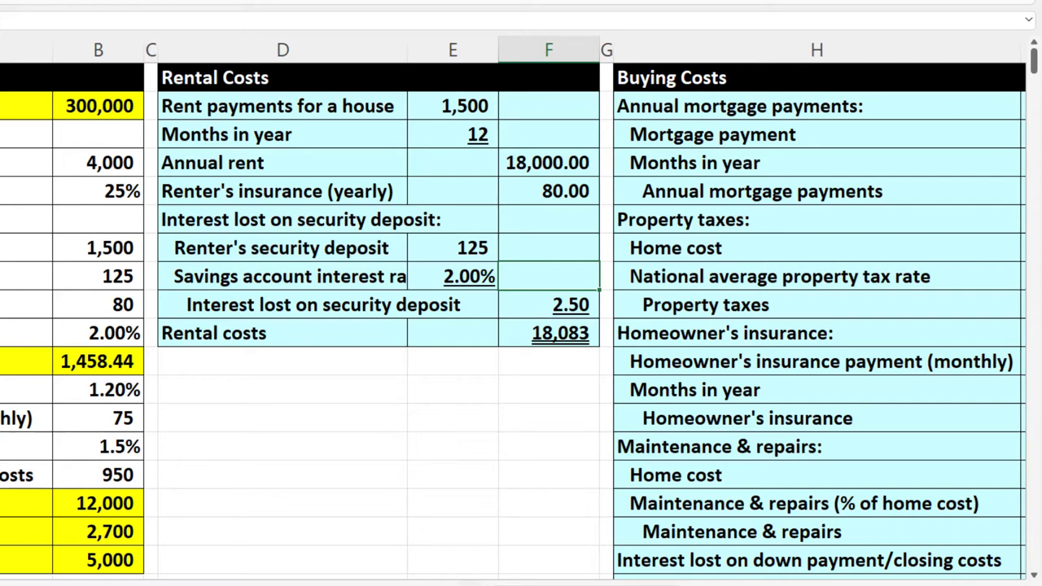
key(Right)
key(Right)
key(Right)
key(Right)
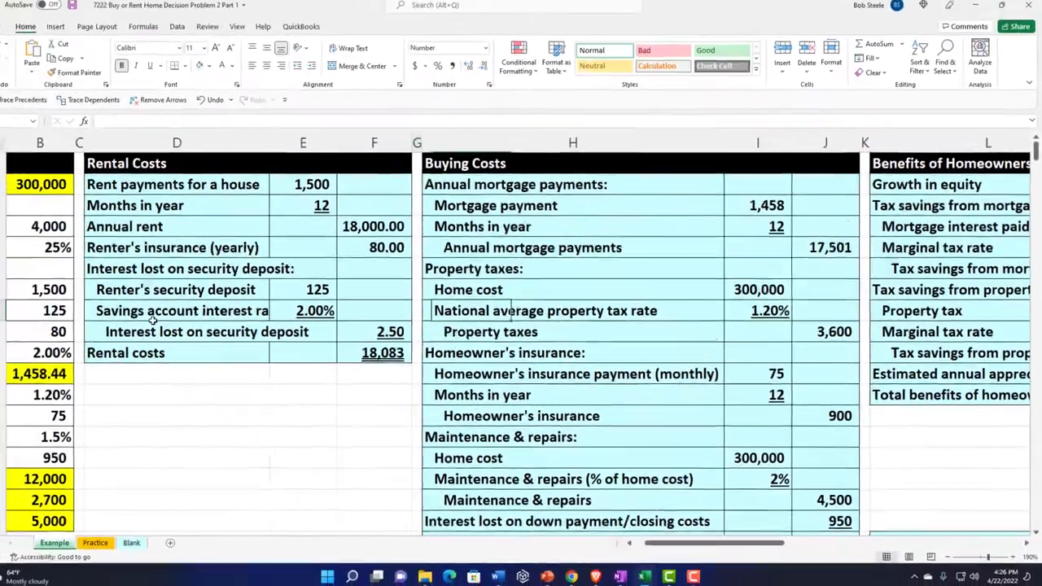
- Go from the Home cost row across the Example sheet to examine the Benefits of Homeownership and loan calculations
key(Home)
key(Up)
key(Up)
key(Up)
key(Up)
key(Up)
key(Up)
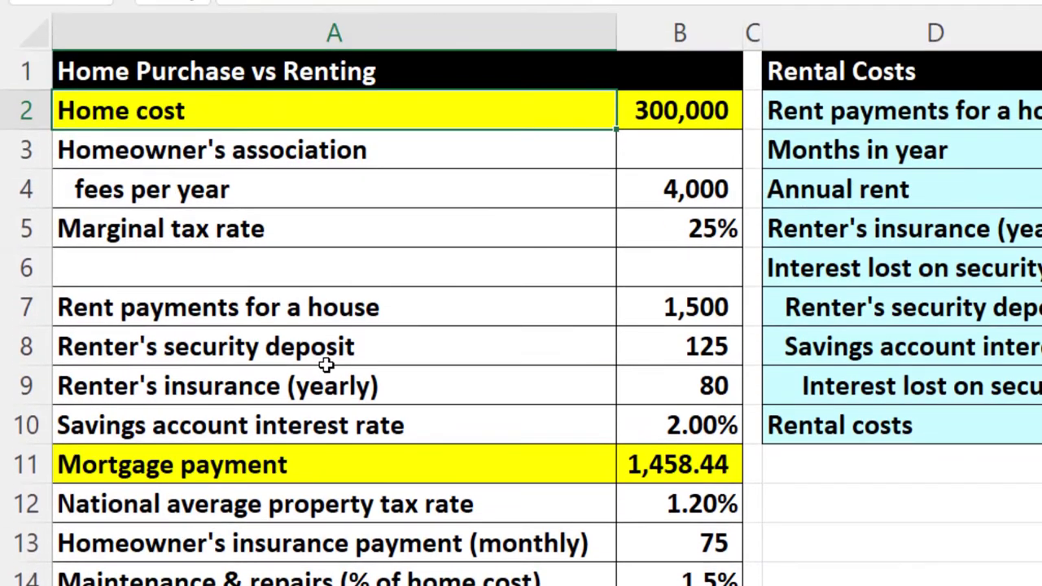
key(Right)
key(Right)
key(Right)
key(Right)
key(Right)
key(Right)
key(Right)
key(Right)
key(Right)
key(Right)
key(Right)
key(Right)
key(Right)
key(Right)
key(Right)
key(Right)
key(Right)
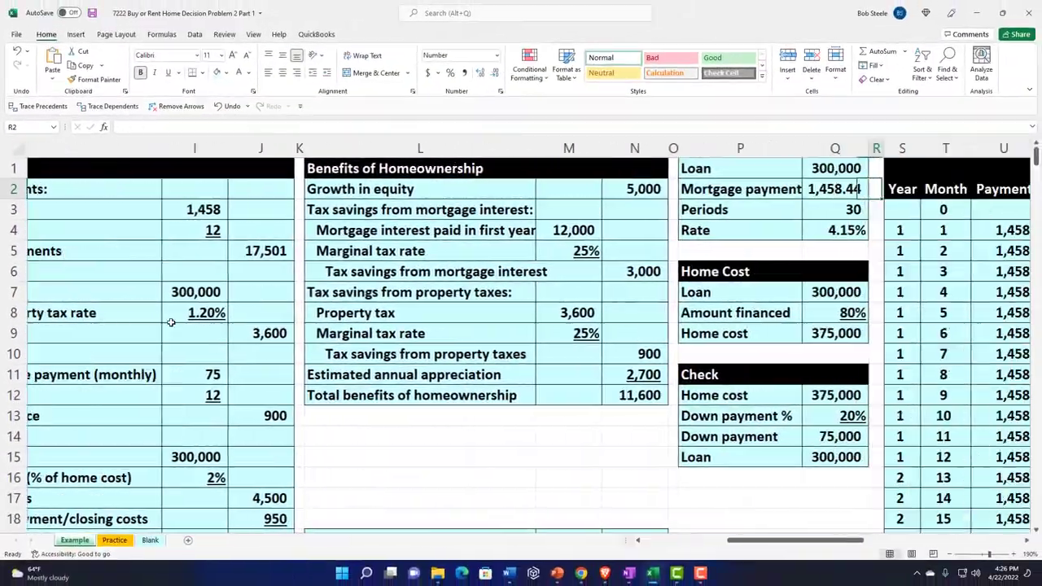
- Examine the monthly and yearly loan amortization tables on the Example sheet
key(Left)
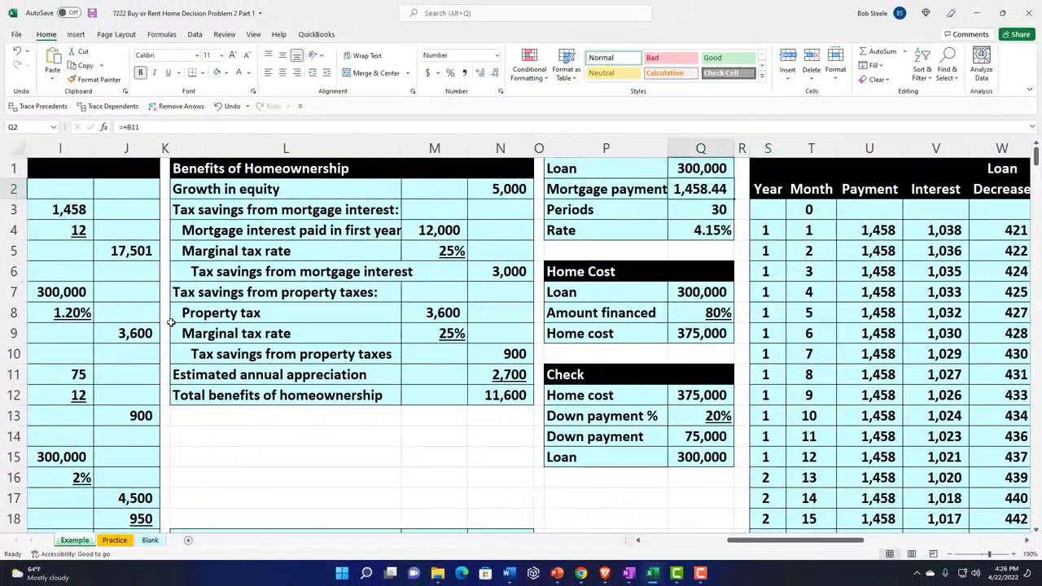
key(Right)
key(Right)
key(Right)
key(Right)
key(Right)
key(Right)
key(Right)
key(Right)
key(Right)
key(Right)
key(Right)
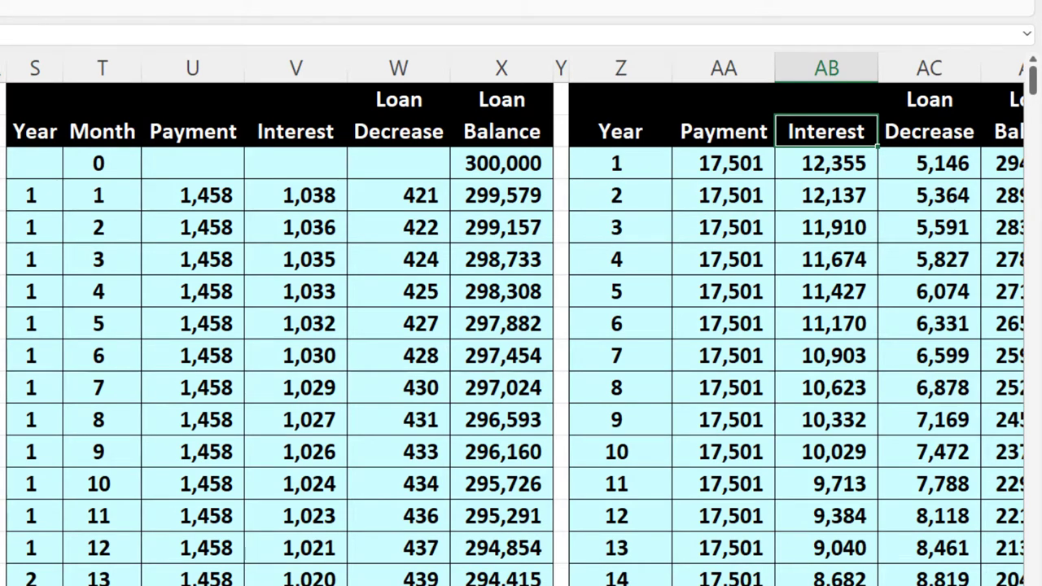
- Return to the first columns of the Example sheet and look over the unfilled cost tables on the Practice sheet
key(Left)
key(Left)
key(Left)
key(Left)
key(Left)
key(Left)
key(Left)
key(Left)
key(Left)
key(Left)
key(Left)
key(Left)
key(Left)
key(Left)
key(Left)
key(Left)
key(Left)
key(Left)
key(Left)
key(Left)
key(Left)
key(Left)
key(Left)
key(Left)
key(Left)
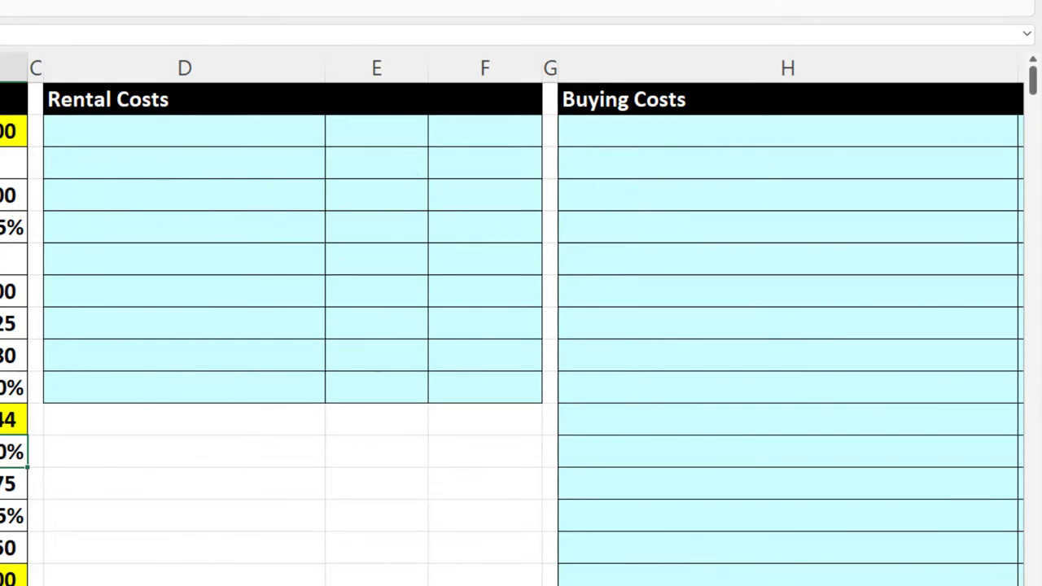
click(142, 290)
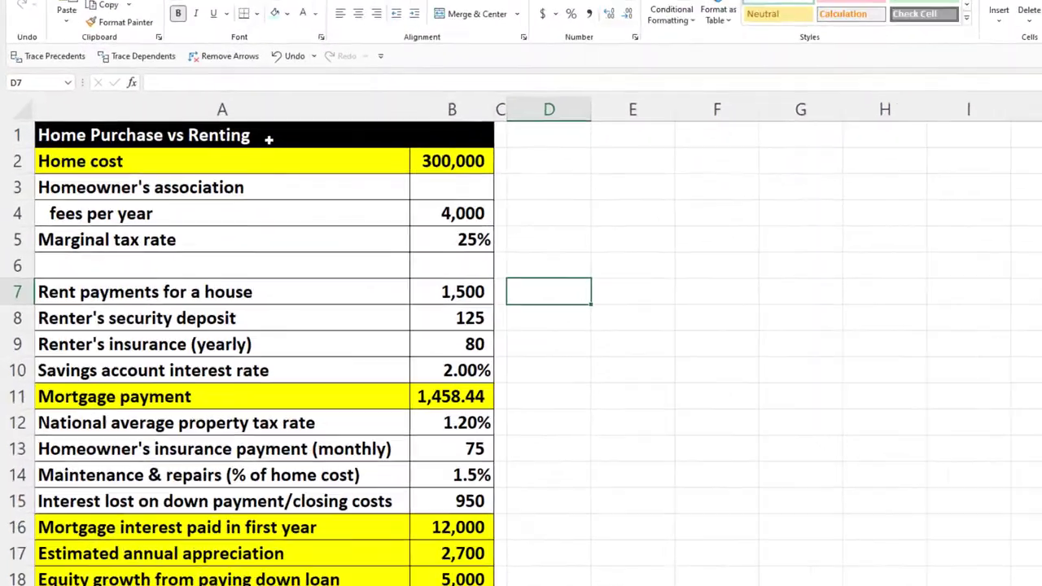
- Highlight the Home Purchase vs Renting data in A1:B18 on the Blank sheet for review
drag(274, 73, 275, 159)
drag(525, 268, 600, 567)
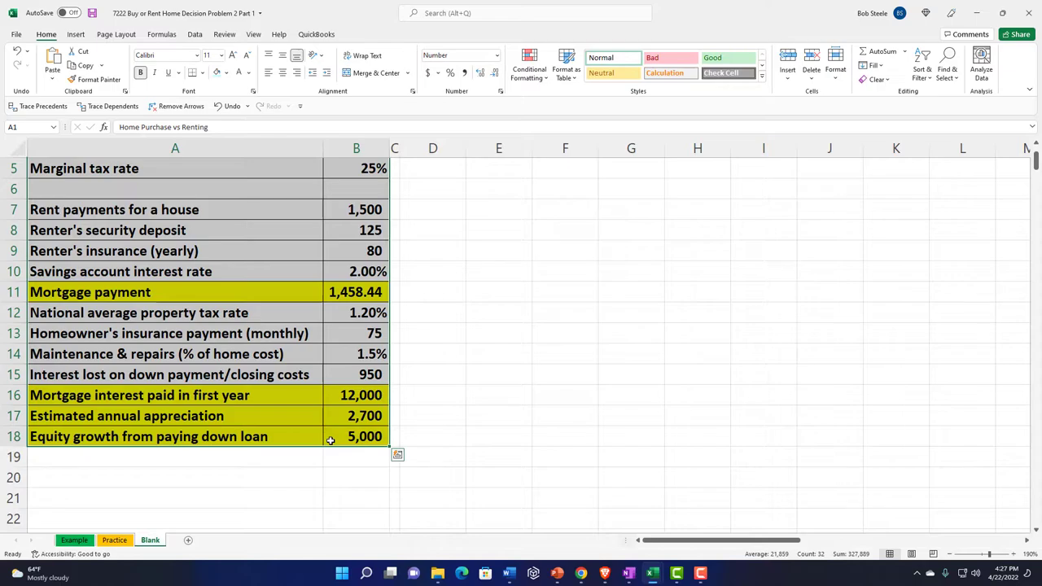
scroll(331, 440, up, 2)
click(308, 413)
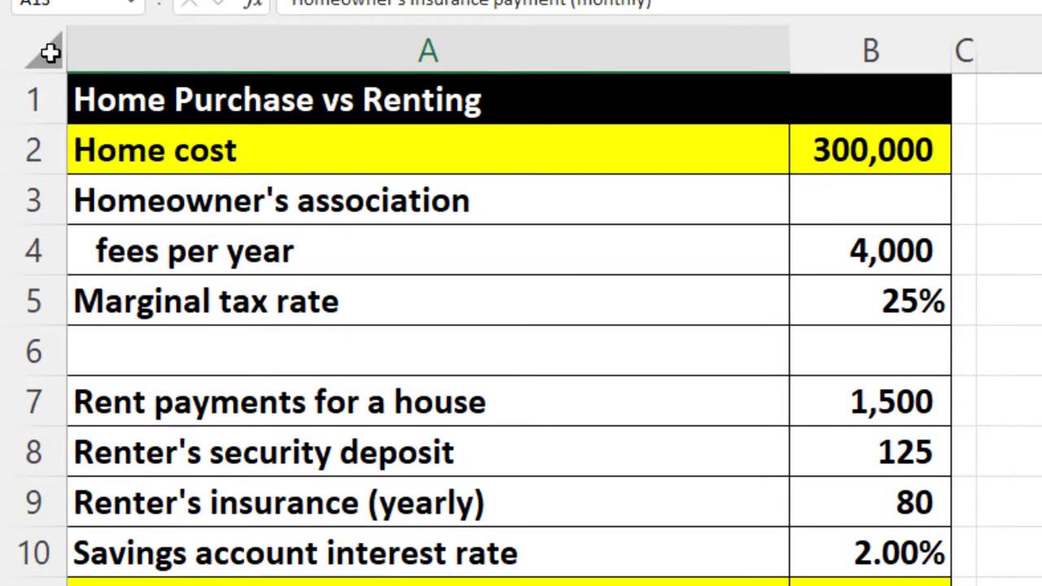
click(50, 52)
right_click(475, 255)
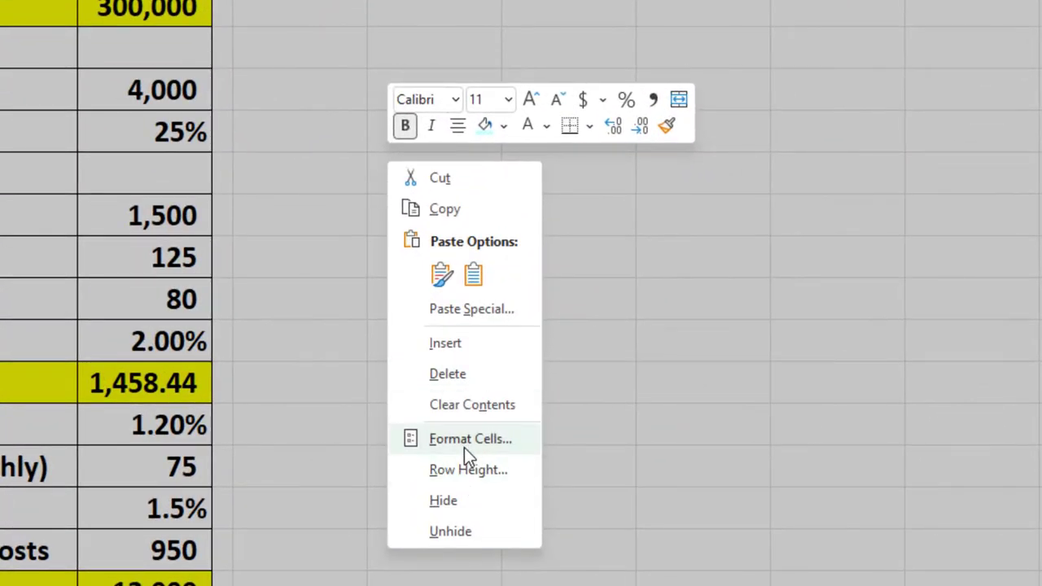
click(470, 447)
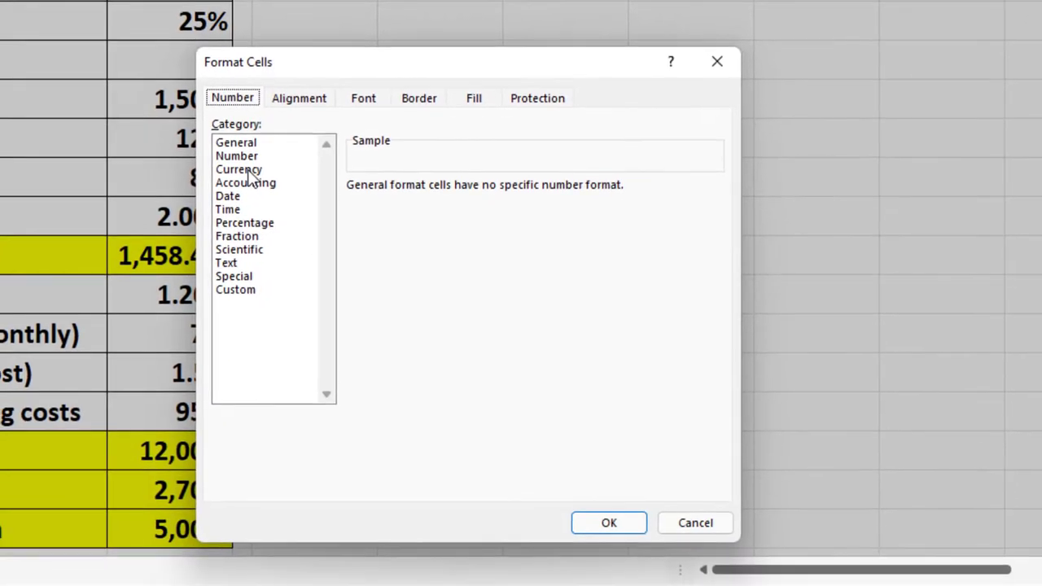
click(228, 230)
click(374, 355)
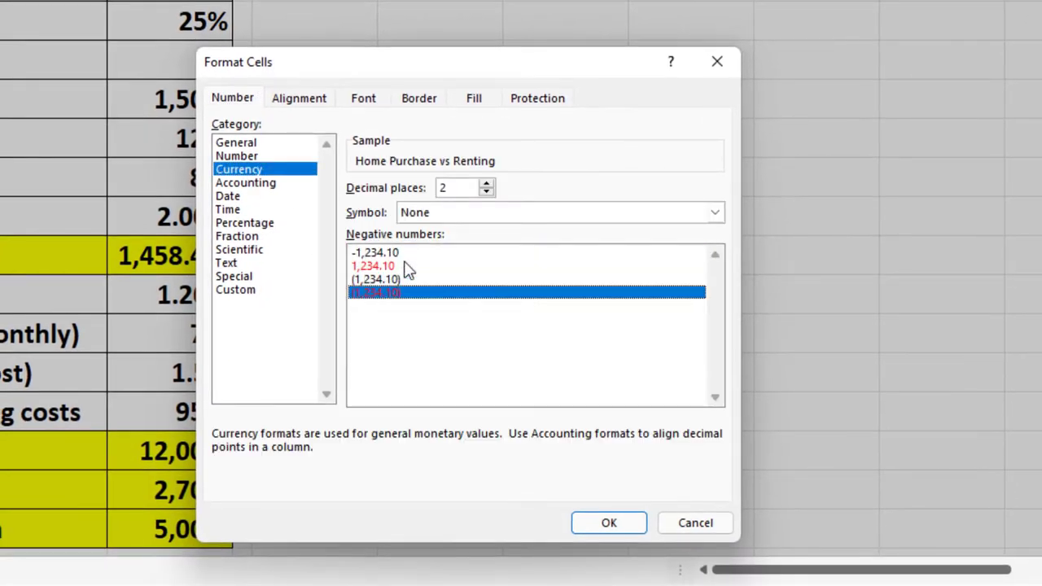
click(452, 215)
click(458, 227)
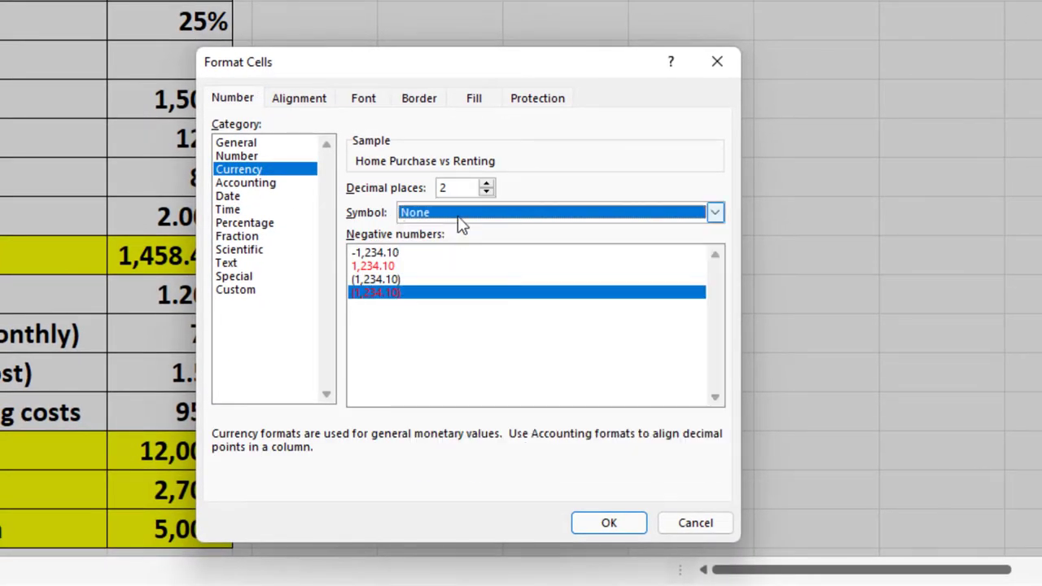
click(486, 193)
click(486, 193)
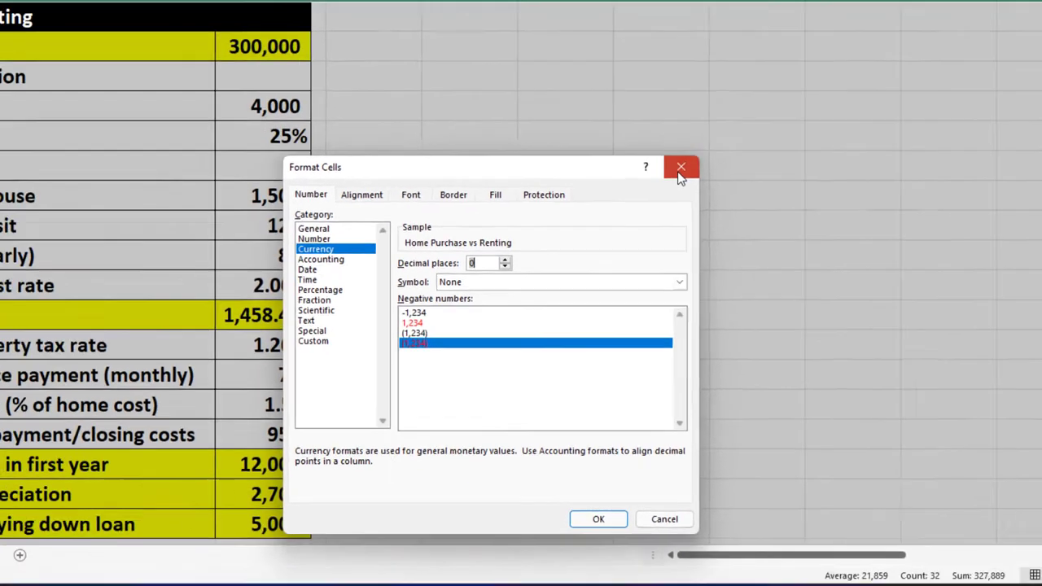
click(716, 61)
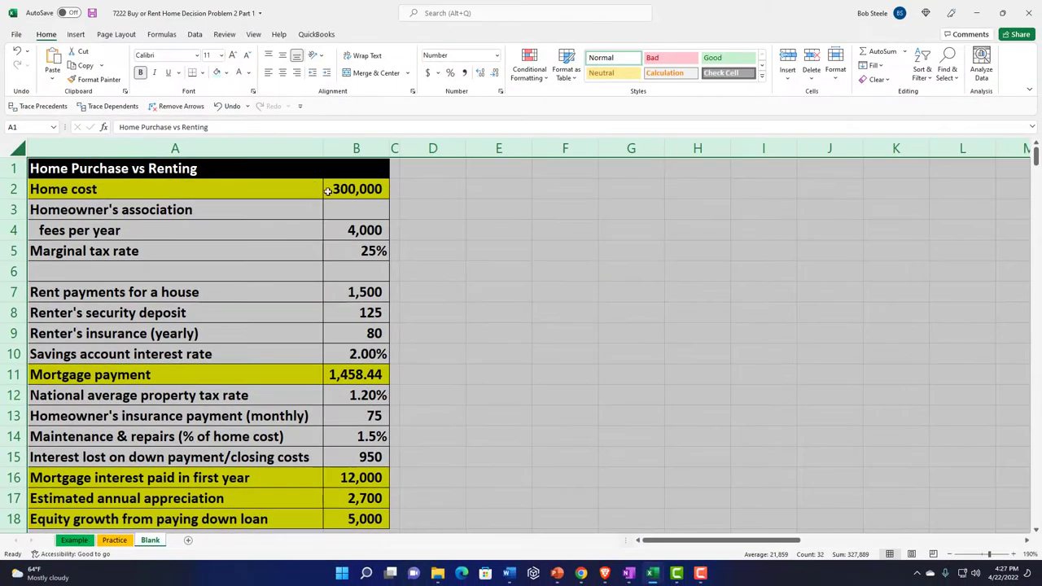
- Read through the data labels in column A of the Blank sheet, from Home cost to Equity growth from paying down loan
click(255, 189)
key(Down)
key(Down)
key(Down)
key(Down)
key(Down)
key(Down)
key(Down)
key(Down)
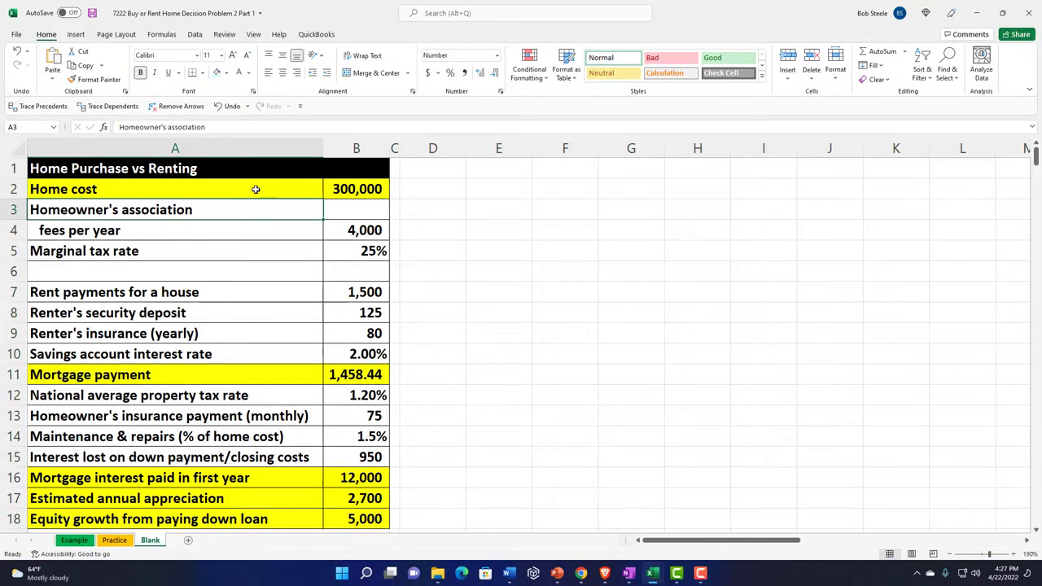
key(Down)
key(Down)
key(Down)
key(Down)
key(Down)
key(Down)
key(Down)
key(Down)
key(Down)
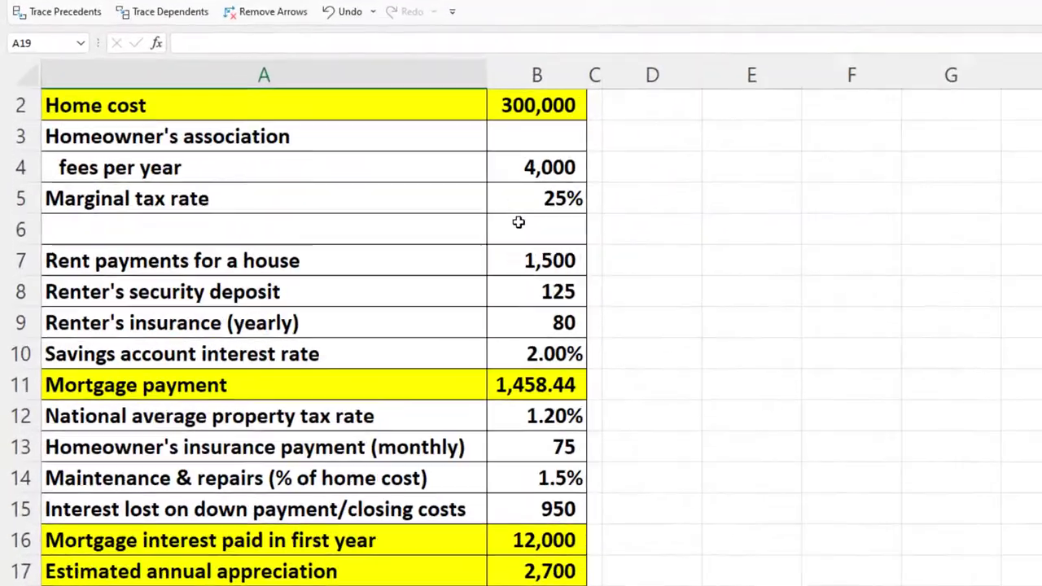
- Examine the data values in column B down to the Mortgage payment row
click(342, 232)
key(Down)
key(Down)
key(Down)
key(Down)
key(Down)
key(Down)
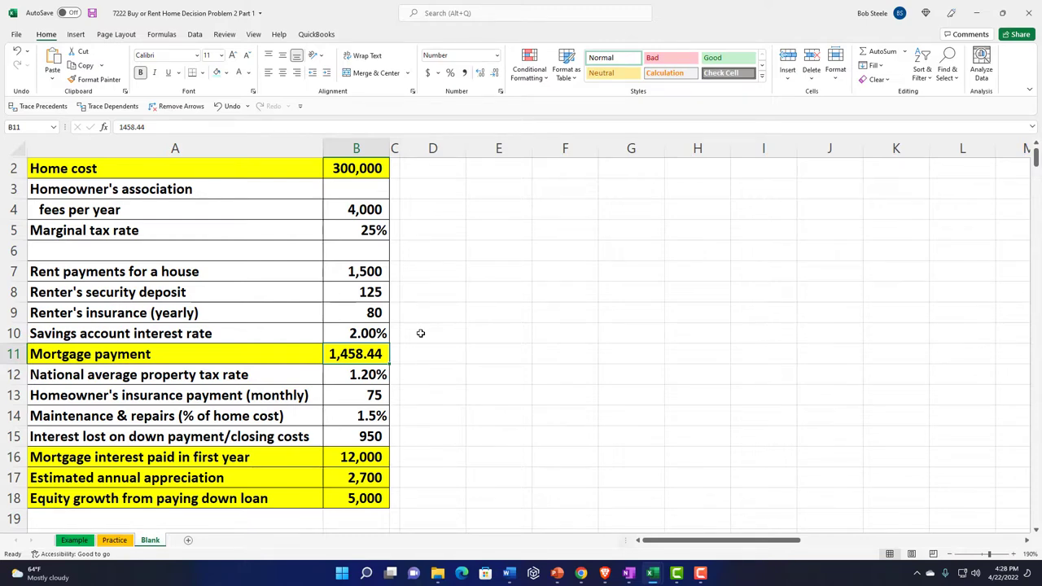
- Examine the home cost, homeowner's association fees per year and marginal tax rate entries in rows 2 to 5
click(288, 169)
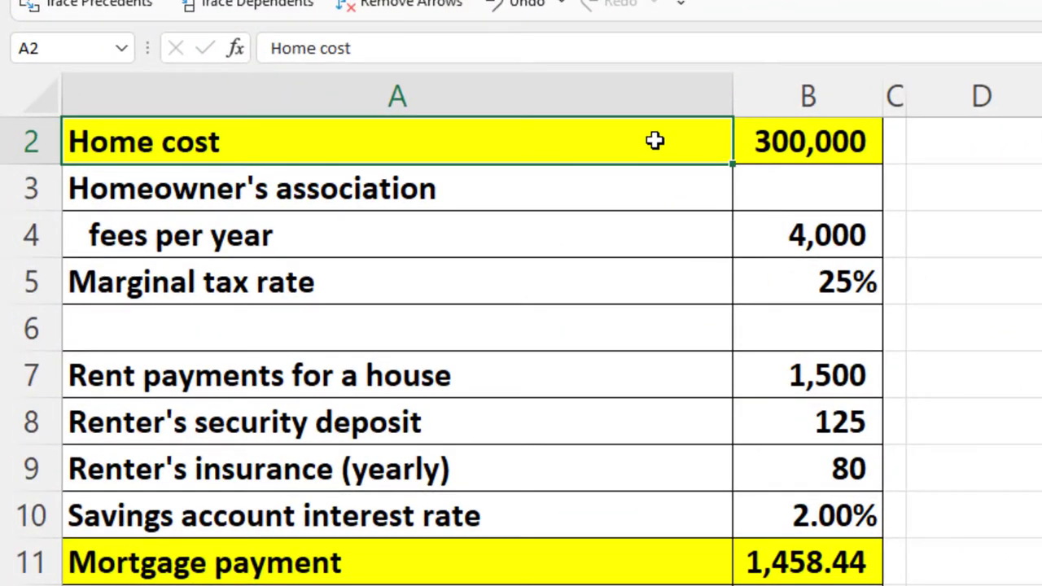
key(Right)
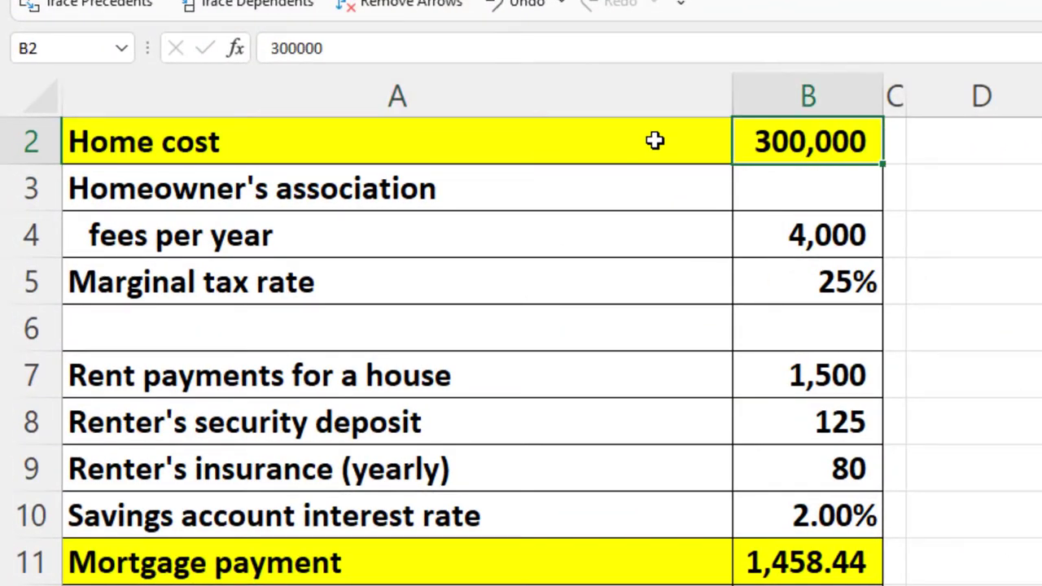
key(Down)
key(Left)
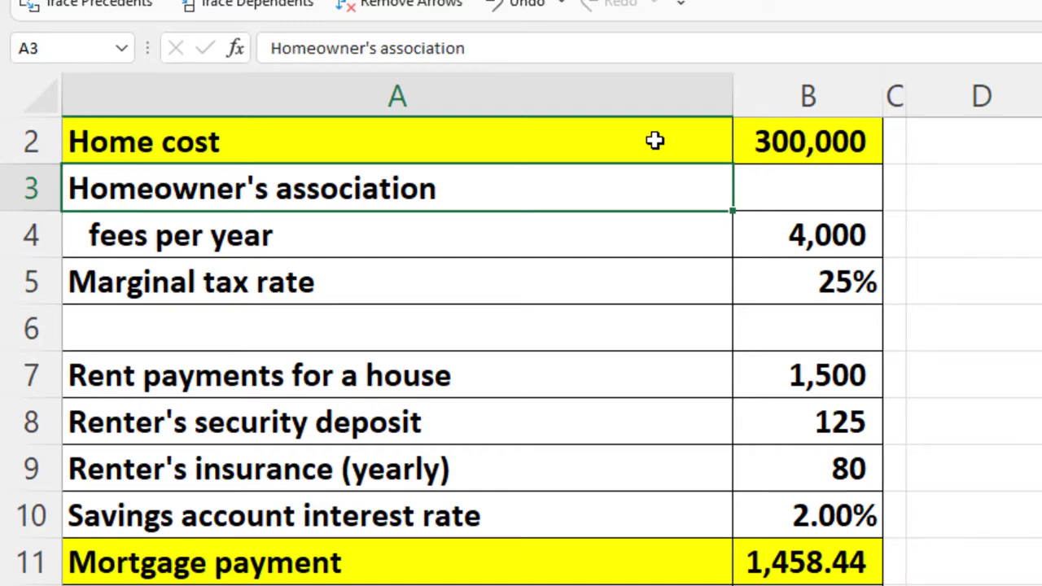
key(Down)
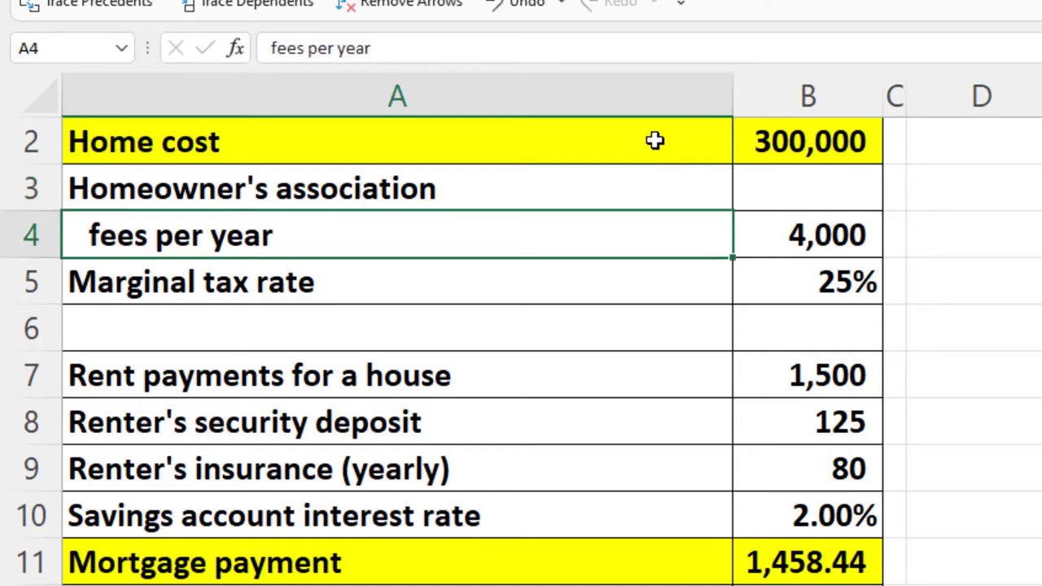
key(Right)
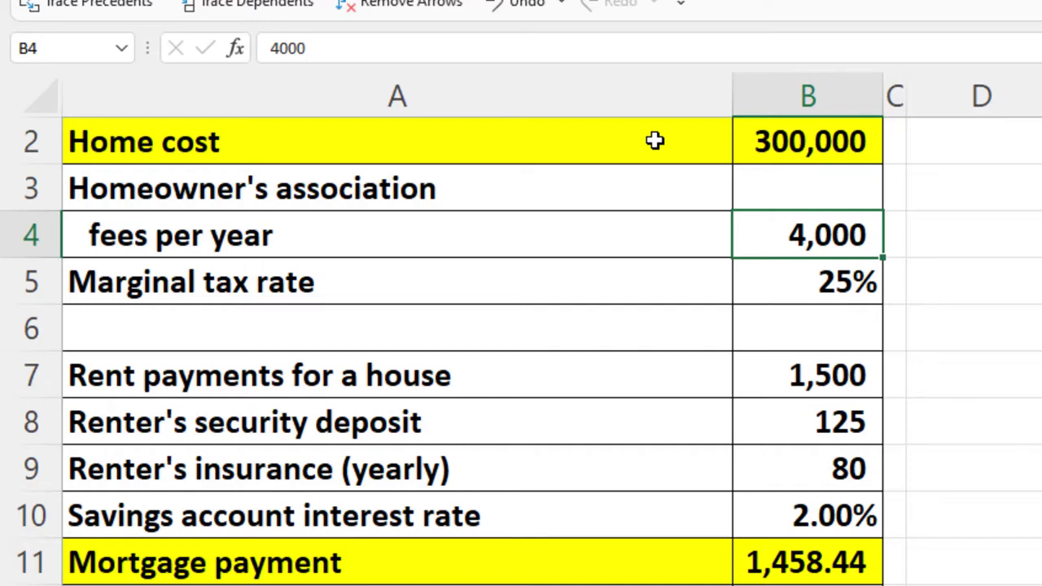
key(Down)
key(Left)
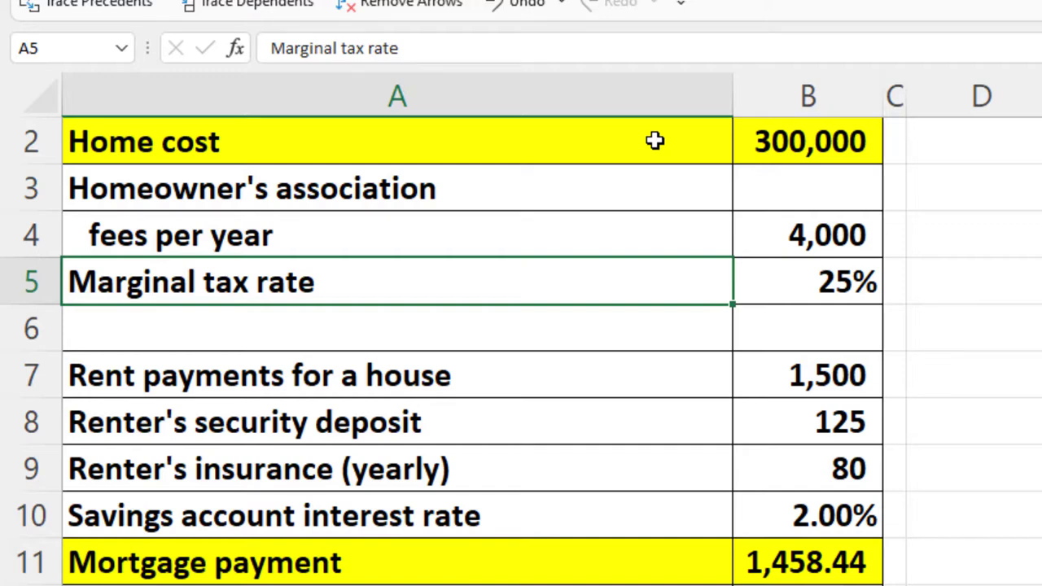
- Examine the rent payments, security deposit, renter's insurance and savings account interest rate entries in rows 7 to 10
key(Down)
key(Down)
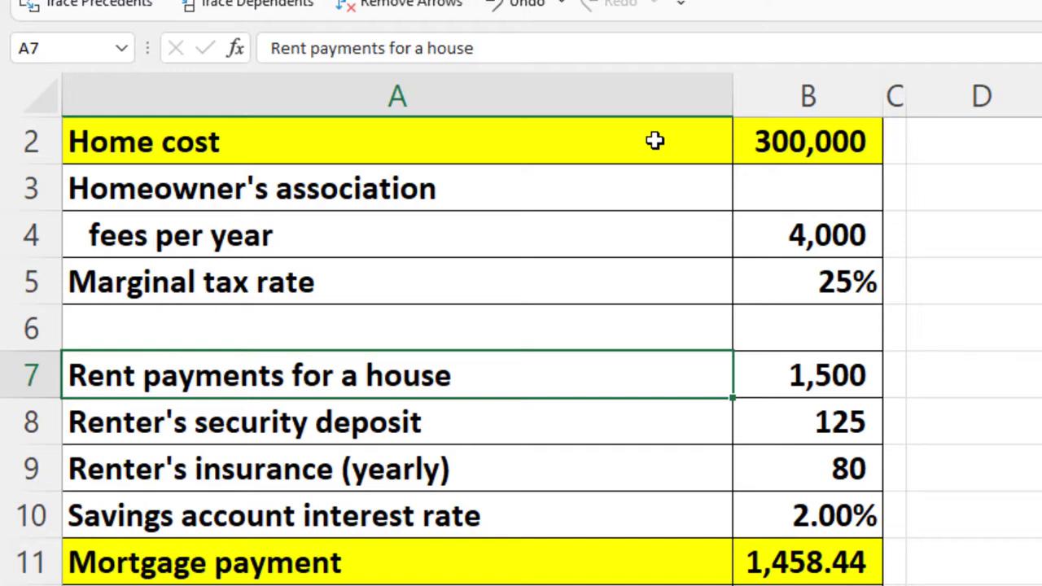
key(Right)
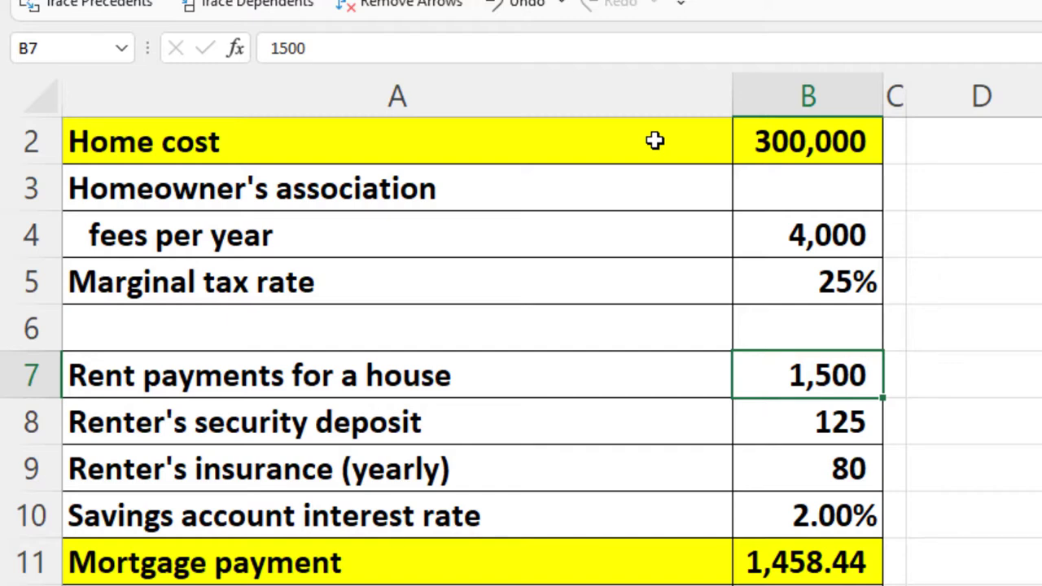
key(Down)
key(Left)
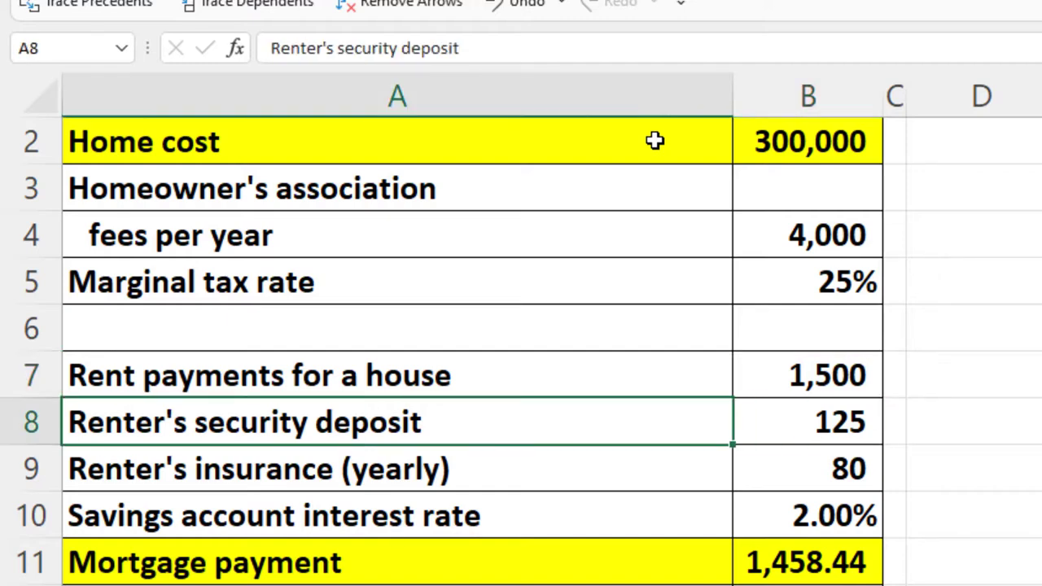
key(Right)
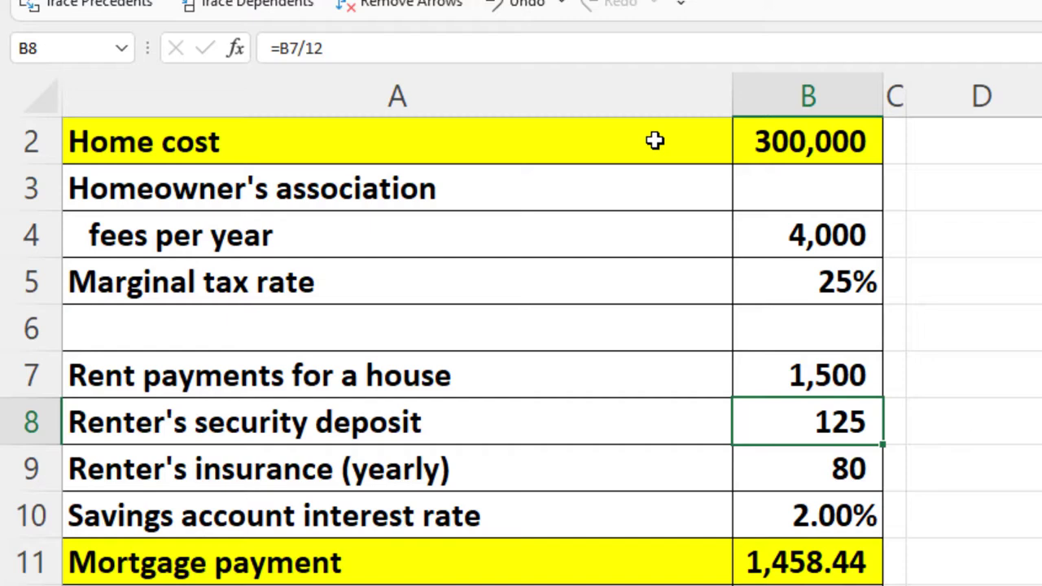
key(Down)
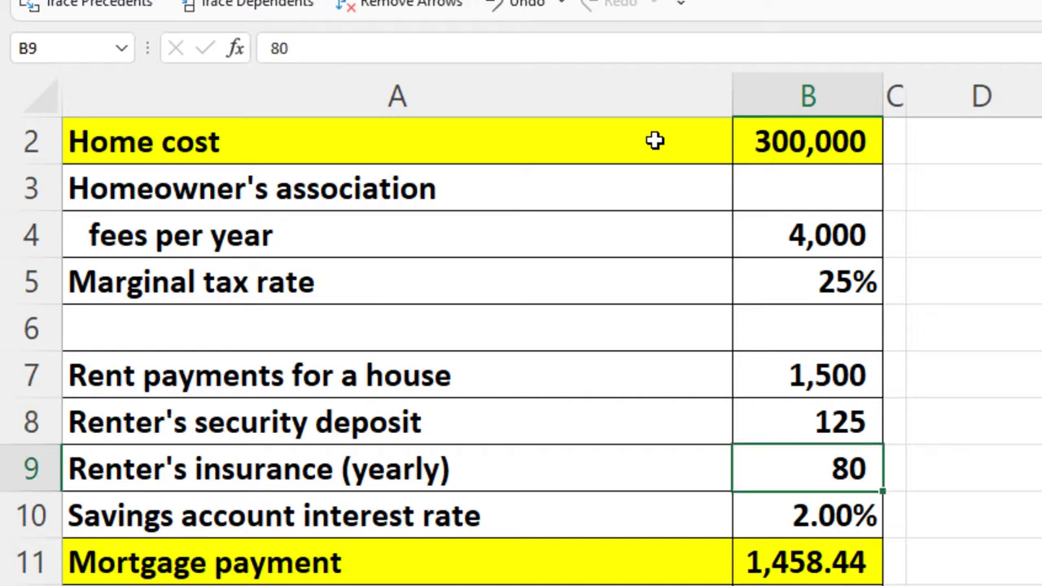
key(Left)
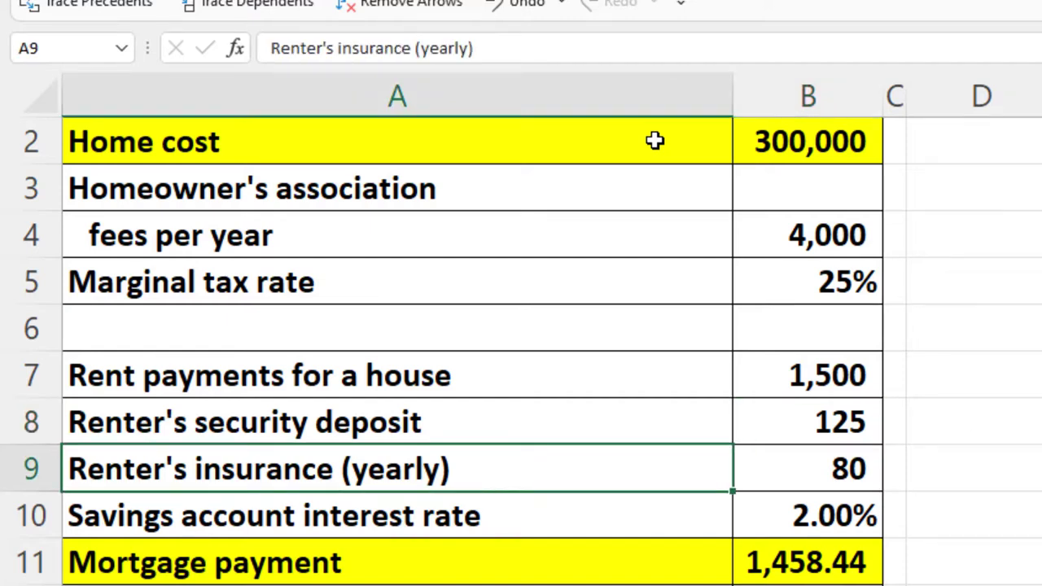
key(Right)
key(Down)
key(Left)
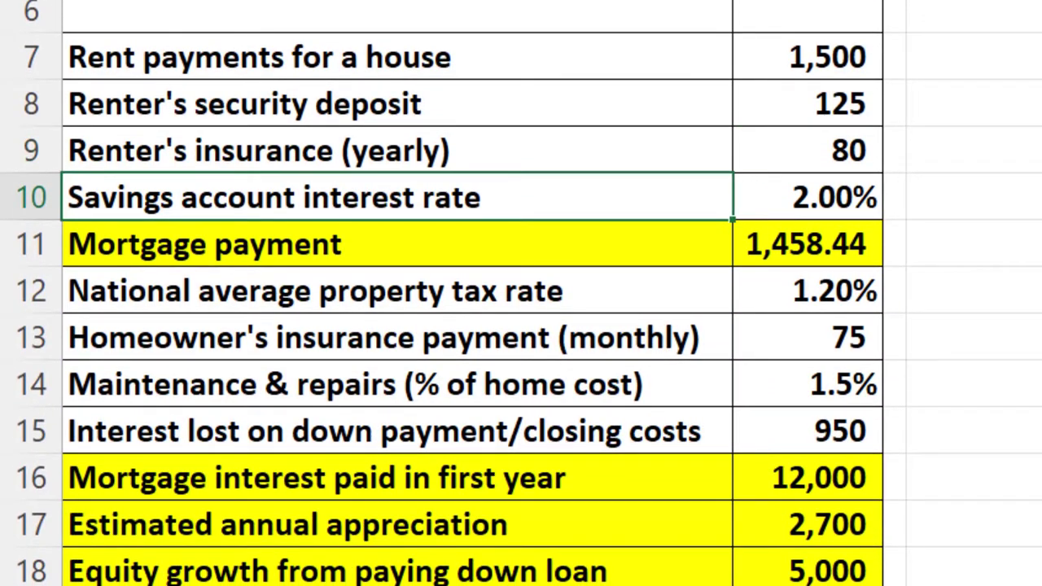
key(Right)
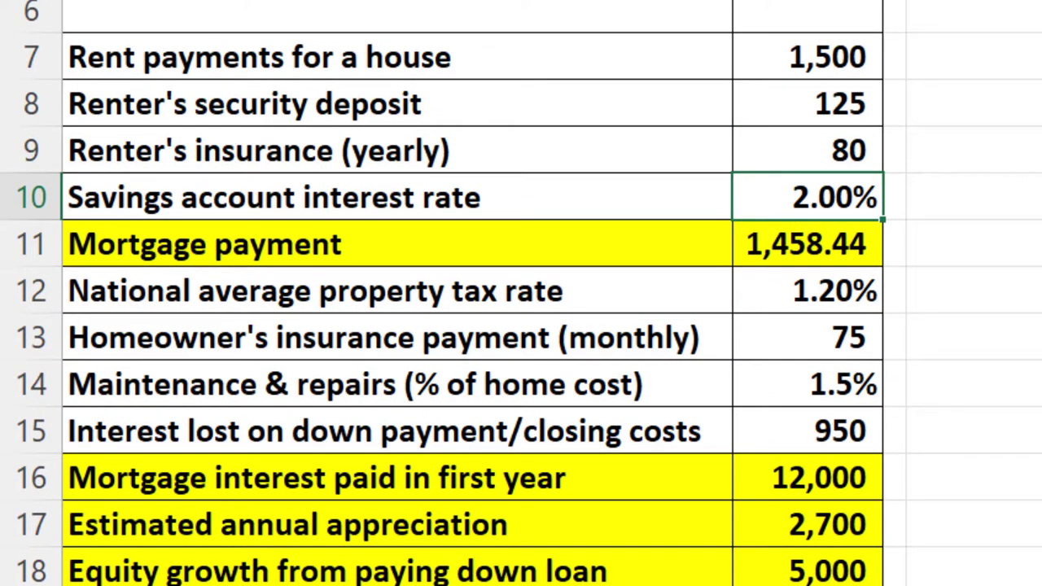
- Examine the mortgage payment, first-year mortgage interest, annual appreciation and equity growth entries in rows 11 and 16 to 18
key(Down)
key(Left)
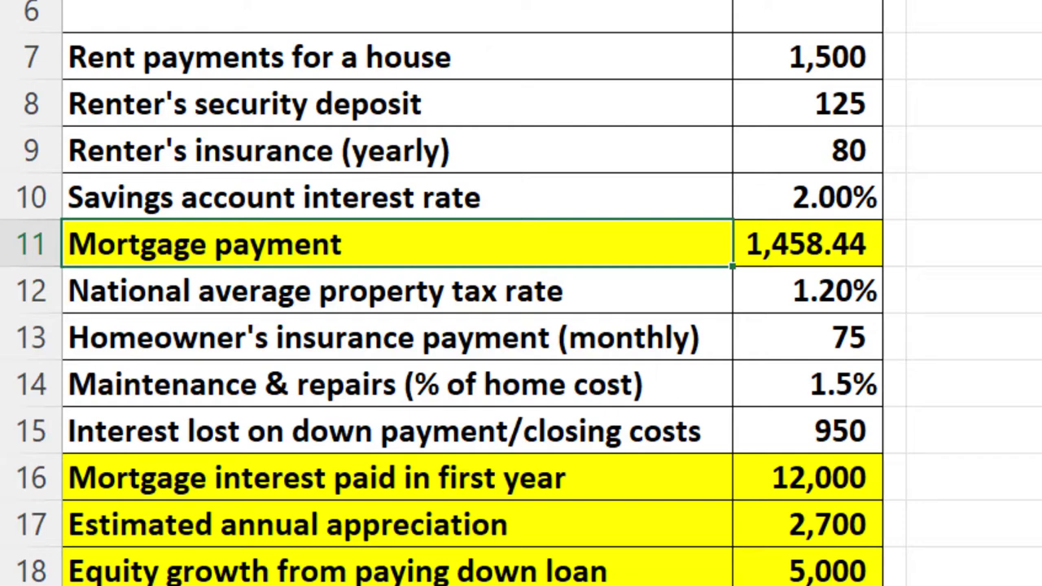
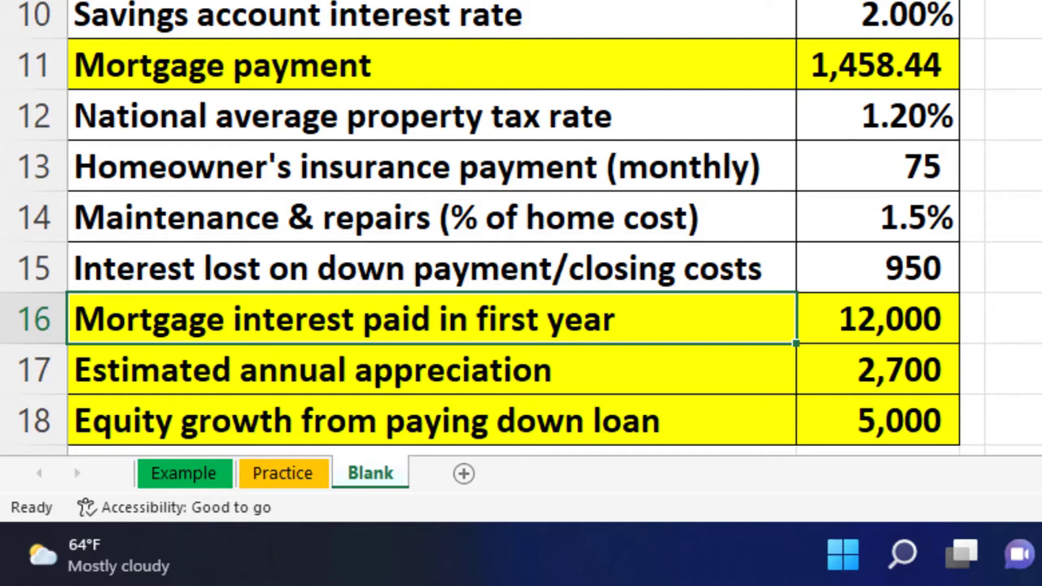
click(878, 319)
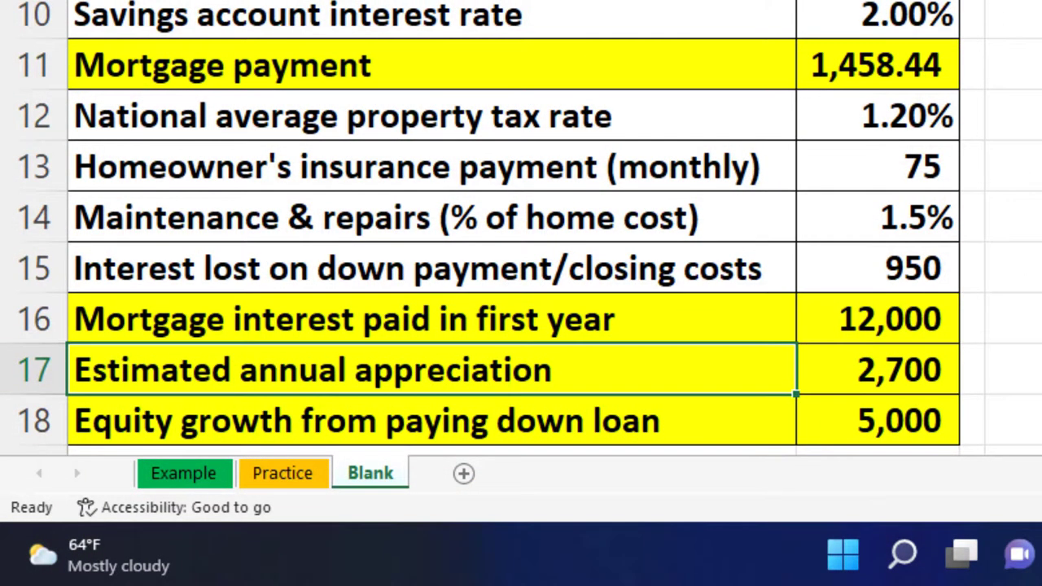
click(431, 420)
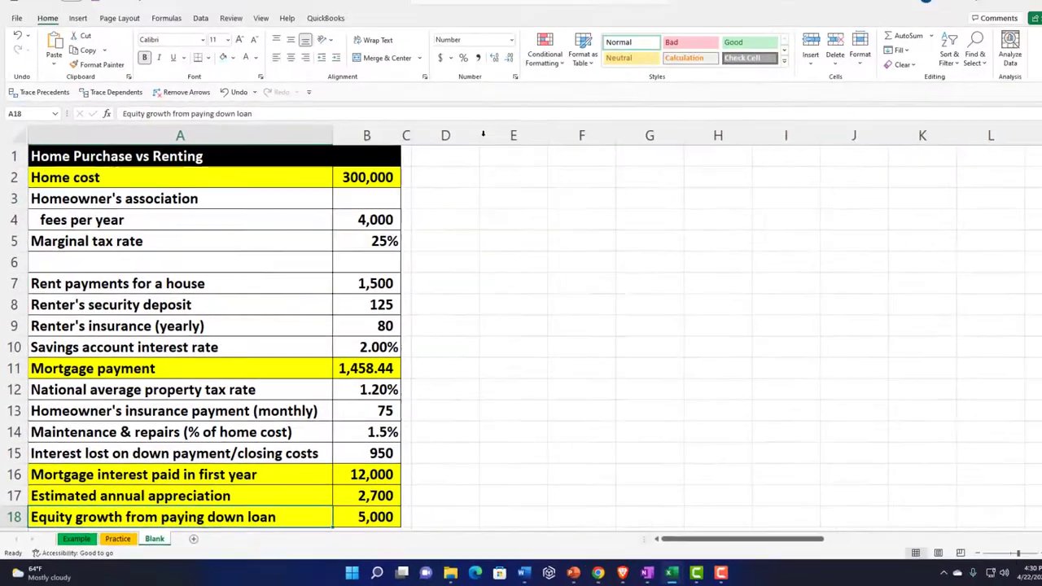
- Widen column D and enter the heading "Rental Costs" in cell D1
drag(466, 147, 566, 148)
click(461, 173)
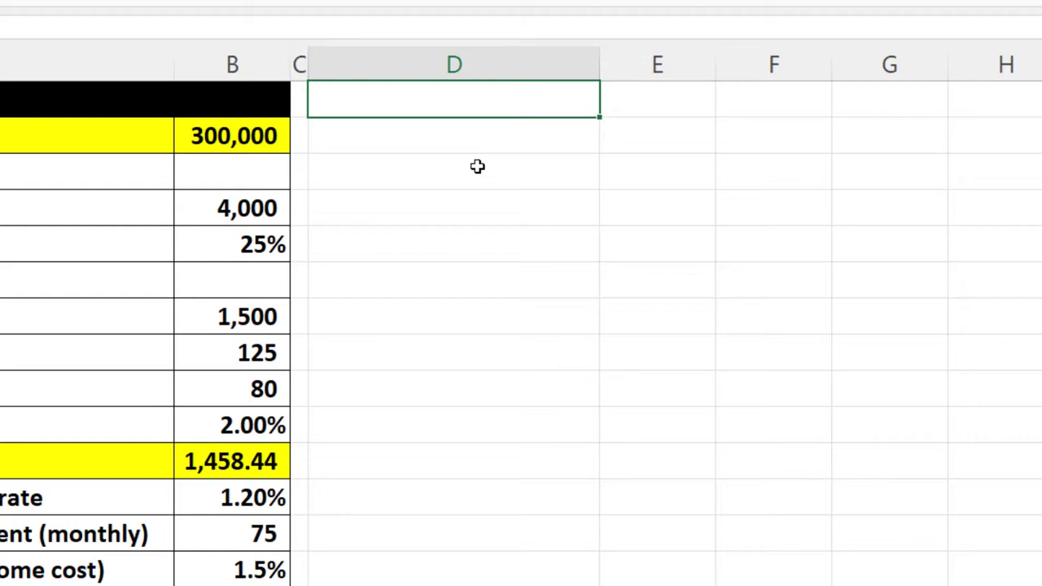
text(Rental Costs)
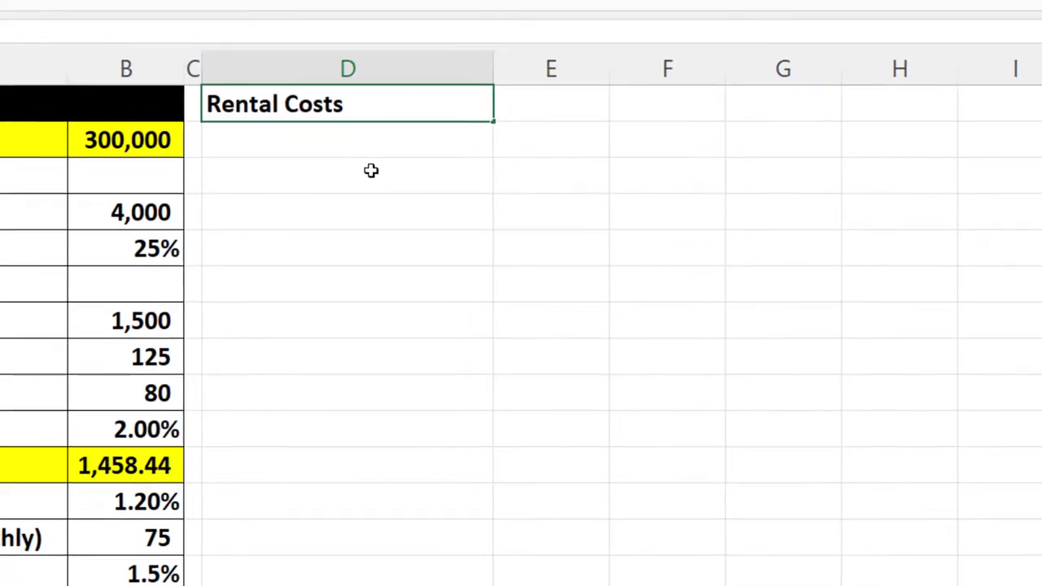
key(Return)
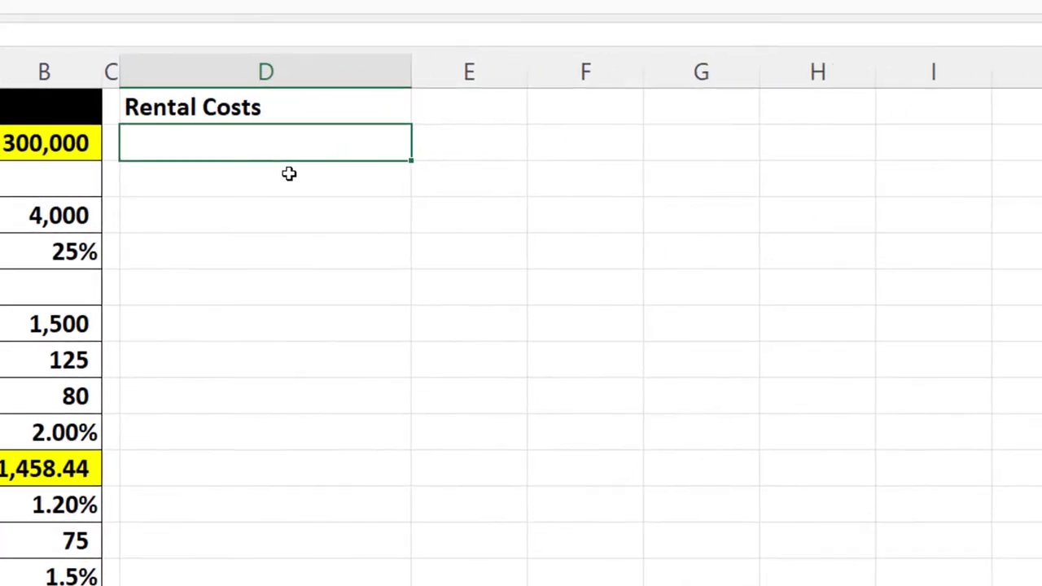
- Format the heading range D1:F1 with a black fill and white text
drag(272, 107, 577, 113)
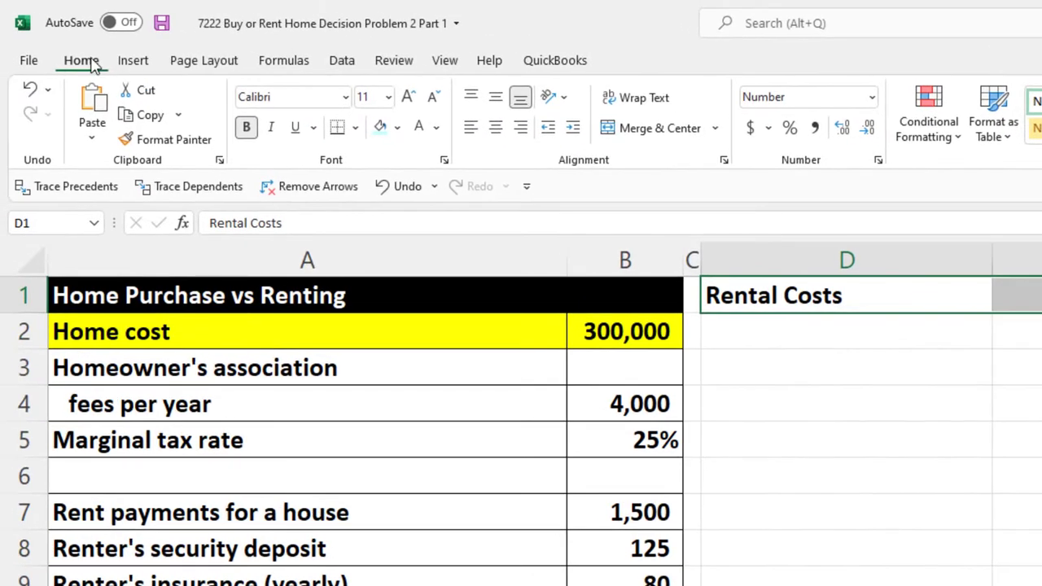
click(397, 128)
click(397, 177)
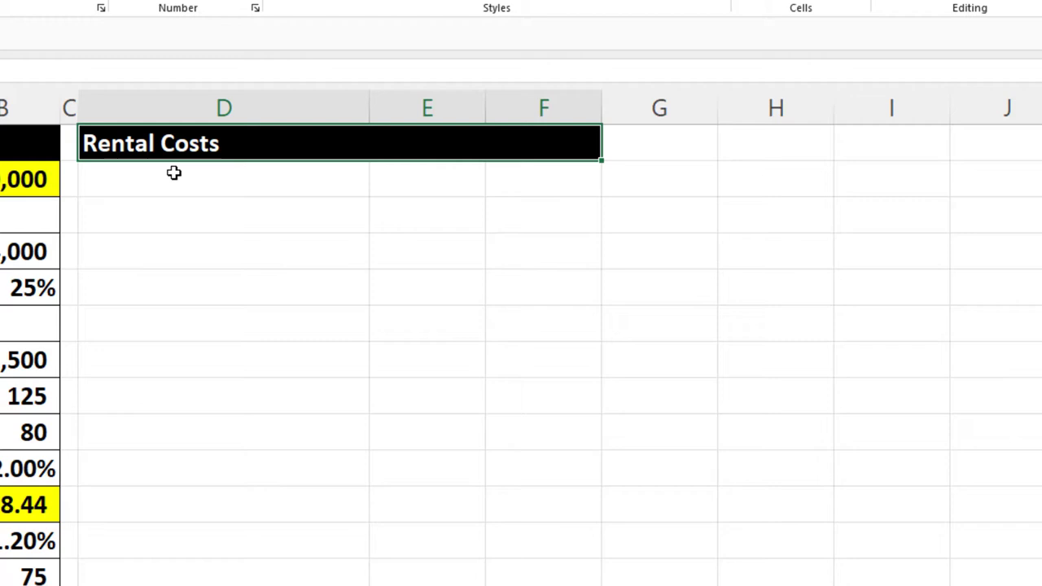
- Link cell D2 to the rent payments label with the formula =A7
click(173, 172)
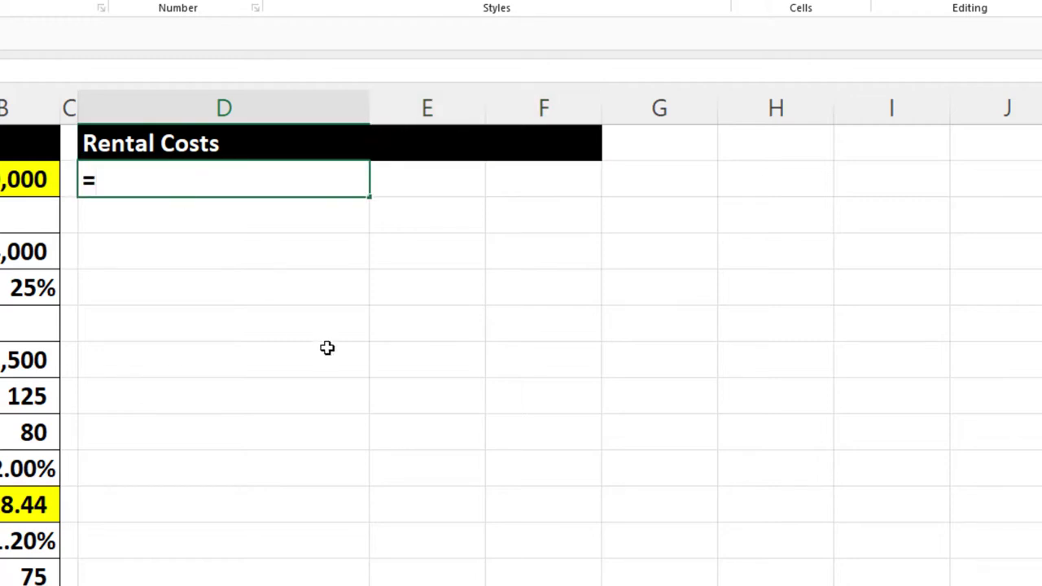
text(=)
key(Down)
key(Down)
key(Down)
key(Down)
key(Down)
key(Left)
key(Left)
key(Left)
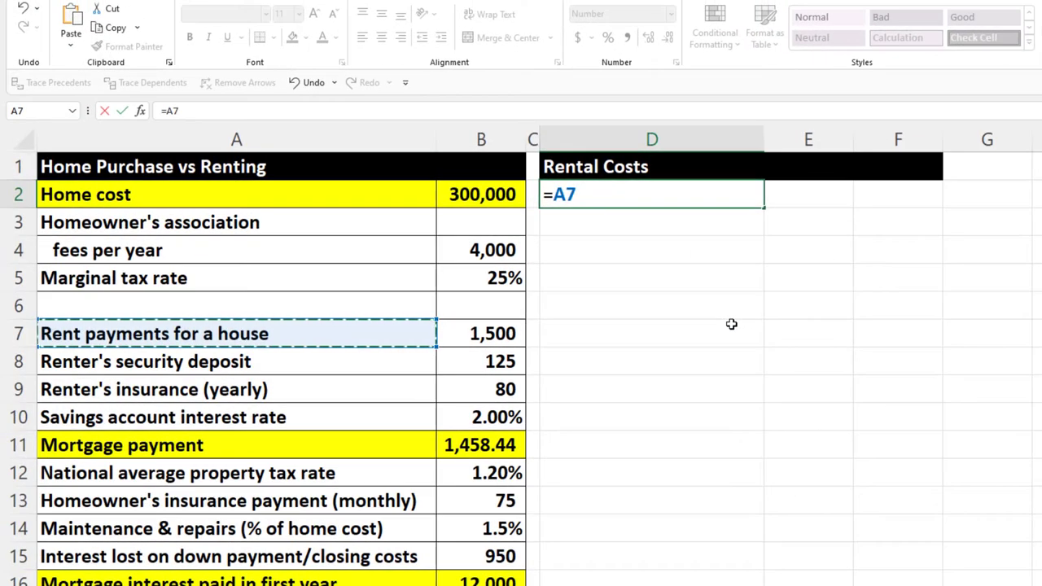
key(Tab)
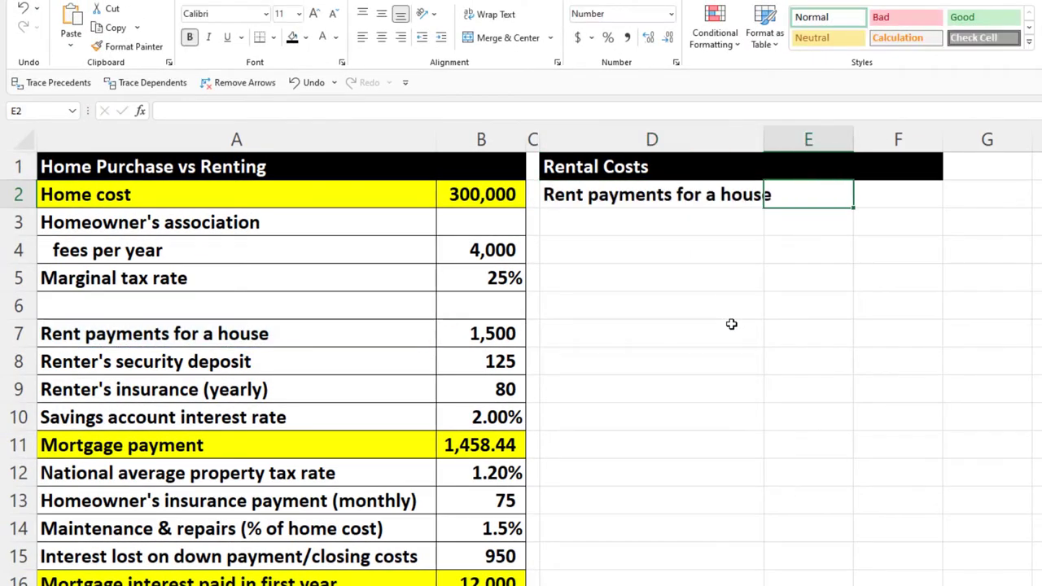
text(=)
key(Left)
key(Left)
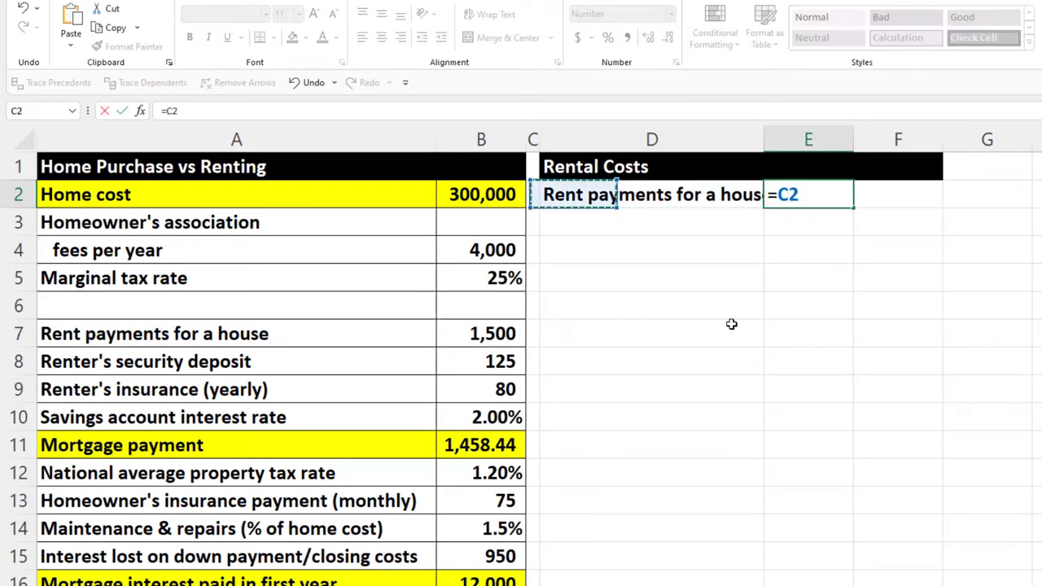
key(Down)
key(Down)
key(Down)
key(Down)
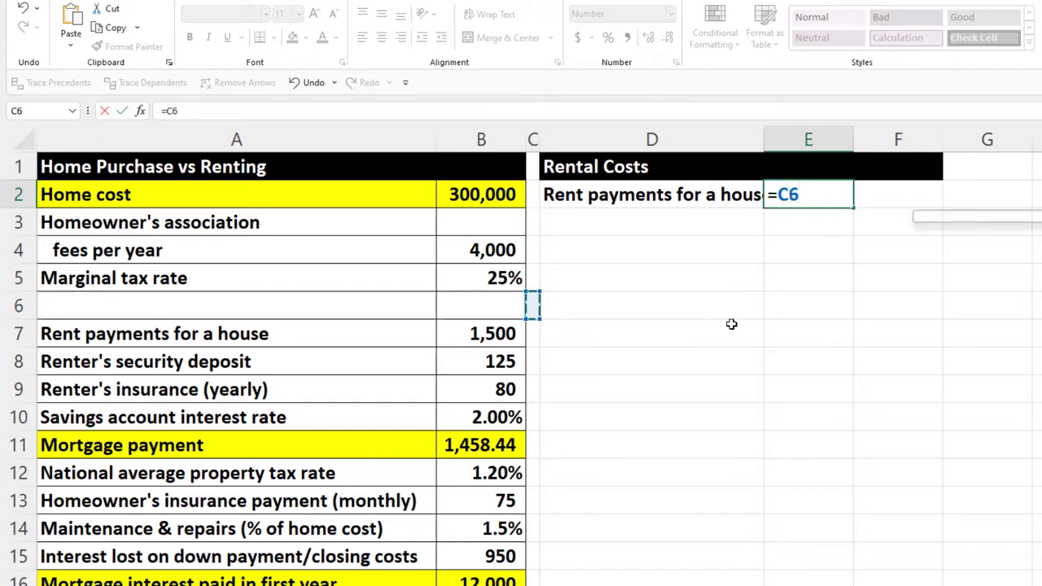
key(BackSpace)
key(BackSpace)
key(BackSpace)
key(Escape)
key(Return)
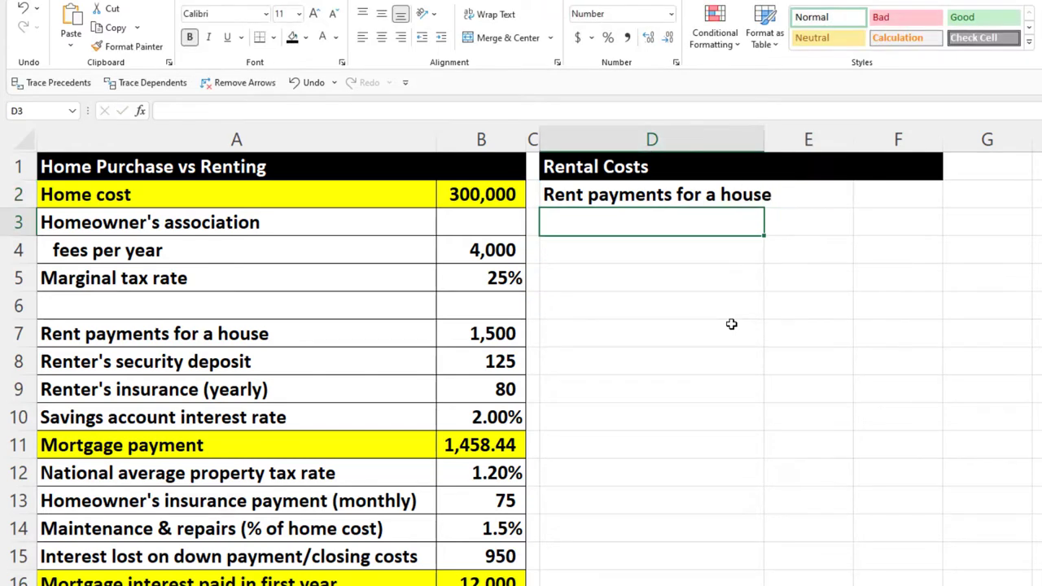
- Replace the content of cell D2 with the text label "Rent payments for a house:"
double_click(739, 194)
key(Return)
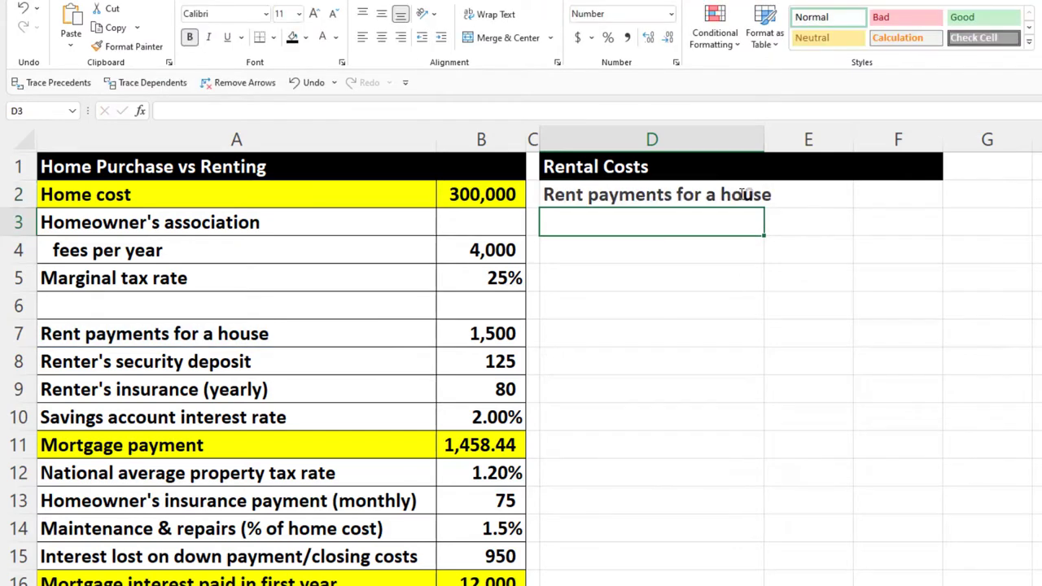
click(741, 193)
text(Rent )
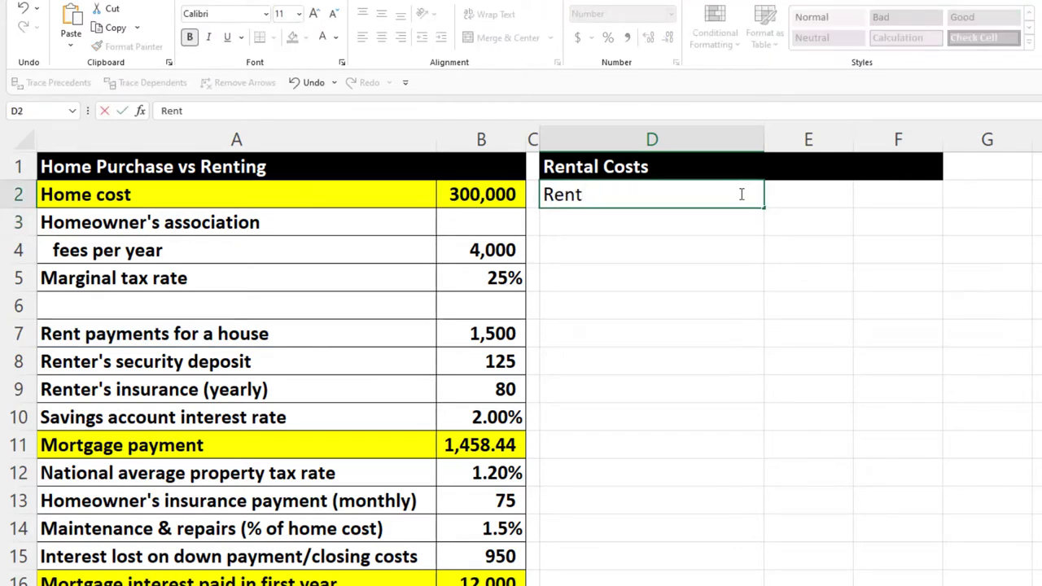
text(payments for a )
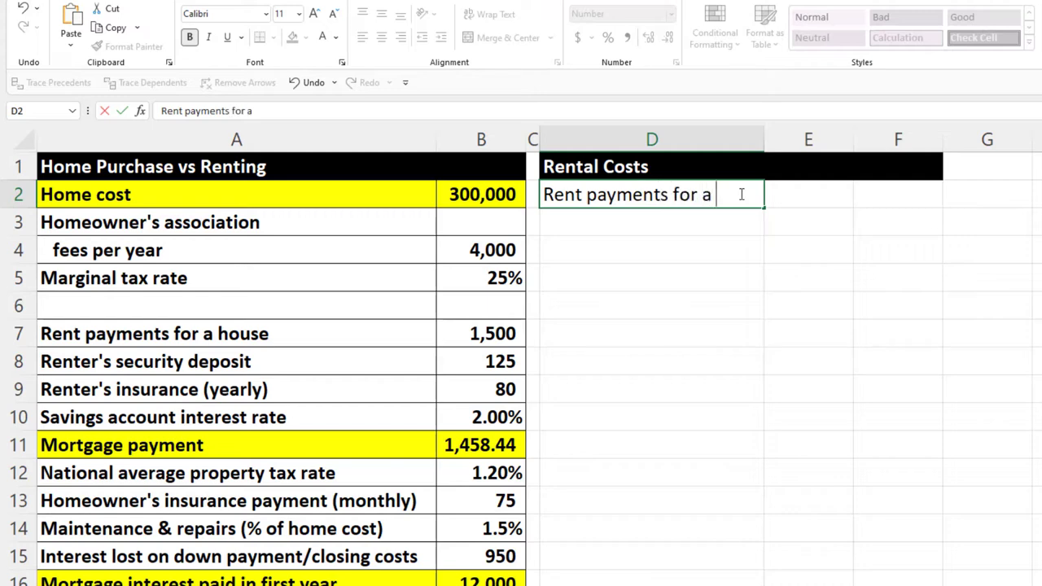
text(house:)
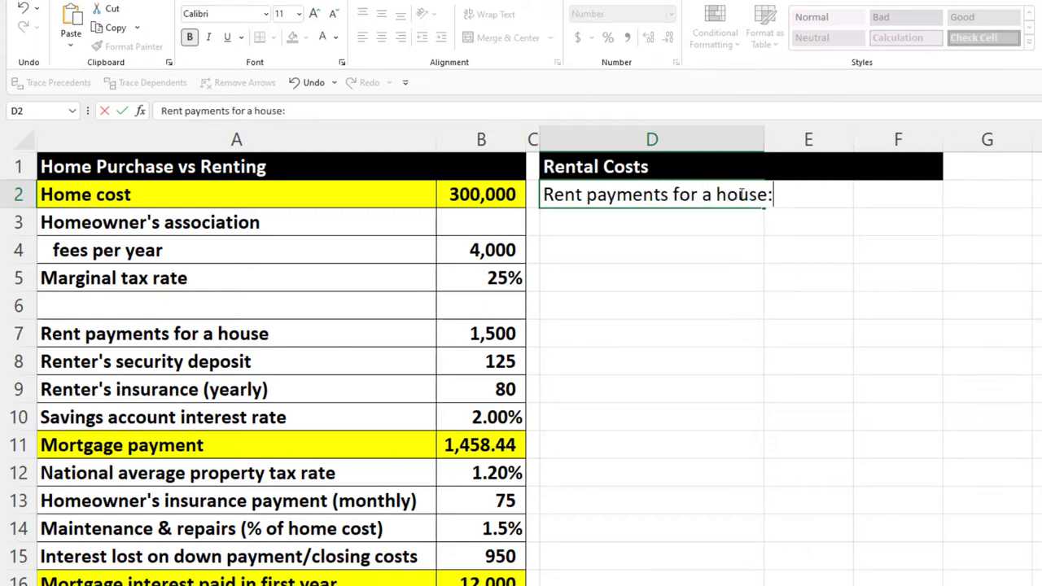
key(Return)
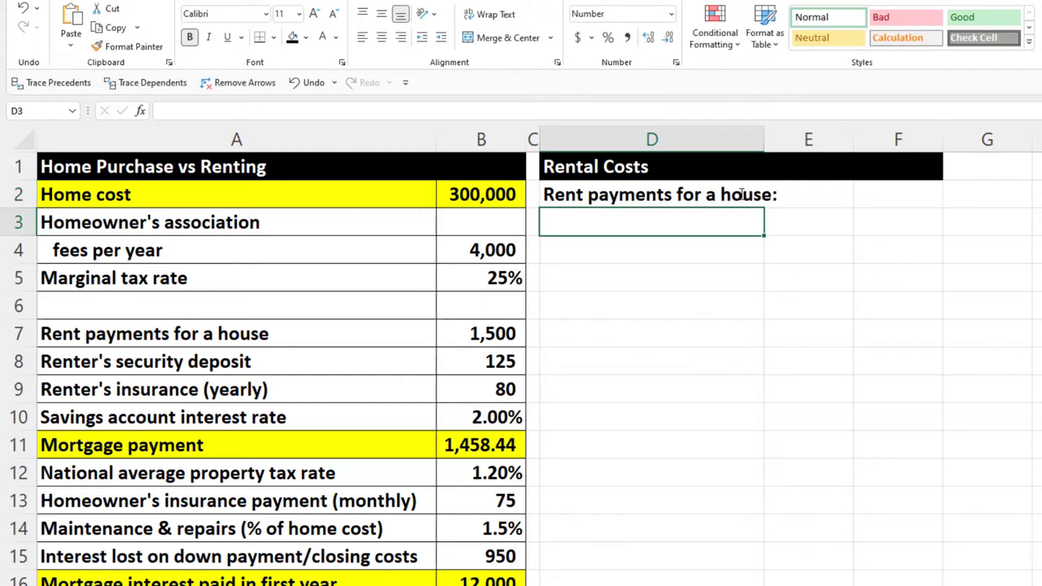
- Label cell D3 "Monthly payments" and link E3 to the rent amount with the formula =B7
text(M)
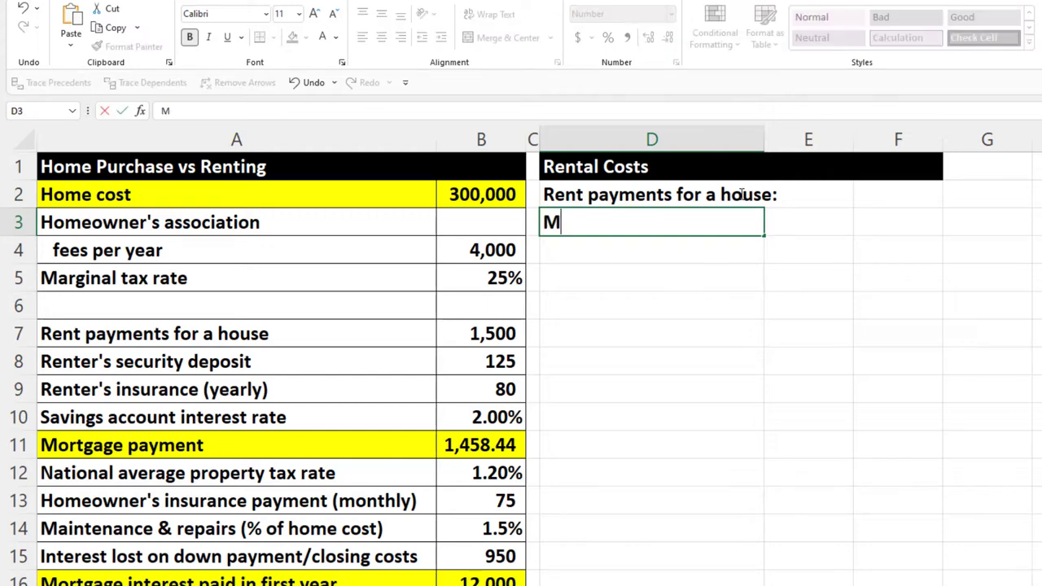
text(onthly payments)
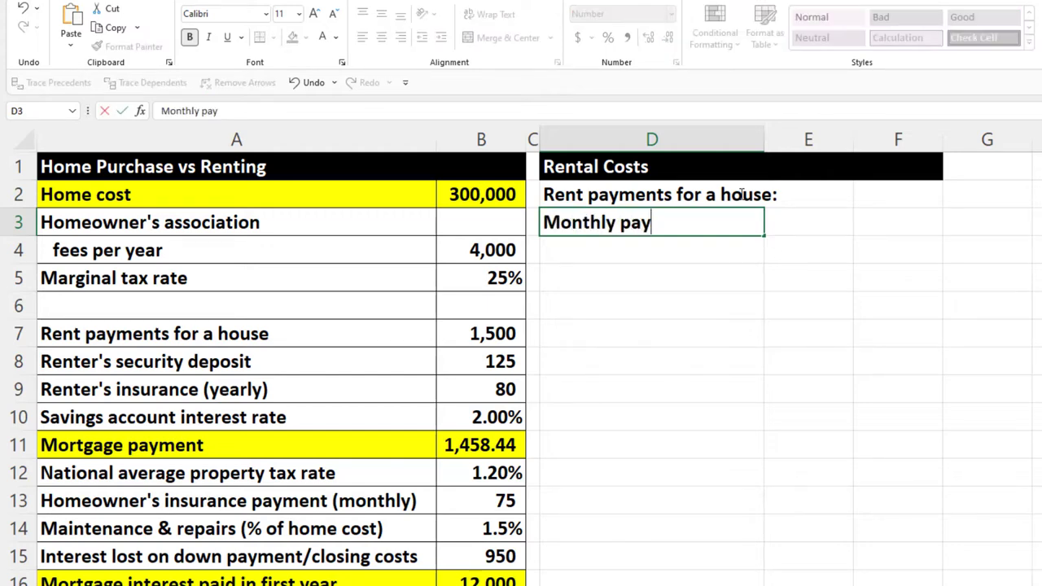
key(Tab)
text(=)
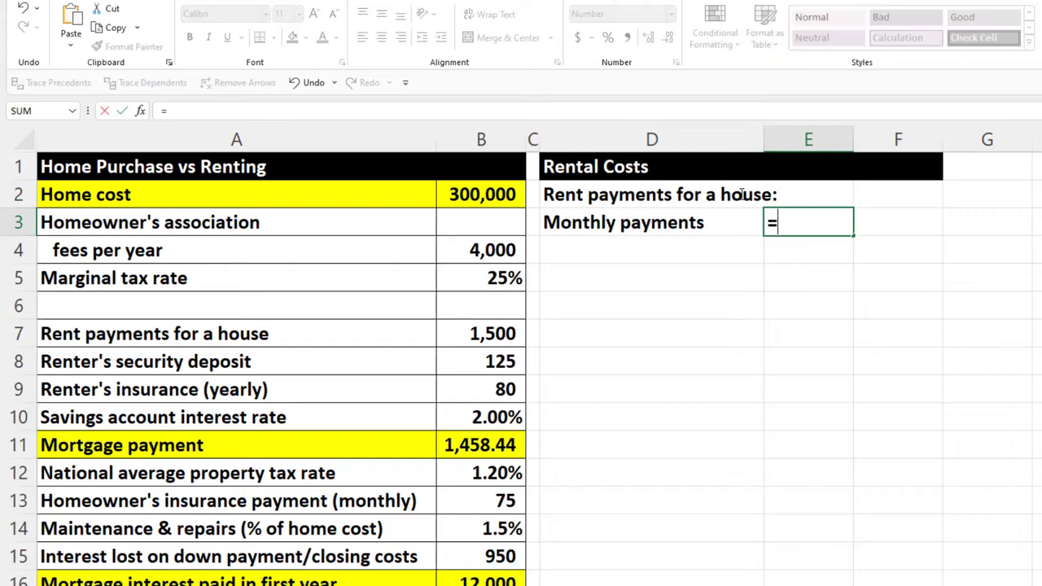
key(Down)
key(Down)
key(Down)
key(Down)
key(Left)
key(Left)
key(Left)
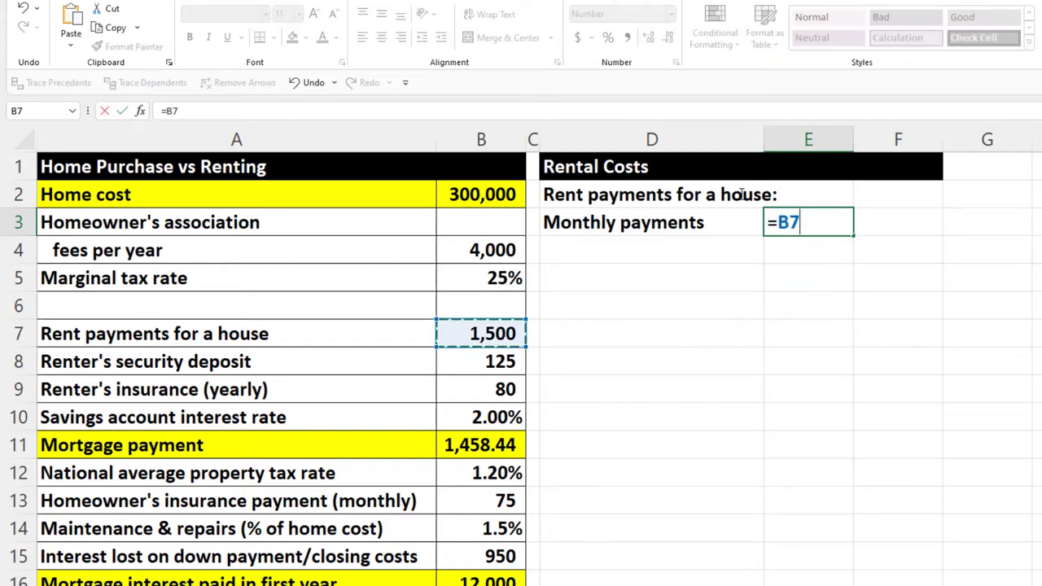
key(Return)
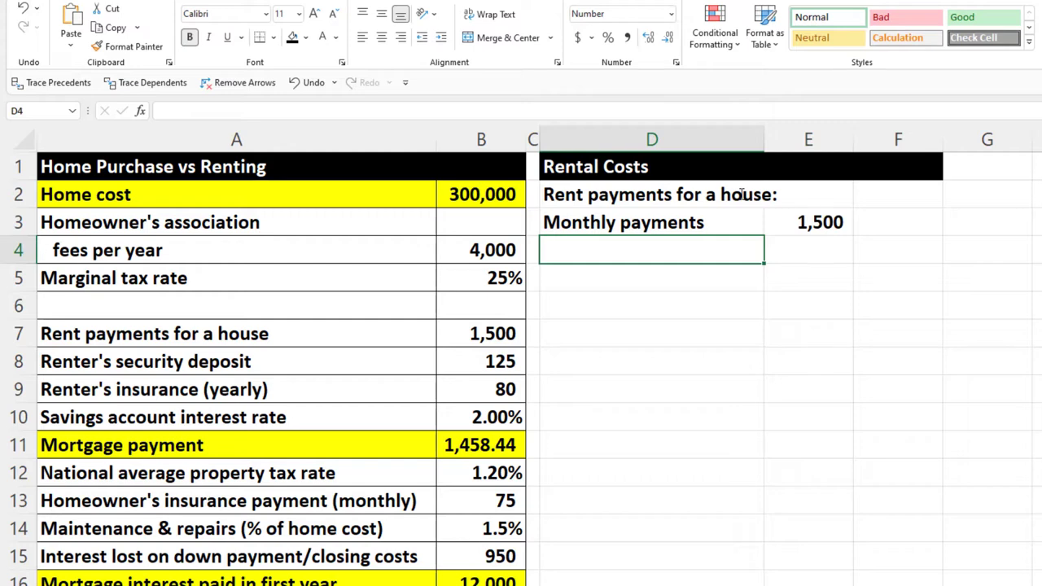
- Label cell D4 "Months in year" and enter 12 in E4
text(Num)
key(BackSpace)
key(BackSpace)
key(BackSpace)
text(M)
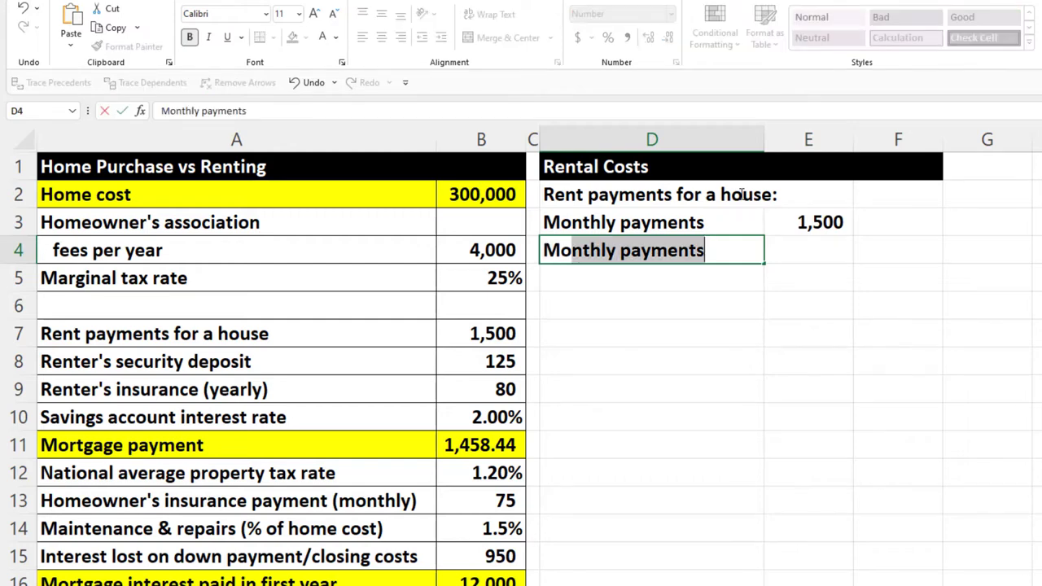
text(onths in year)
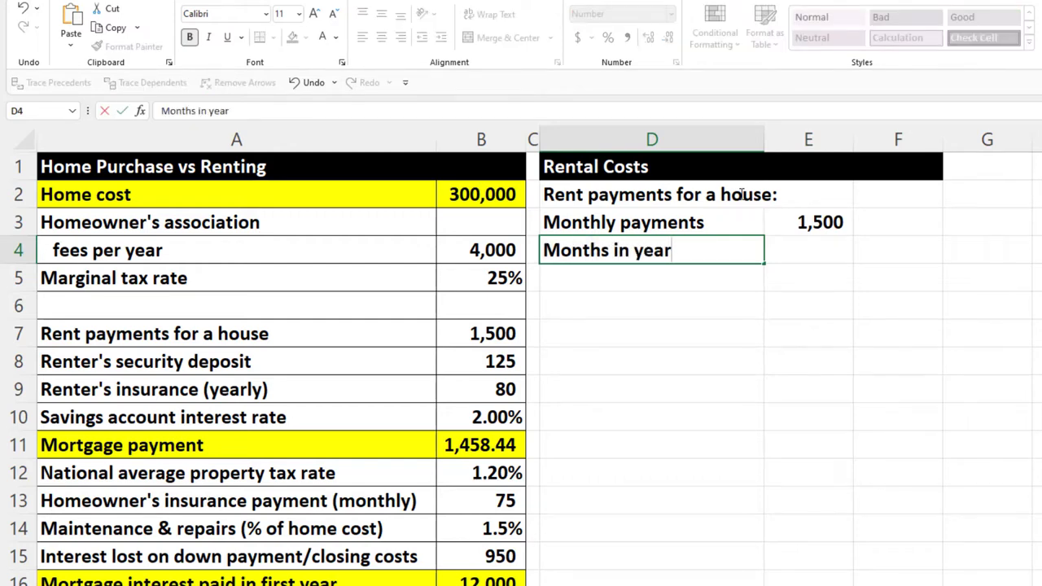
key(Tab)
text(12)
key(Return)
- Underline the number of months in cell E4
key(Up)
key(Right)
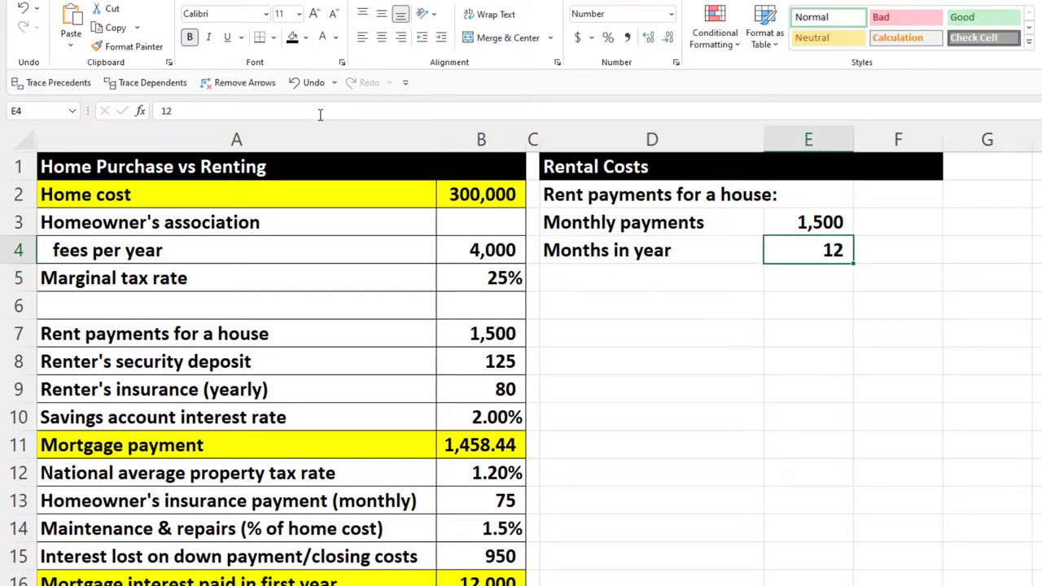
click(229, 41)
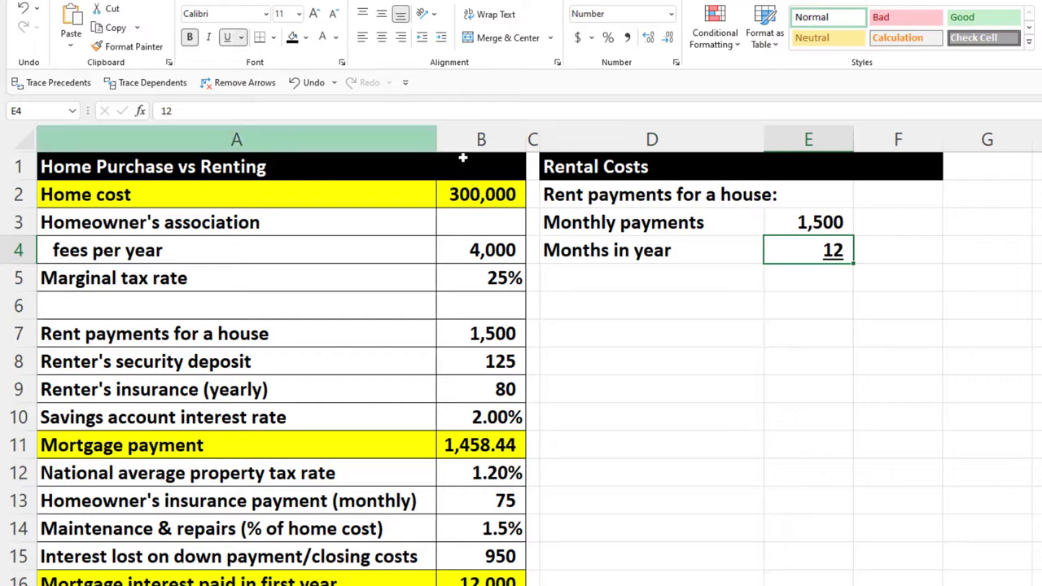
- Copy the label from D2 into D5 and remove its trailing colon so it reads "Rent payments for a house"
click(583, 277)
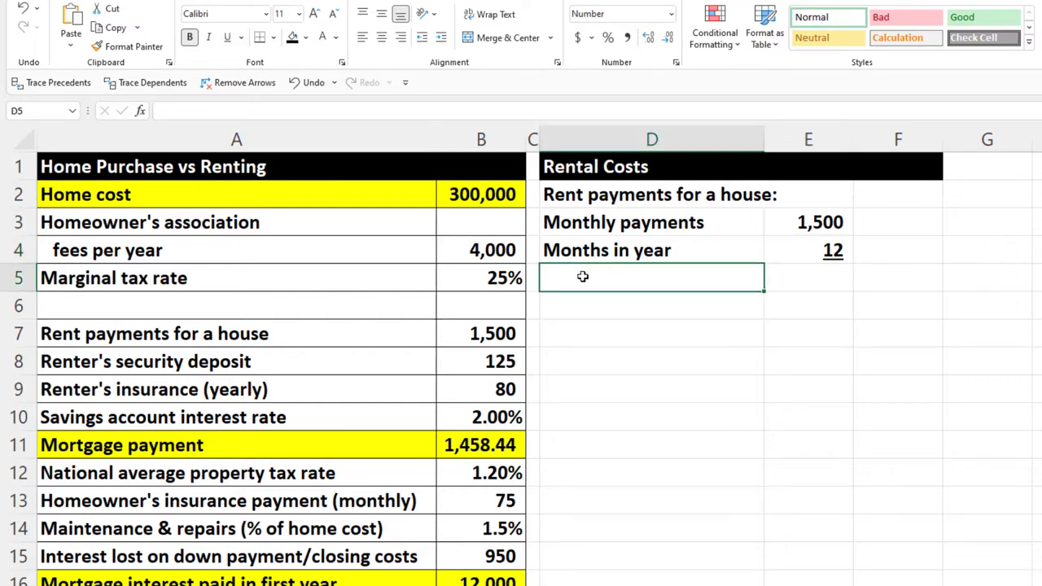
click(578, 206)
key(ctrl+c)
click(583, 276)
key(ctrl+v)
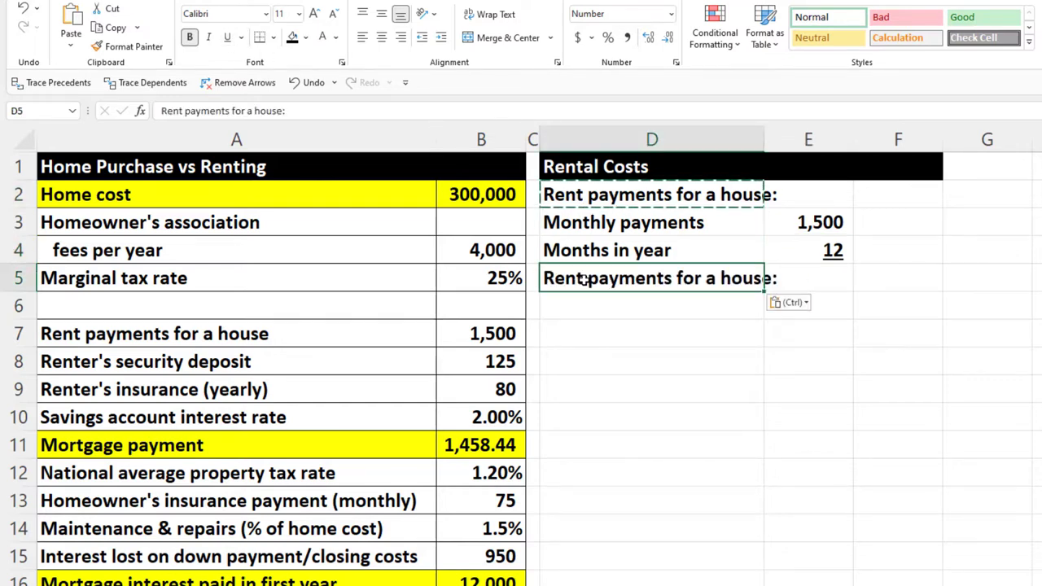
key(F2)
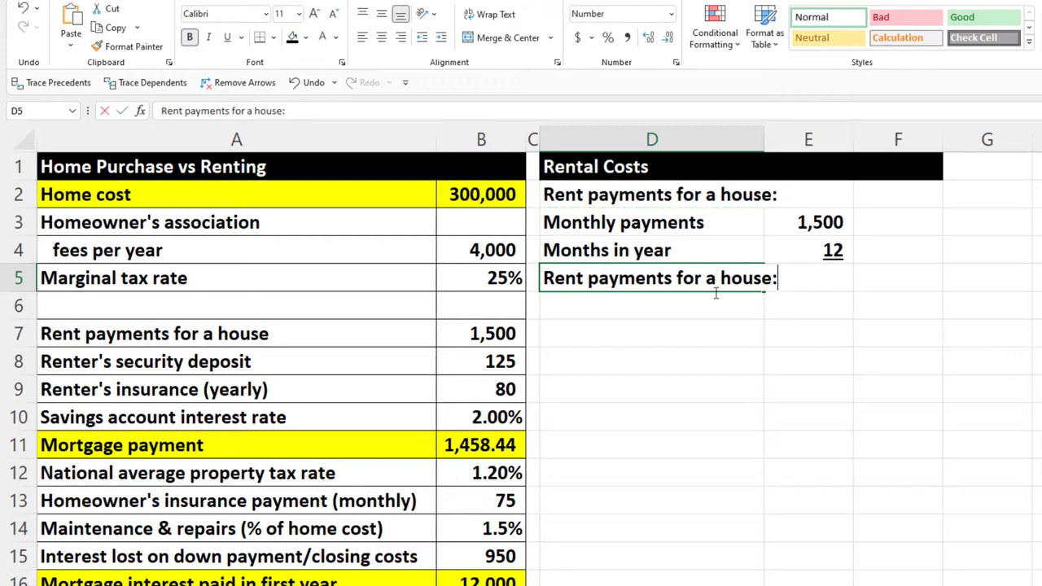
click(716, 289)
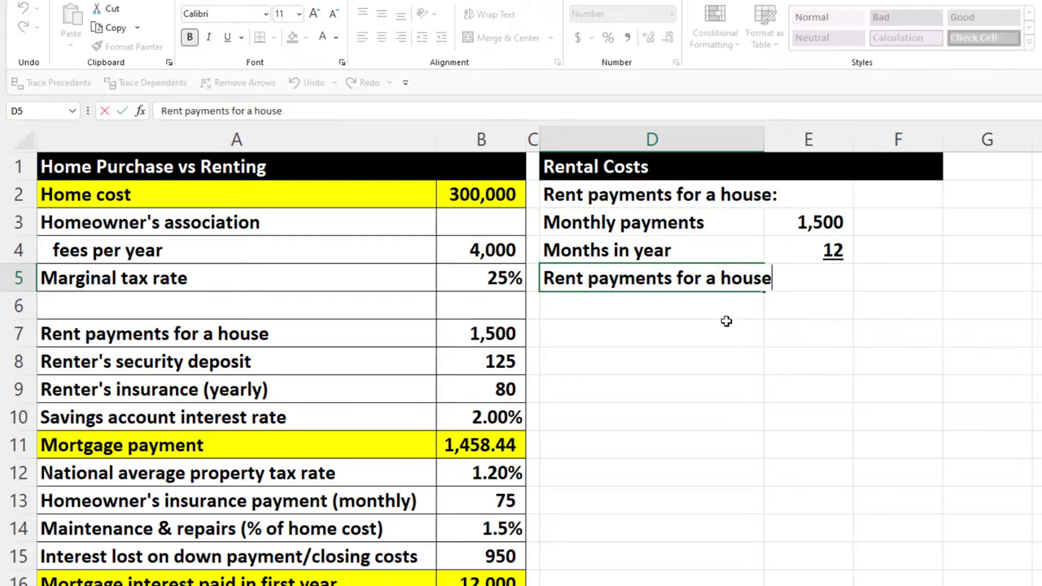
key(Return)
- Indent the labels in D3:D5 by one level beneath the rent payments subheading
drag(674, 221, 672, 274)
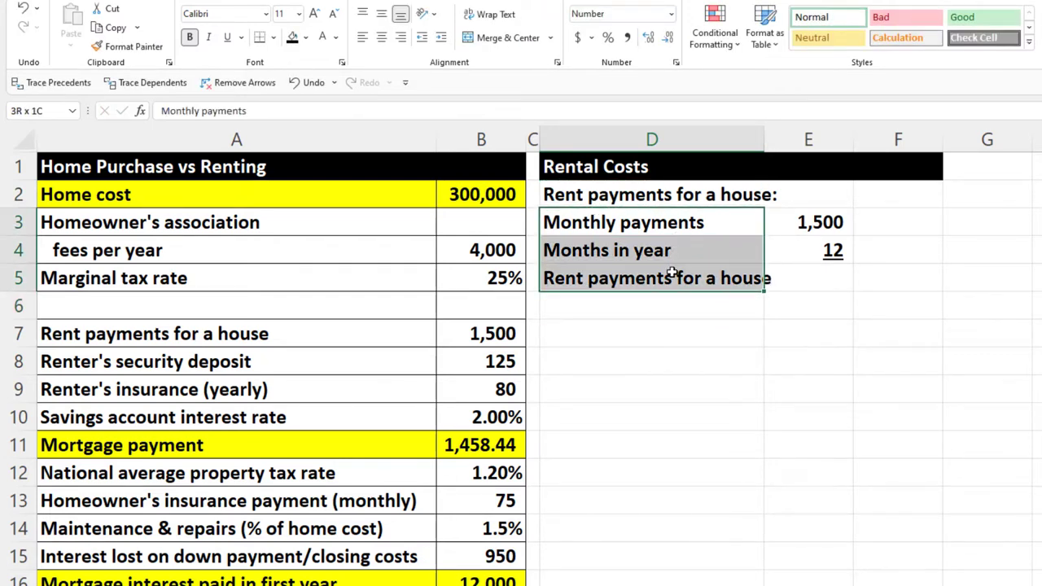
click(440, 38)
click(587, 277)
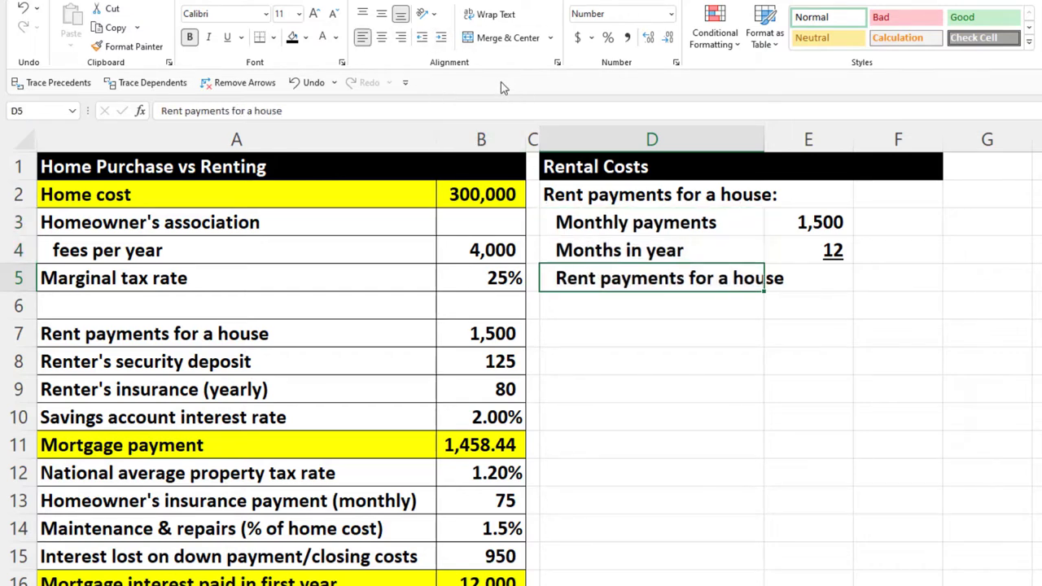
- Indent the D5 label one more level and calculate the yearly rent in F5 with the formula =E3*E4
click(441, 37)
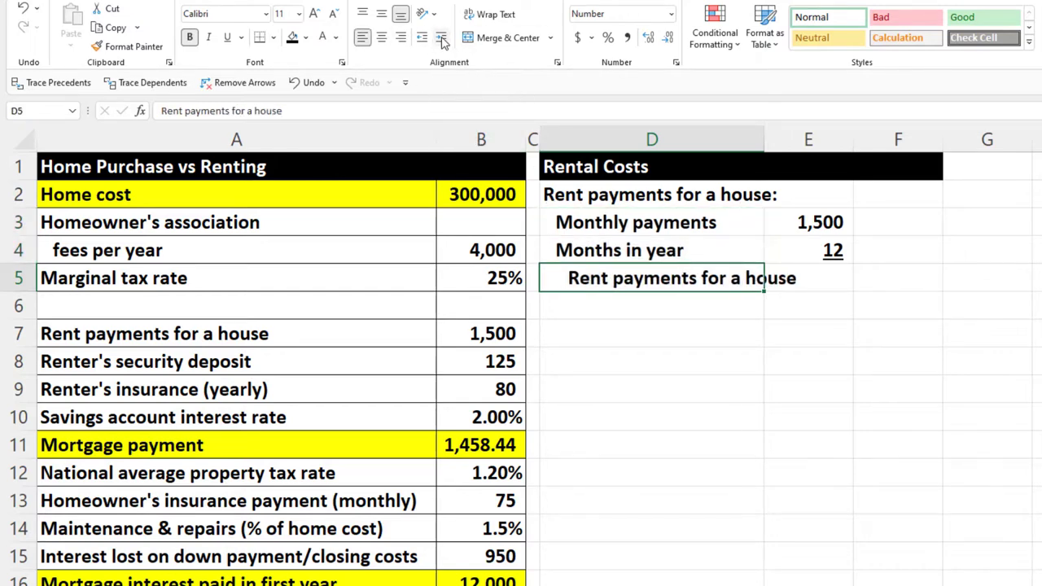
click(870, 280)
text(=)
key(Left)
key(Up)
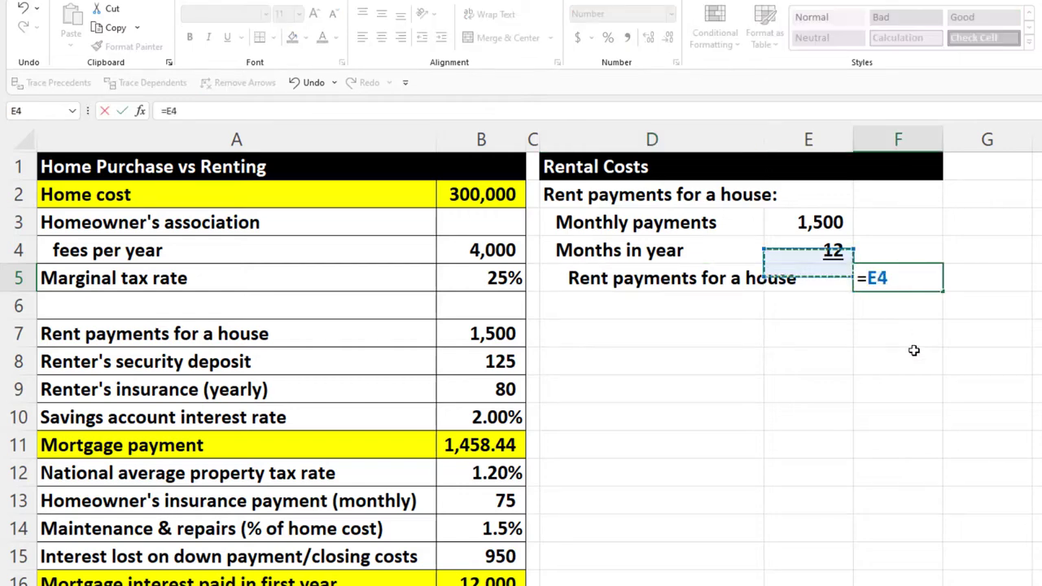
key(Up)
text(*)
key(Left)
key(Up)
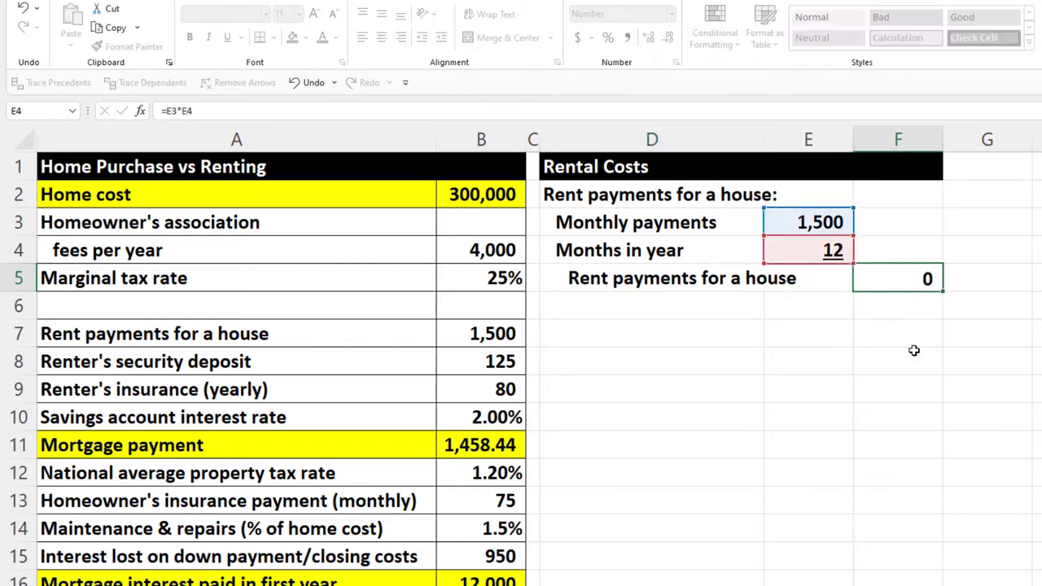
key(Return)
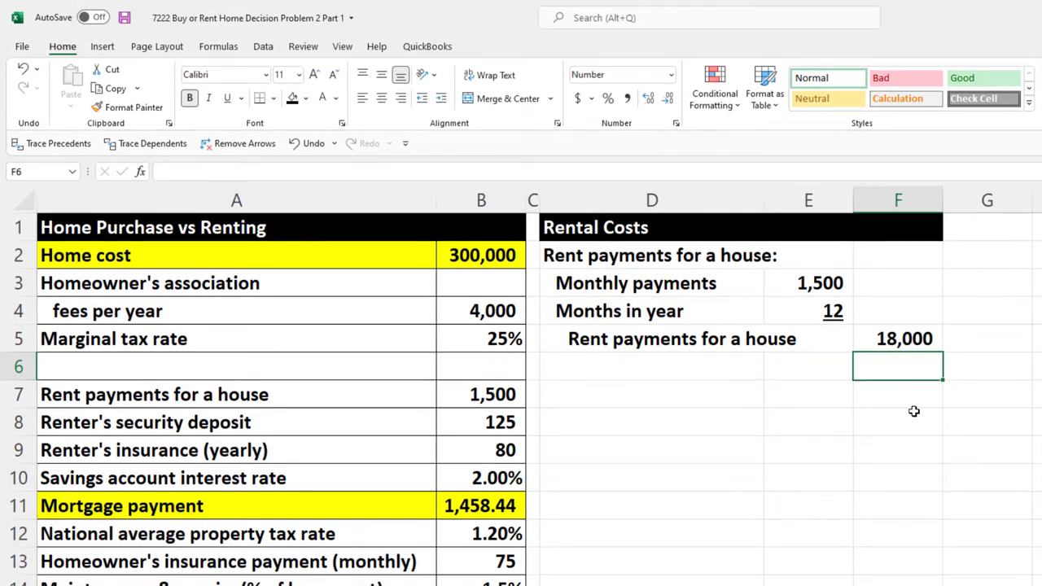
- Label D6 with a reference to the "Renter's insurance (yearly)" label in A9
key(Left)
key(Left)
text(=)
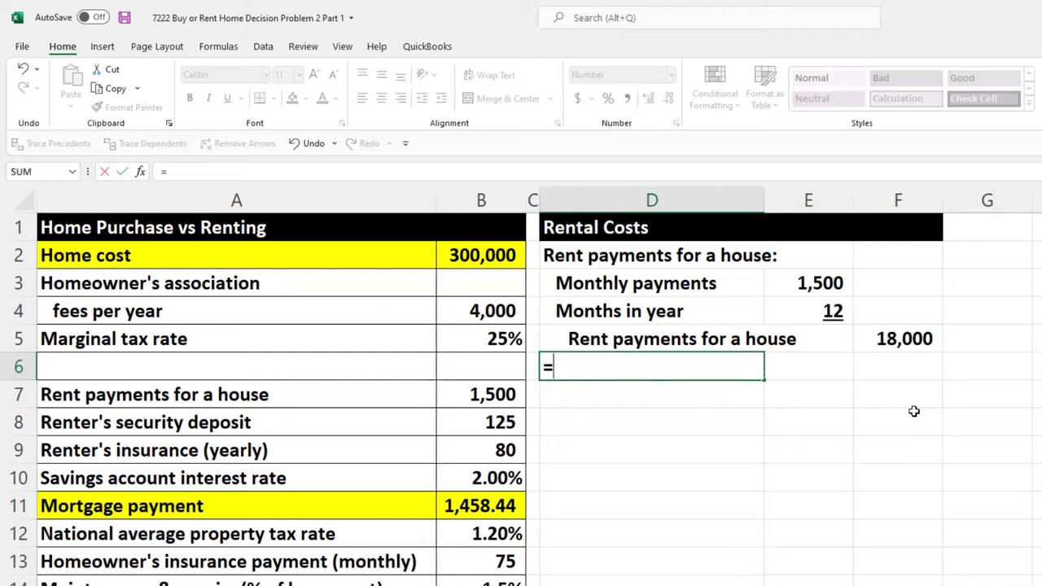
key(Down)
key(Down)
key(Left)
key(Left)
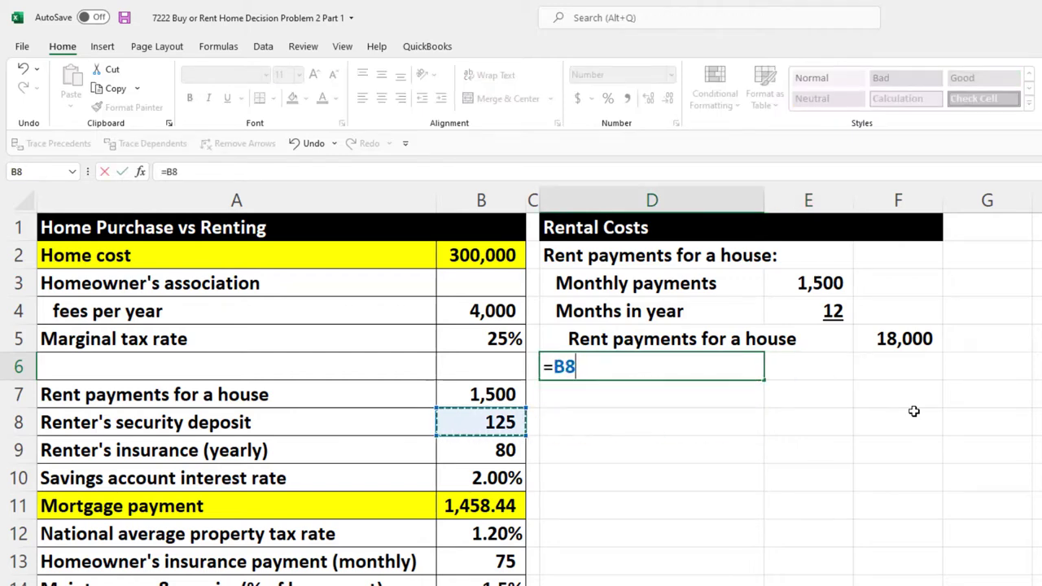
key(Left)
key(Down)
key(Tab)
- Bring the yearly renter's insurance amount from B9 into F6 with a cell reference
key(Tab)
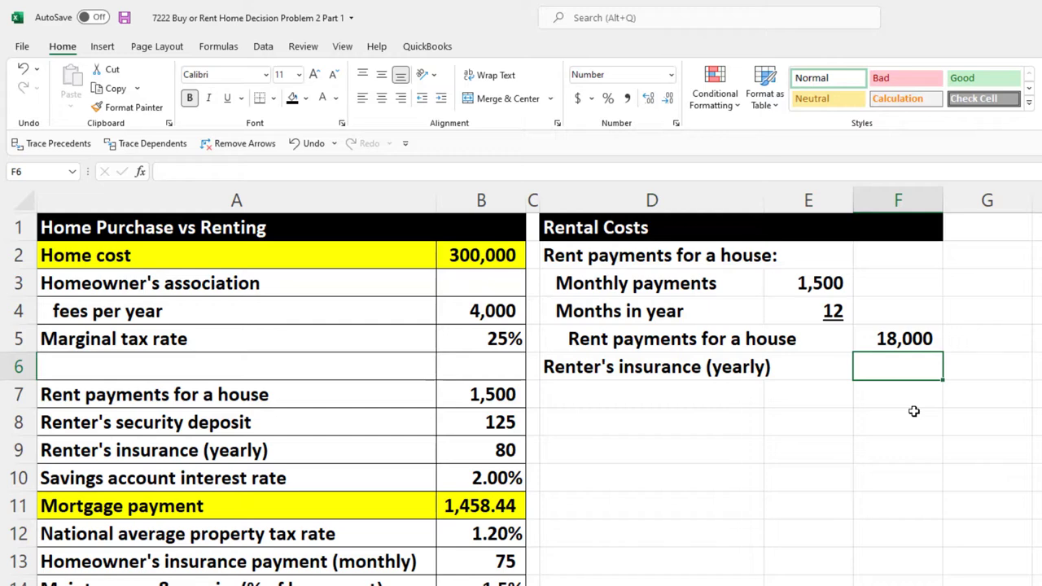
text(=)
key(Down)
key(Down)
key(Down)
key(Left)
key(Left)
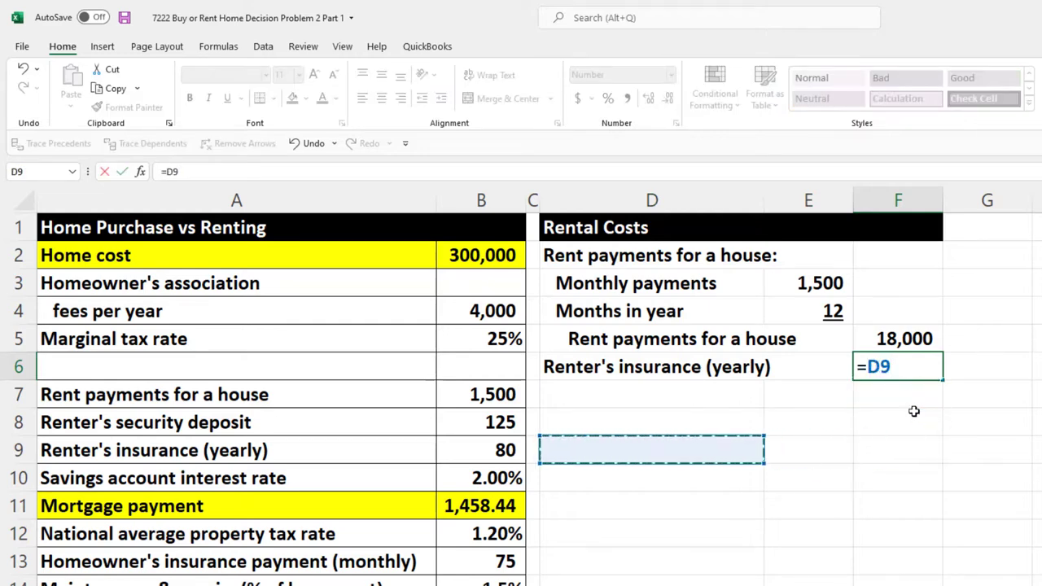
key(Left)
key(Left)
key(Return)
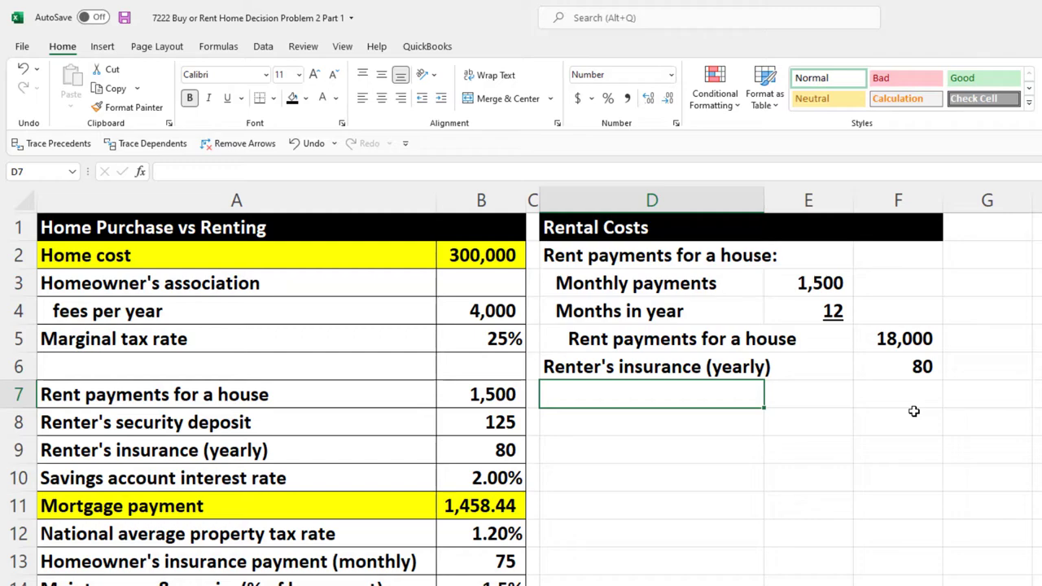
- Enter the subheading "Interest lost on security deposit:" in D7
text(Int)
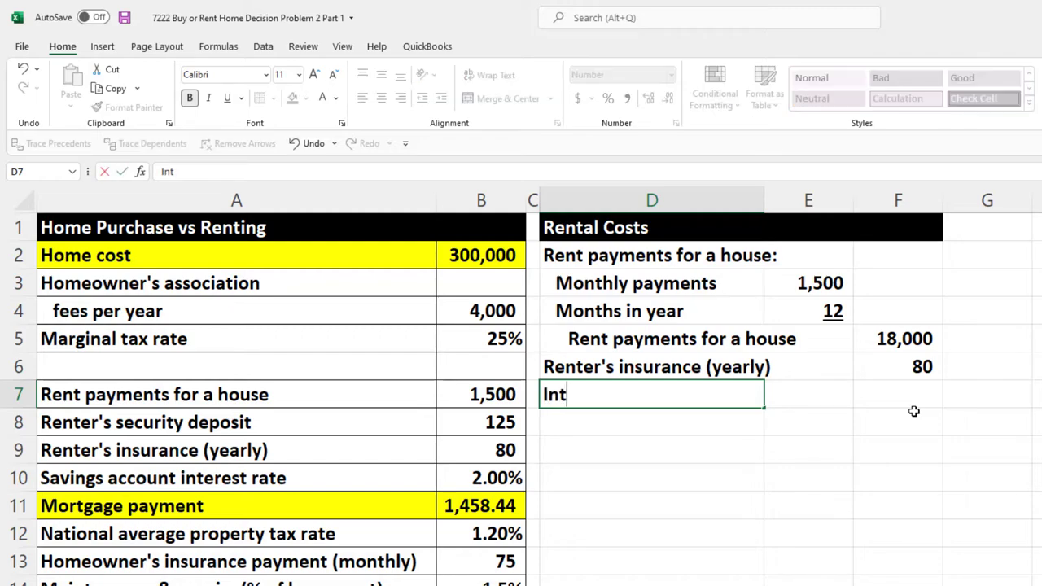
text(erest lost on )
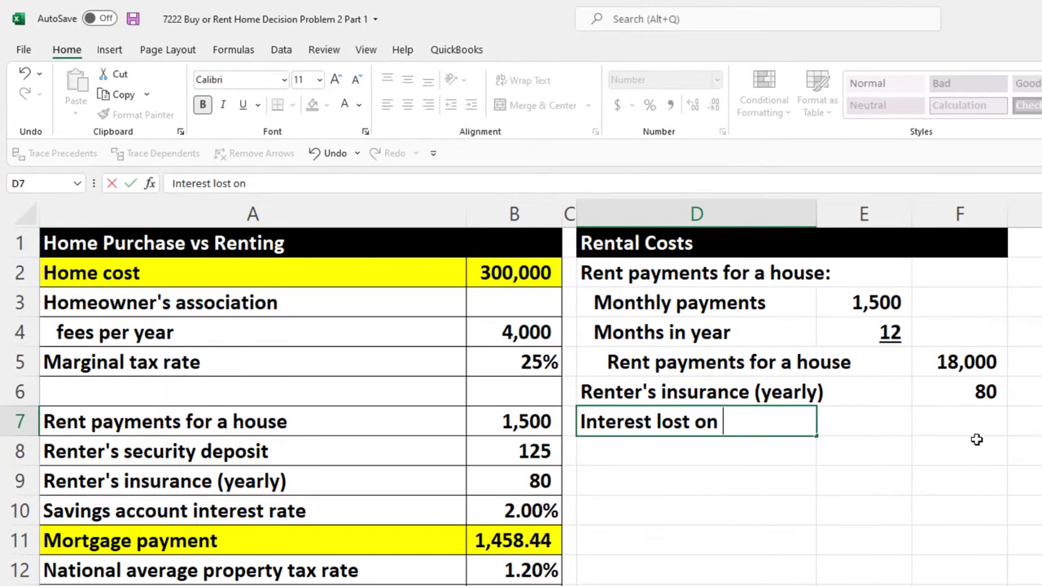
text(security deposit:)
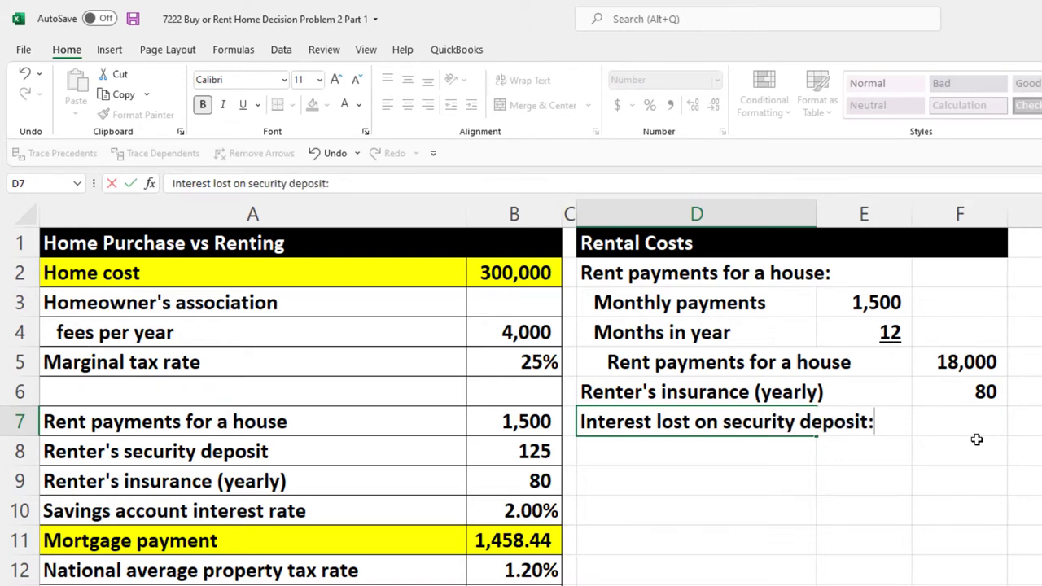
key(Return)
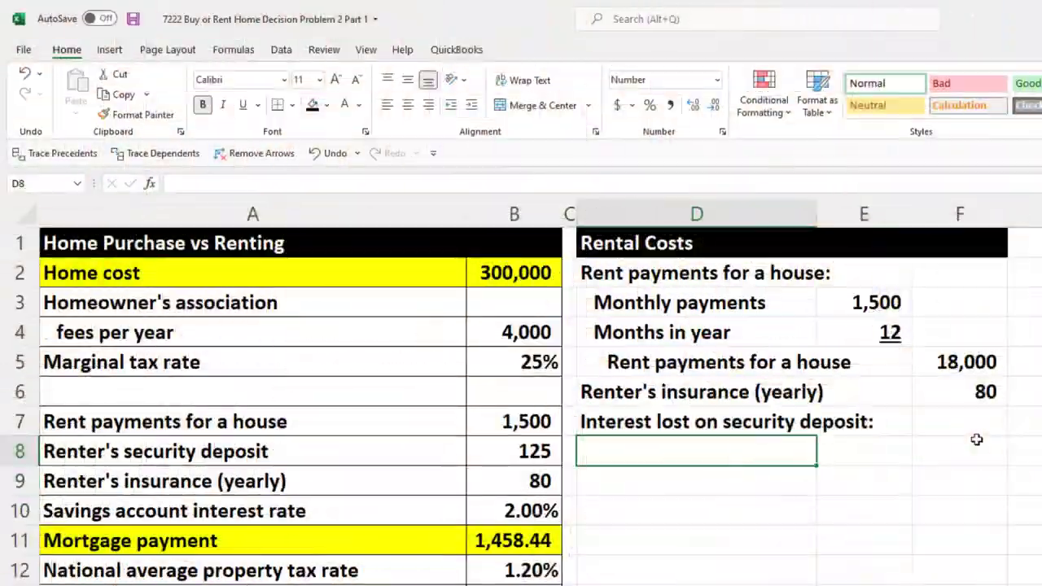
- Label D8 with a reference to the "Renter's security deposit" label in A8
text(=)
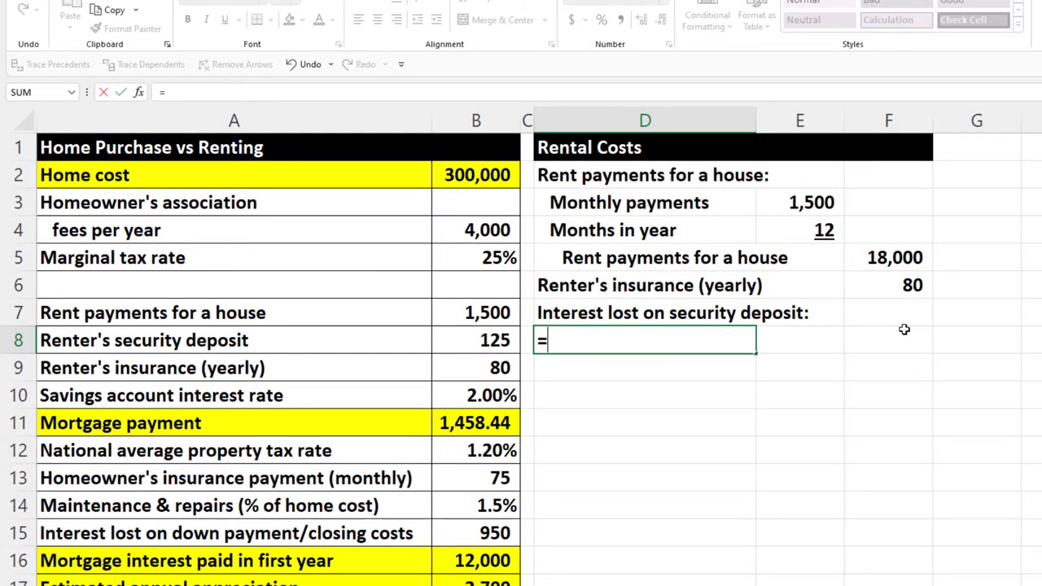
key(Down)
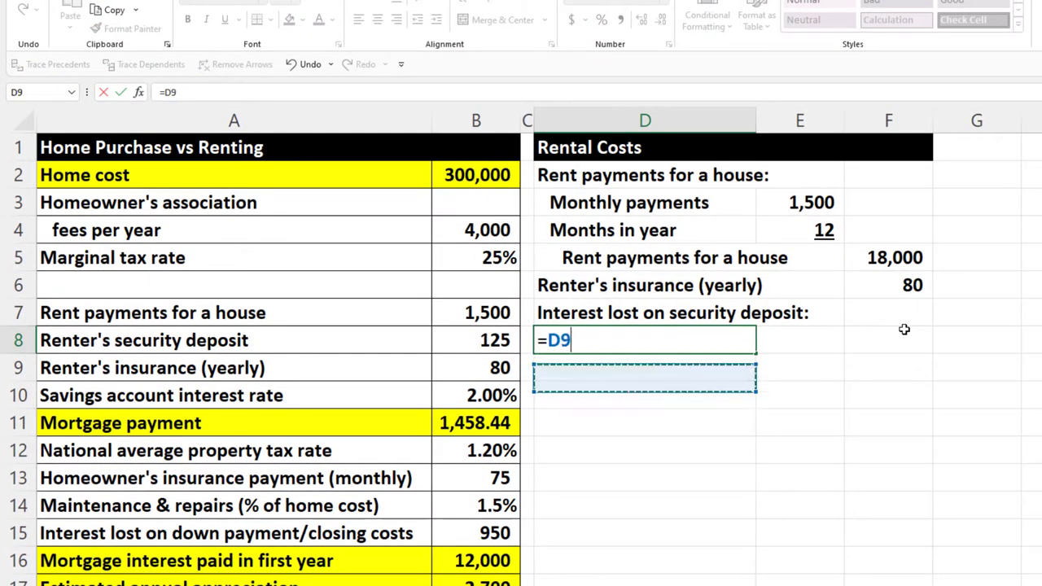
key(Up)
key(Left)
key(Left)
key(Left)
key(Tab)
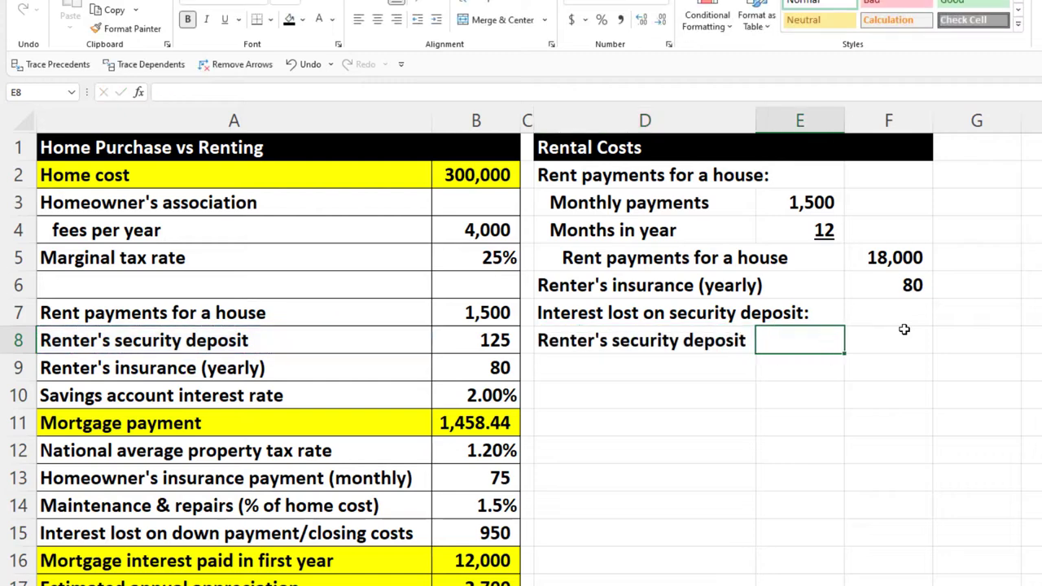
- Bring the security deposit amount into E8 with the reference =B8
text(=)
key(Left)
key(Left)
key(Left)
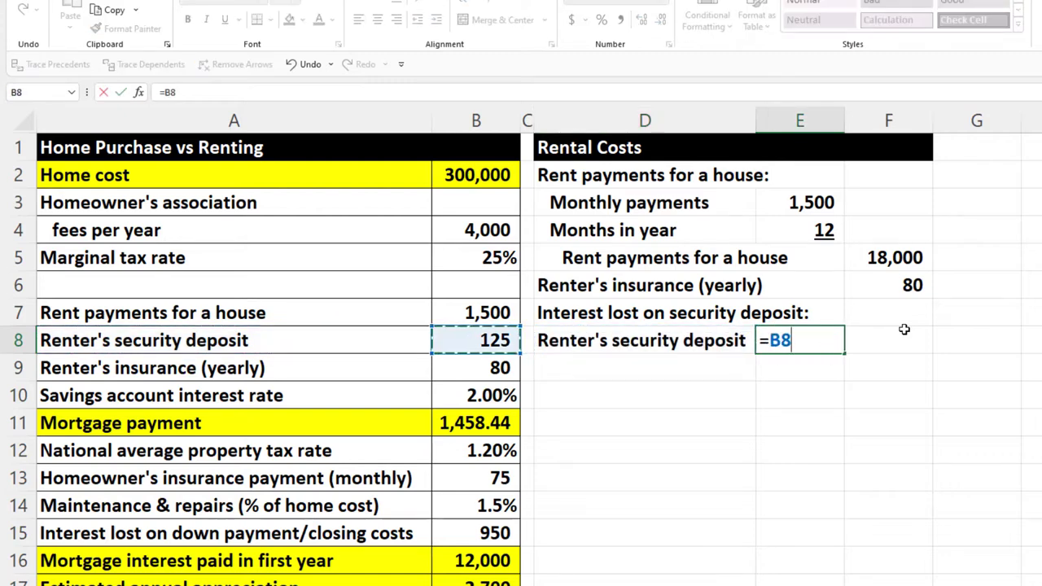
key(Return)
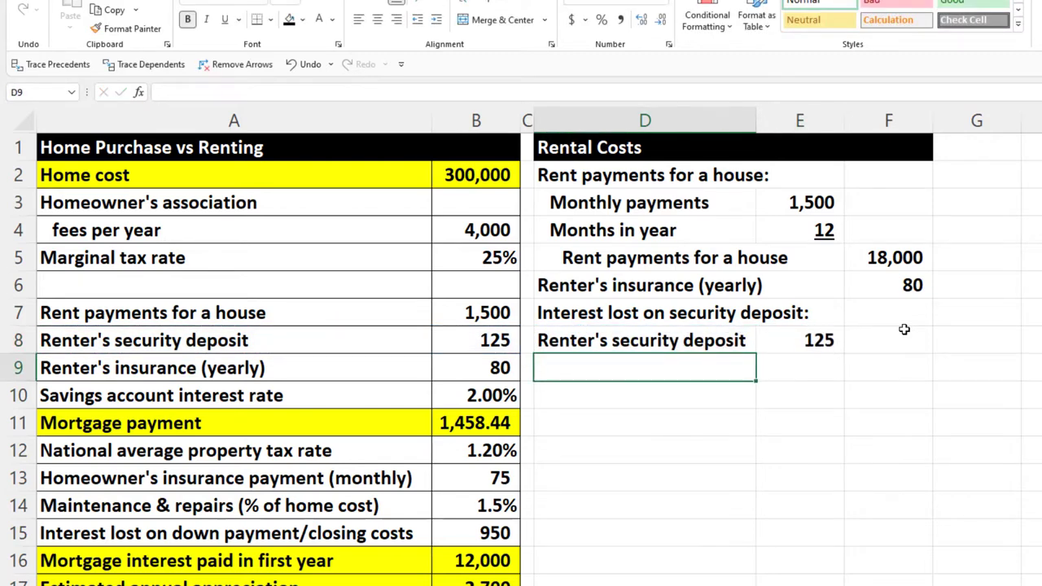
- Label D9 with a reference to "Savings account interest rate" in A10 and widen column D to fit that label
text(=)
key(Down)
key(Down)
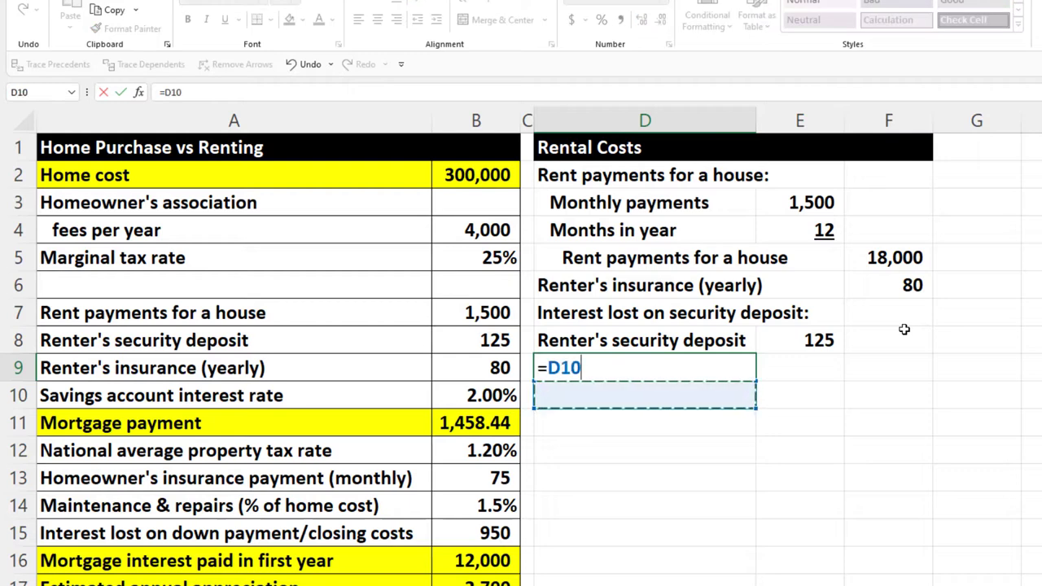
key(Left)
key(Up)
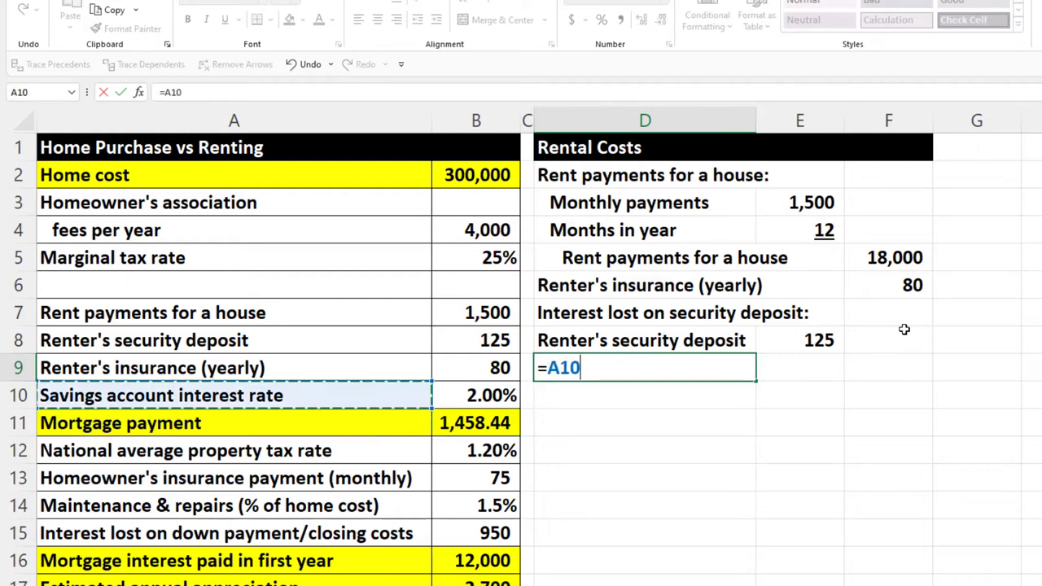
key(Tab)
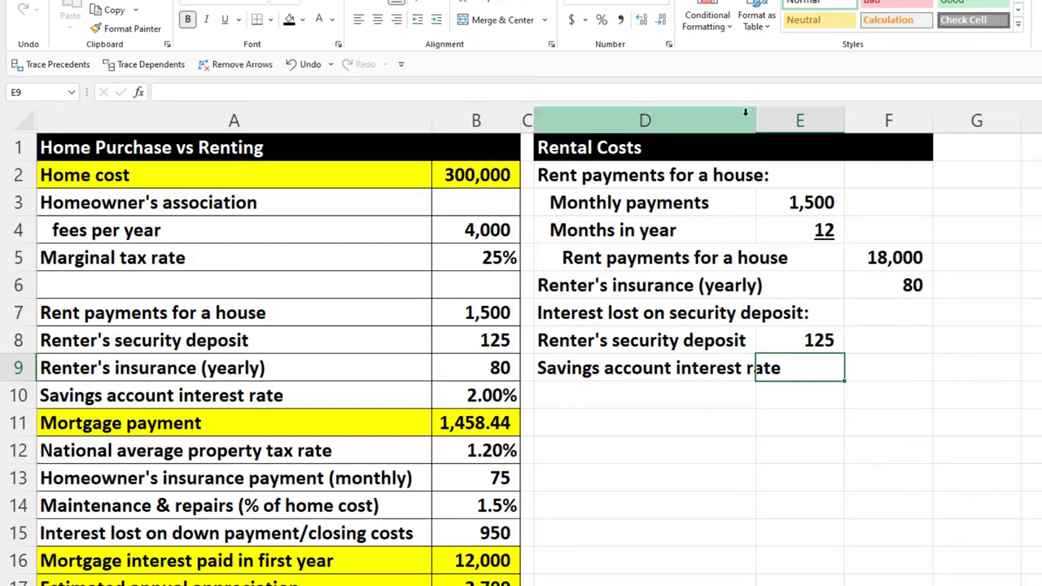
drag(754, 112, 780, 109)
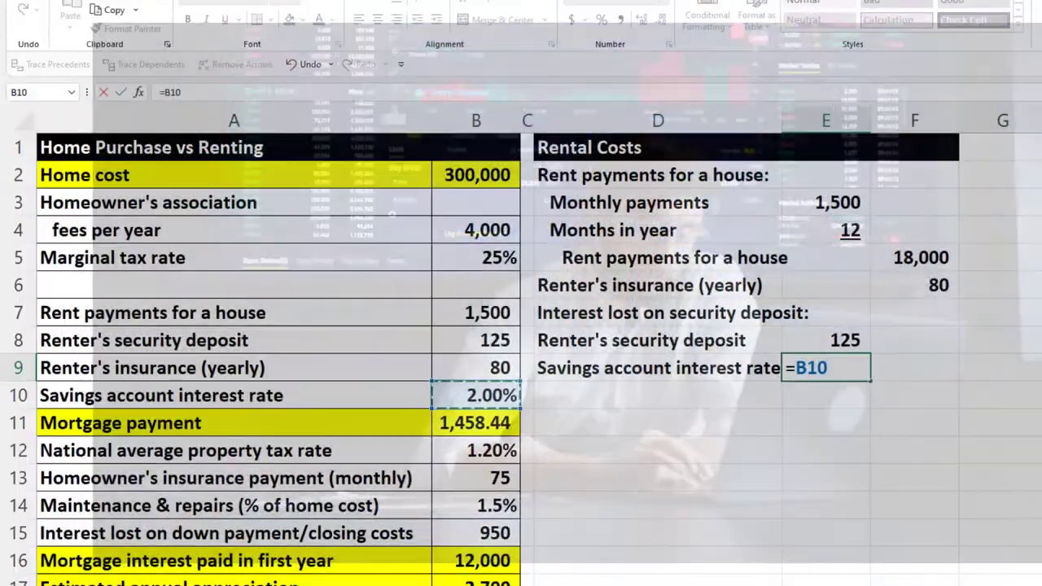
- Reference the savings rate in B10 from E9 and format E9 as an underlined percentage
key(Return)
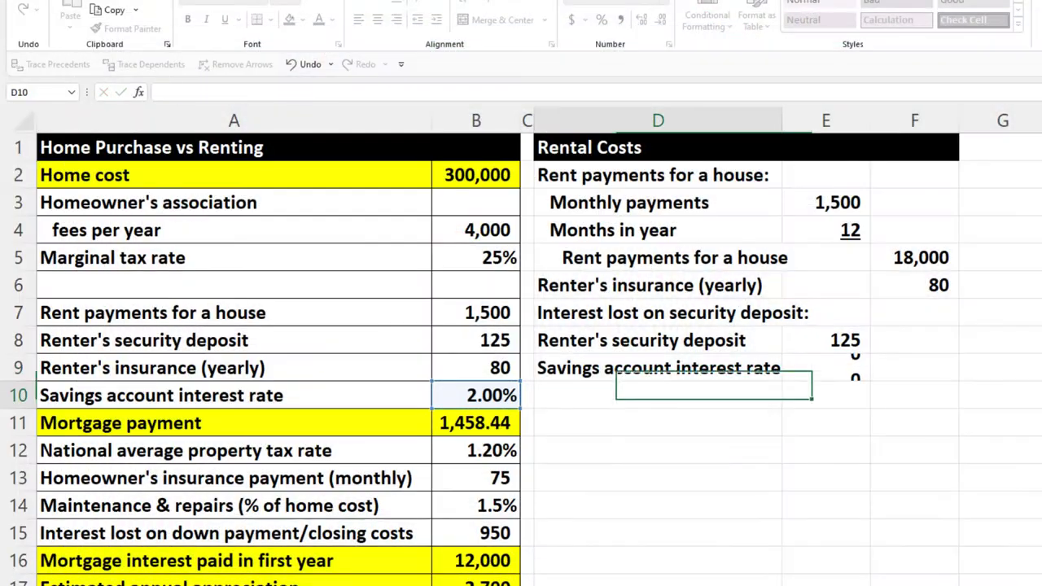
key(Up)
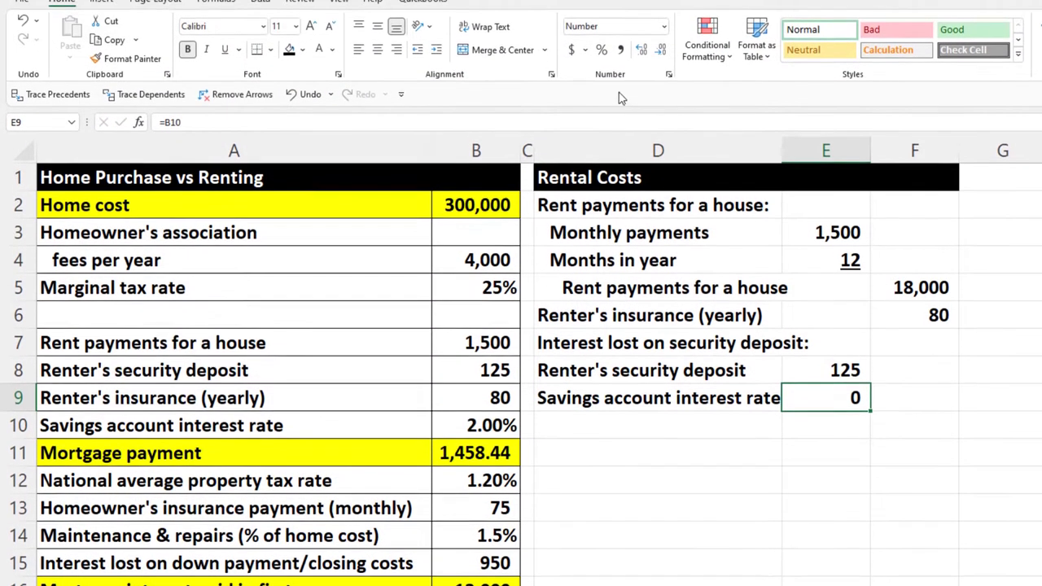
click(601, 50)
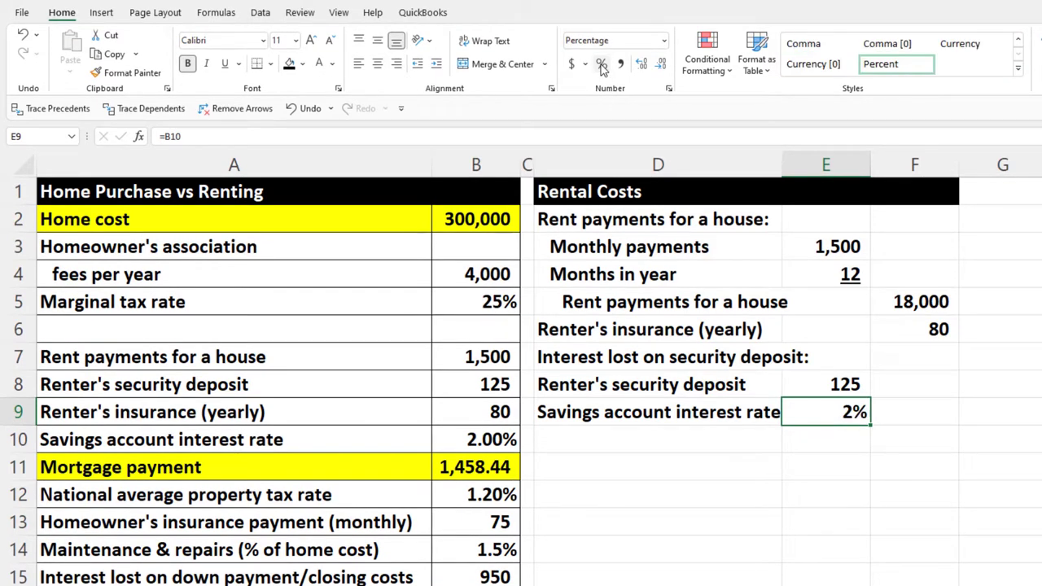
click(225, 64)
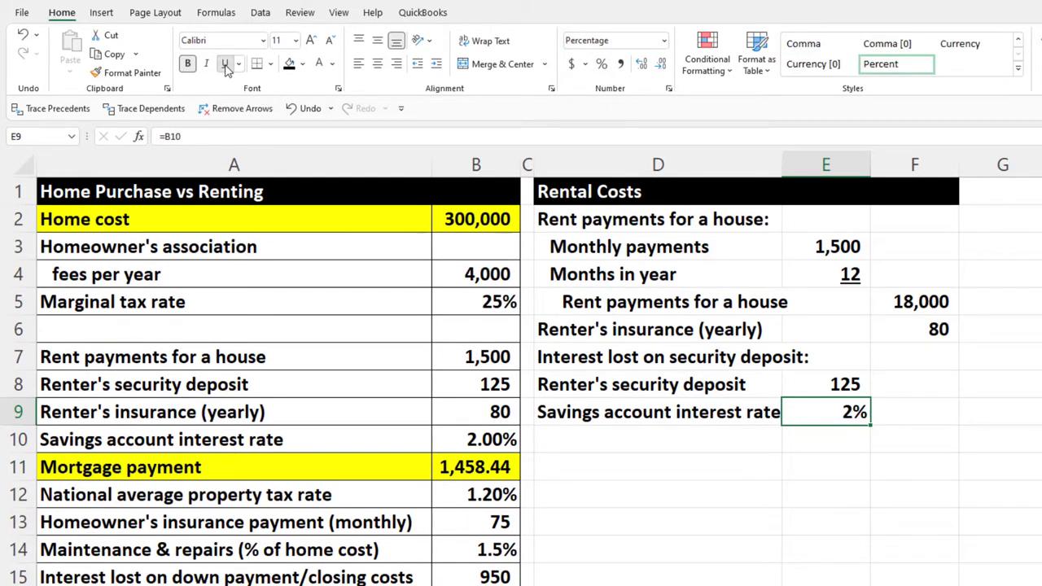
- Copy the D7 subheading into D10 and remove its trailing colon so it reads "Interest lost on security deposit"
click(724, 453)
click(663, 362)
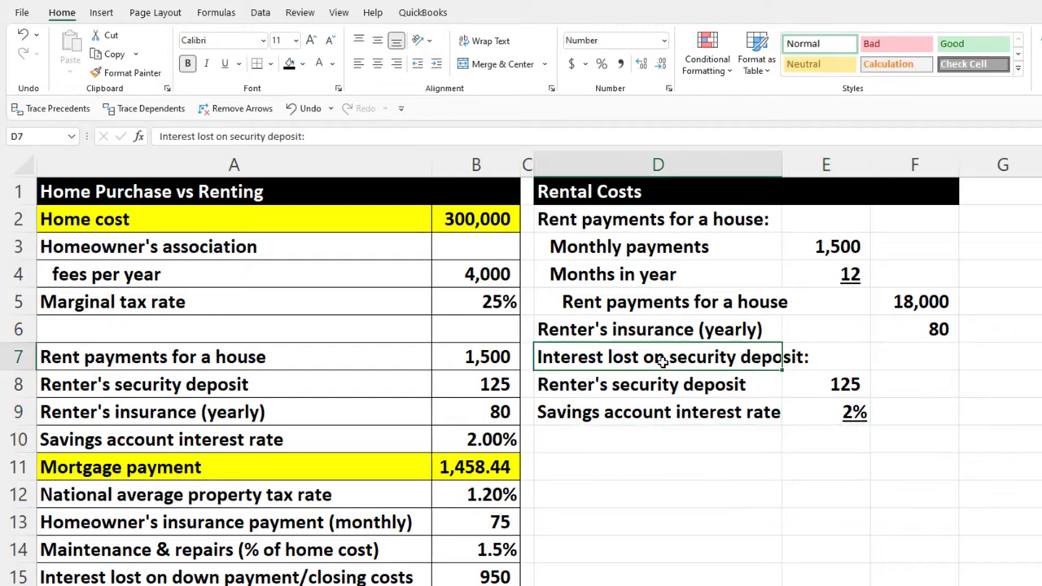
key(ctrl+c)
click(670, 440)
key(ctrl+v)
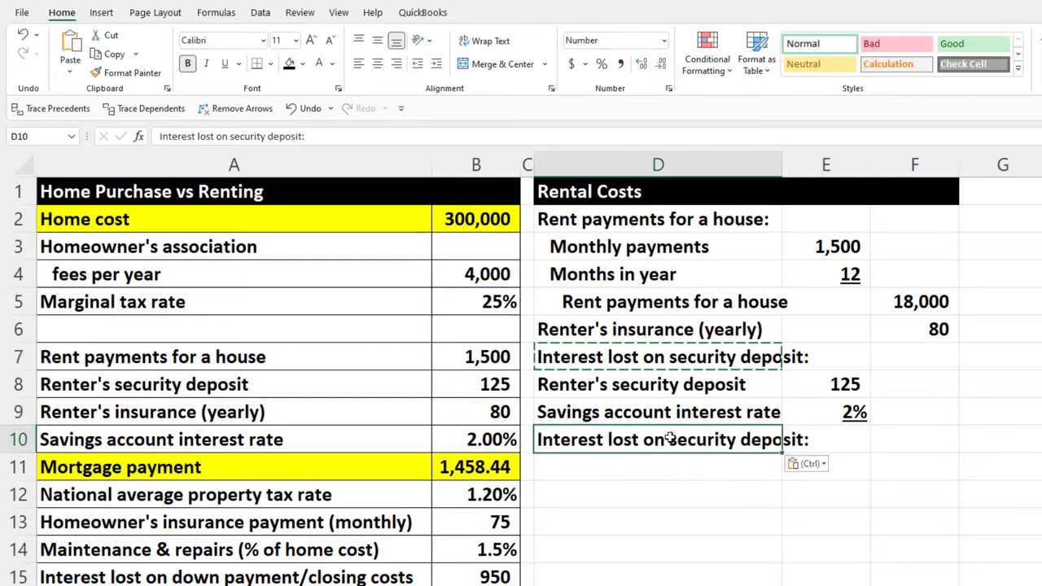
key(Right)
key(Right)
key(Left)
double_click(723, 439)
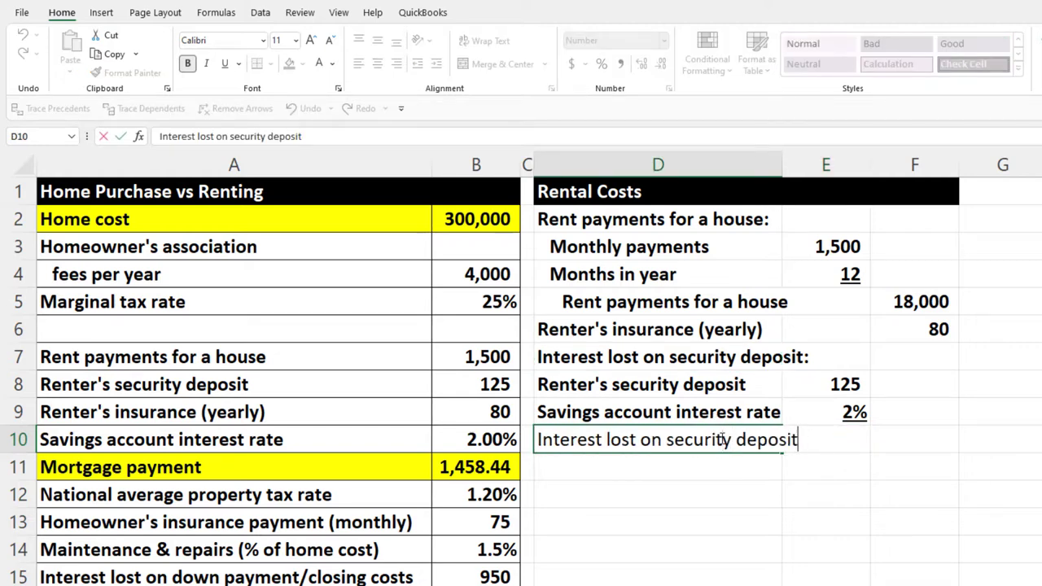
key(Return)
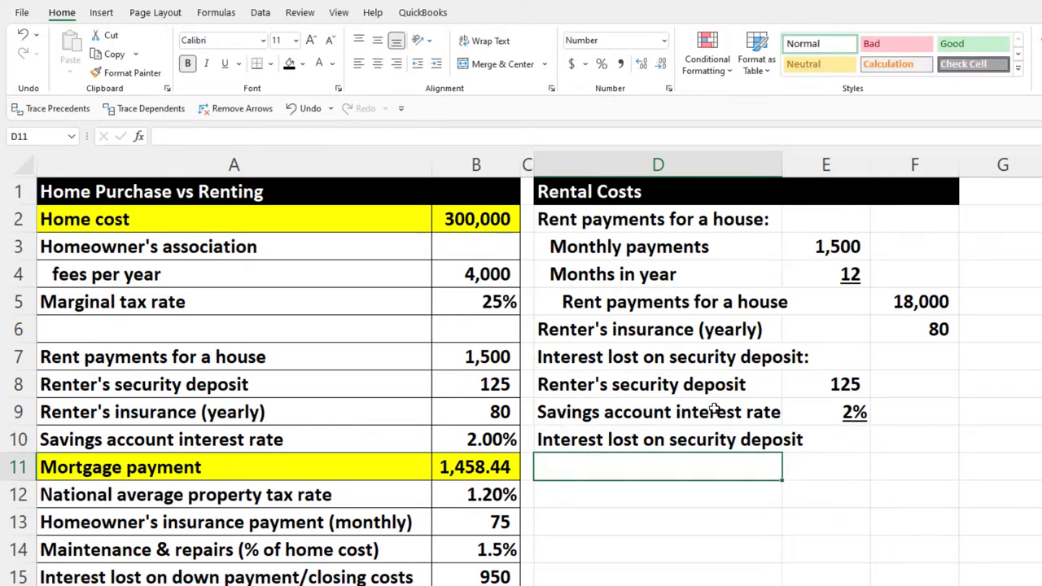
- Indent the labels in D8:D10 by one level and the D10 label by one further level
drag(698, 389, 698, 430)
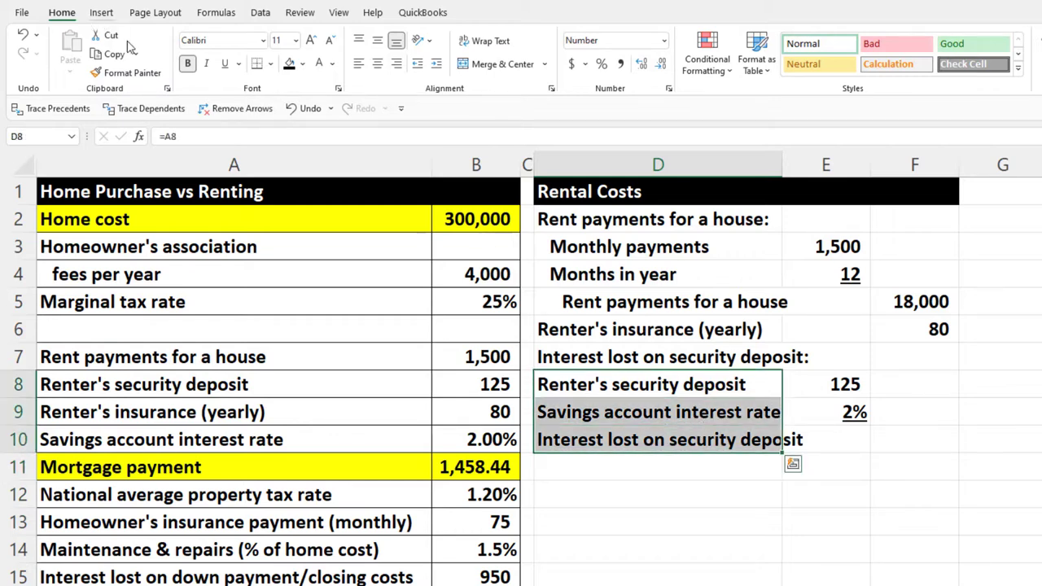
click(437, 63)
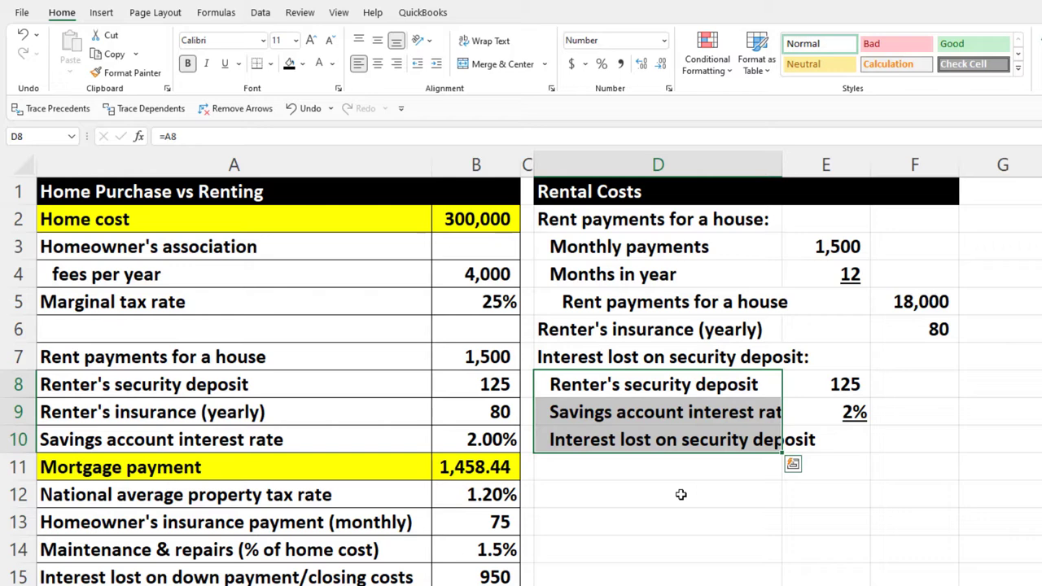
click(650, 442)
click(436, 64)
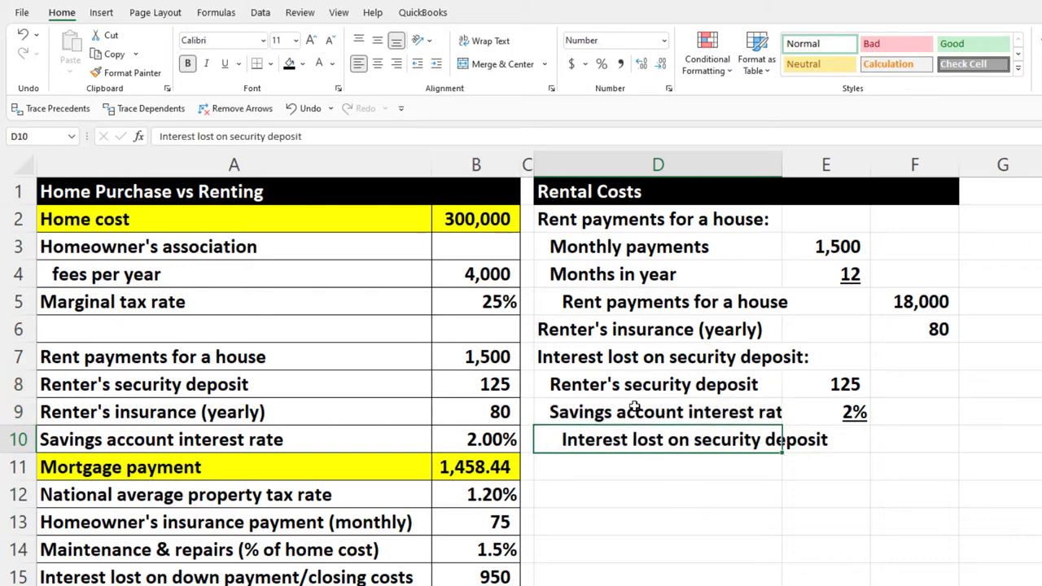
- Calculate the interest lost on the security deposit in F10 by multiplying E8 by E9
click(922, 441)
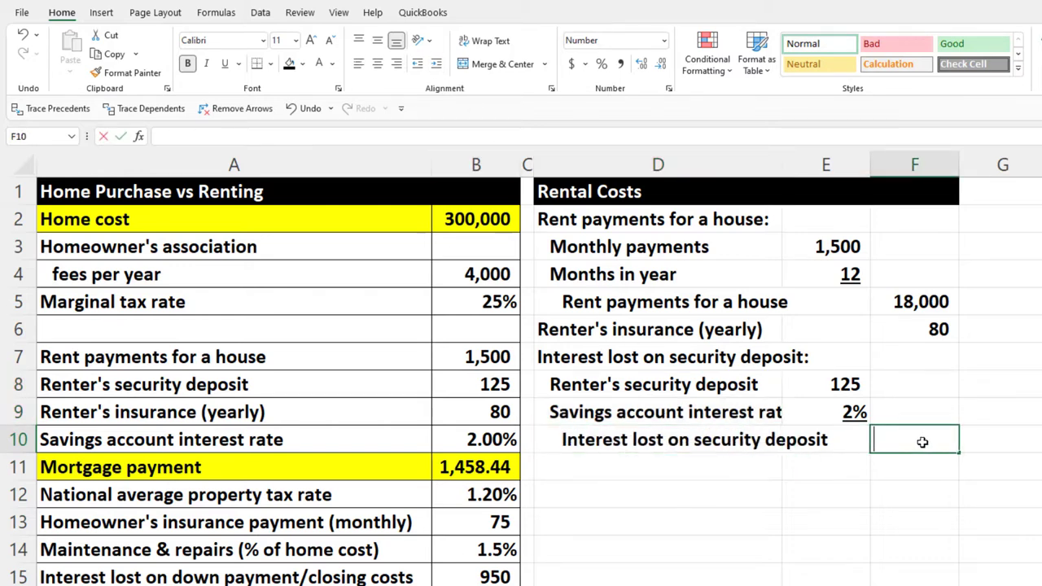
text(=)
key(Left)
key(Up)
key(Up)
text(*)
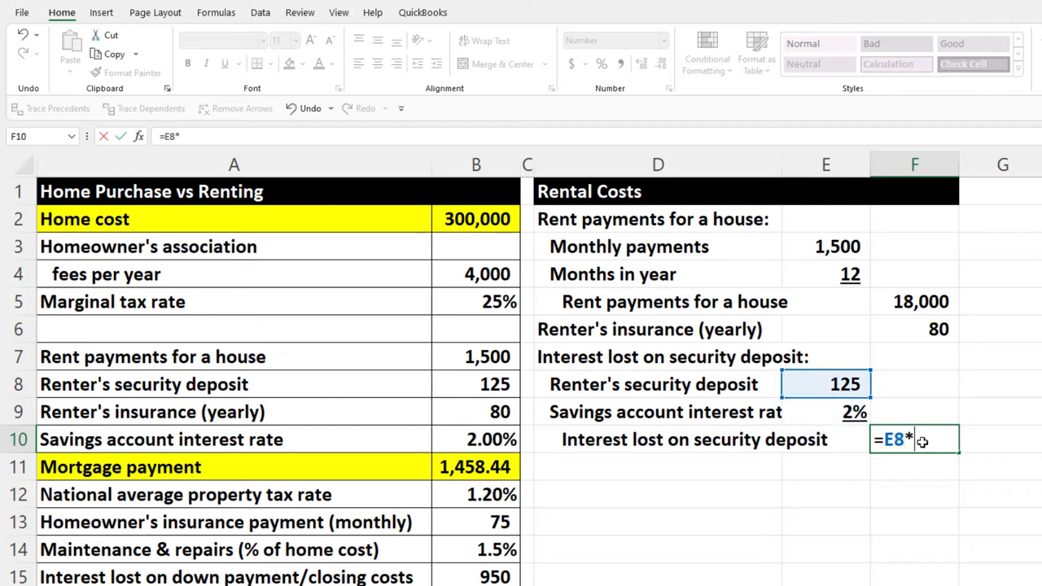
key(Left)
key(Up)
key(Return)
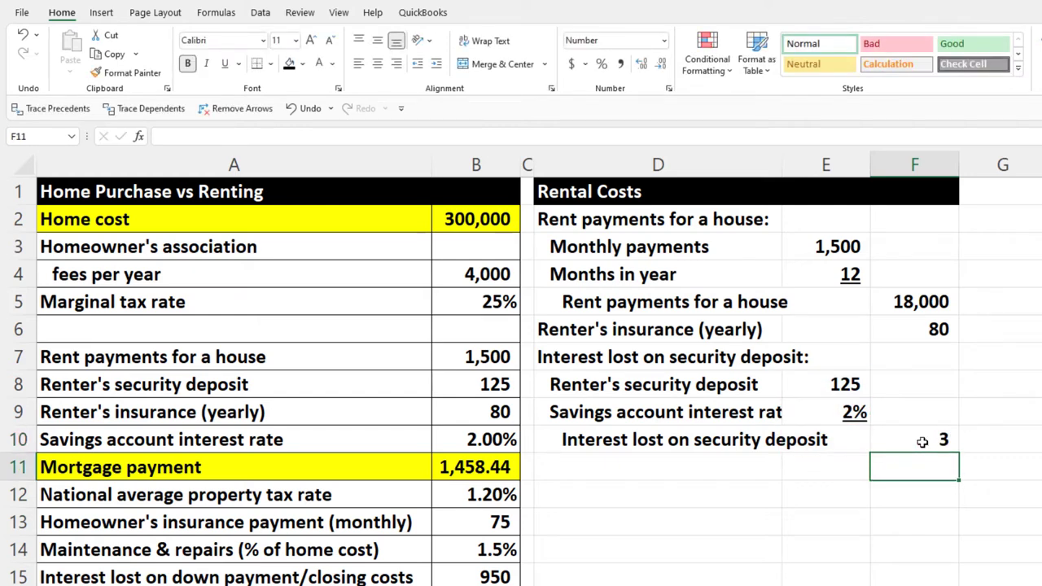
- Label cell D11, below the interest lost row, as "Rental costs"
click(922, 442)
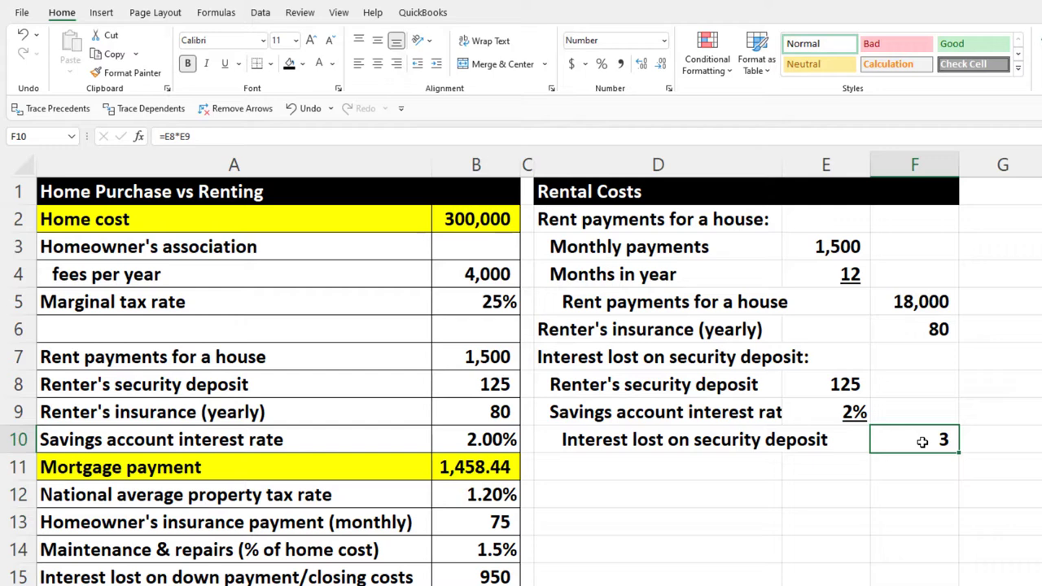
key(Down)
key(Left)
key(Left)
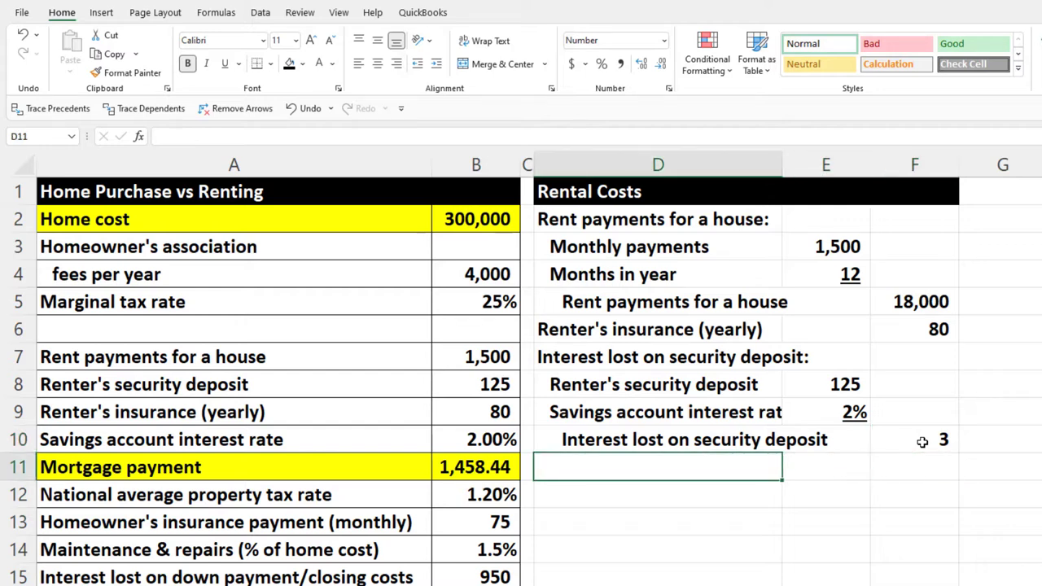
text(Rental costs)
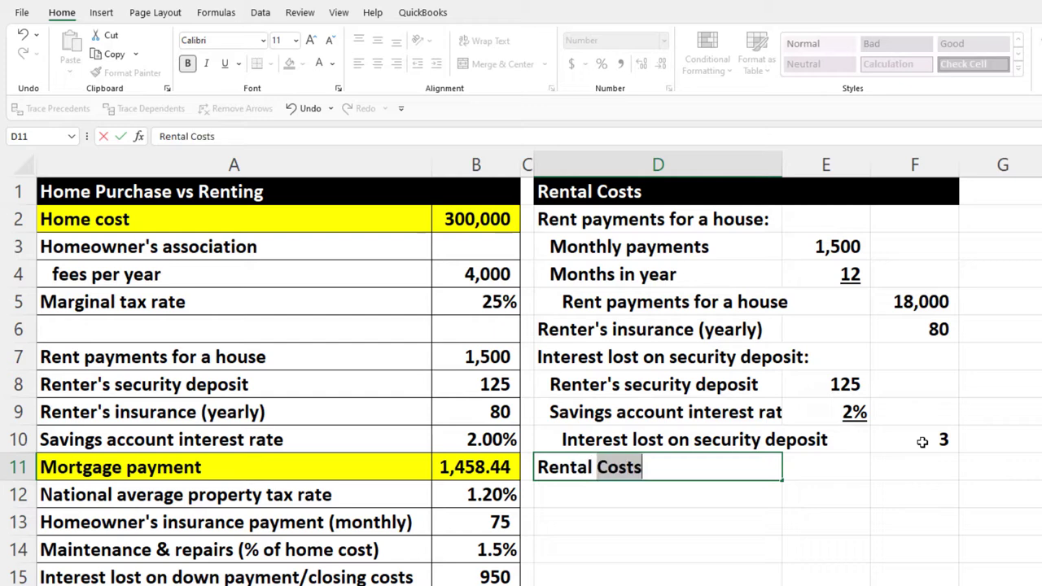
- Total the rental costs in F11 with a SUM formula over F5:F10
key(Right)
key(Right)
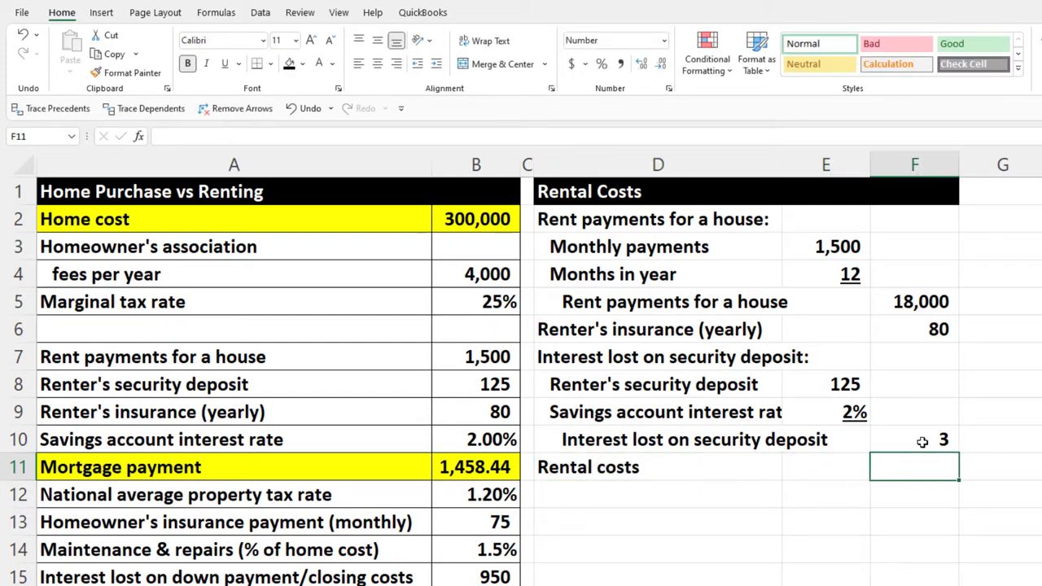
text(=s)
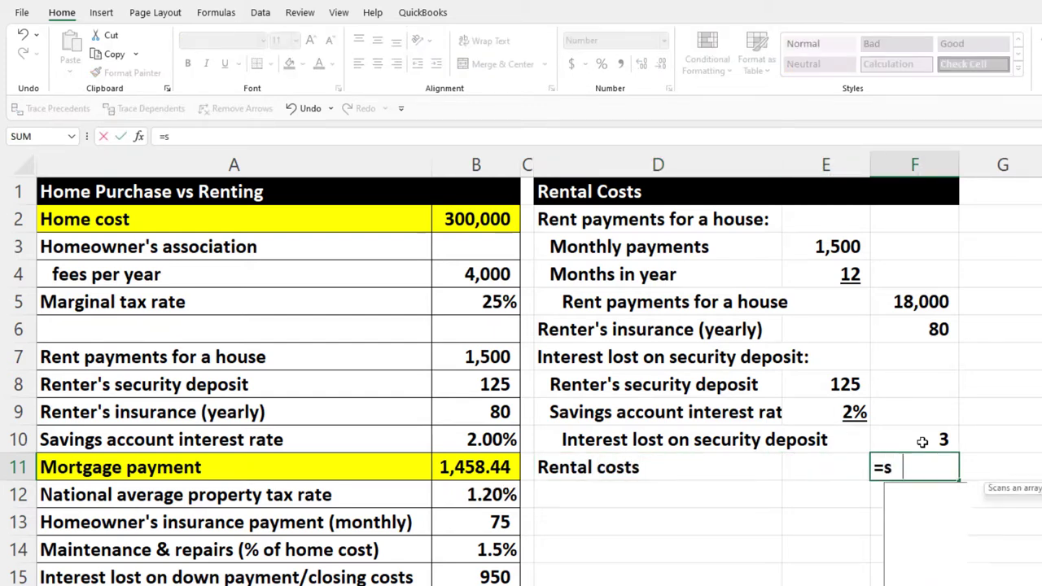
text(um()
key(Up)
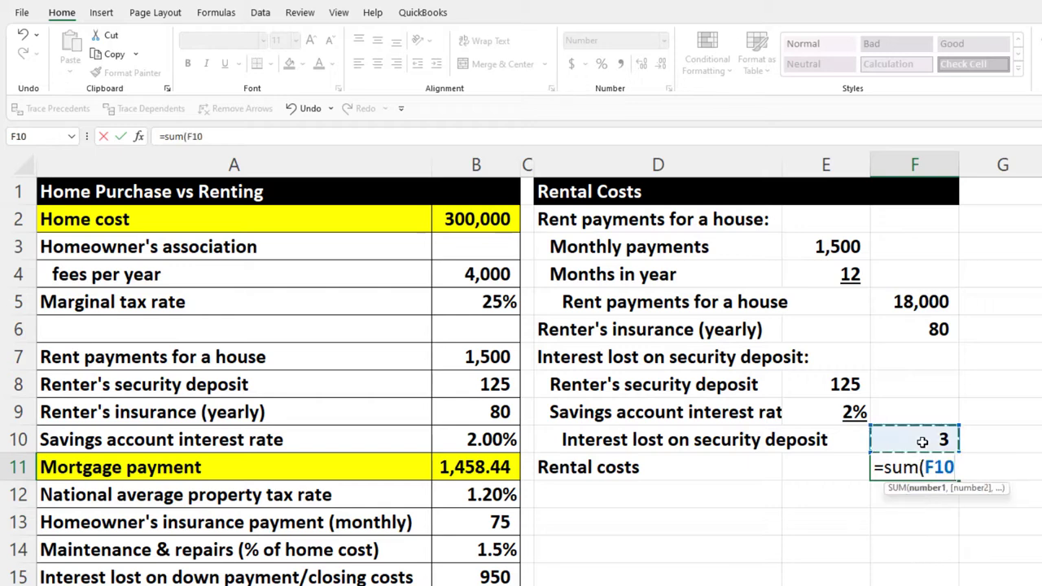
key(shift+Up)
key(shift+Up)
key(shift+Up)
key(shift+Up)
key(shift+Up)
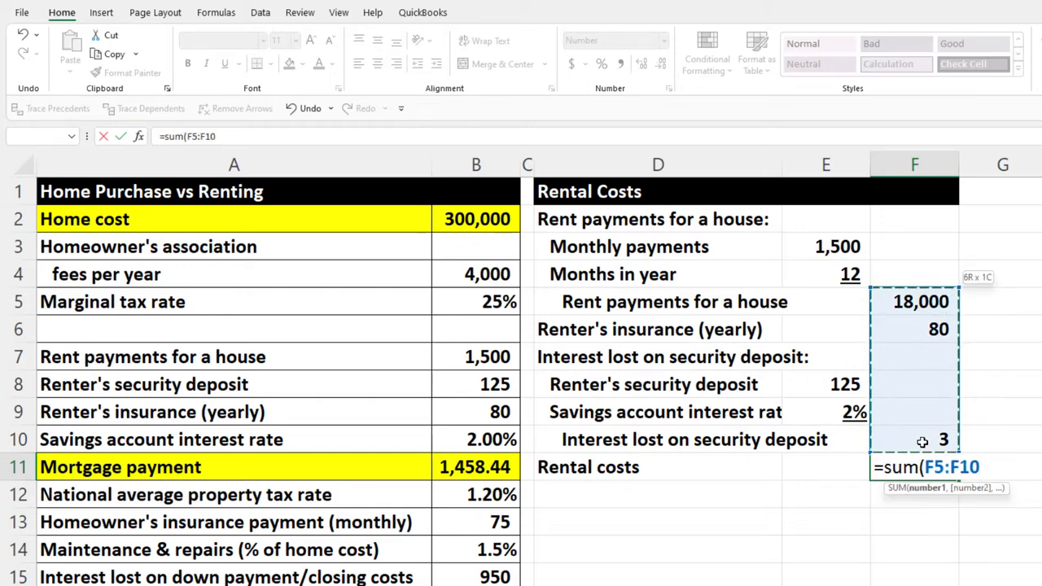
key(Return)
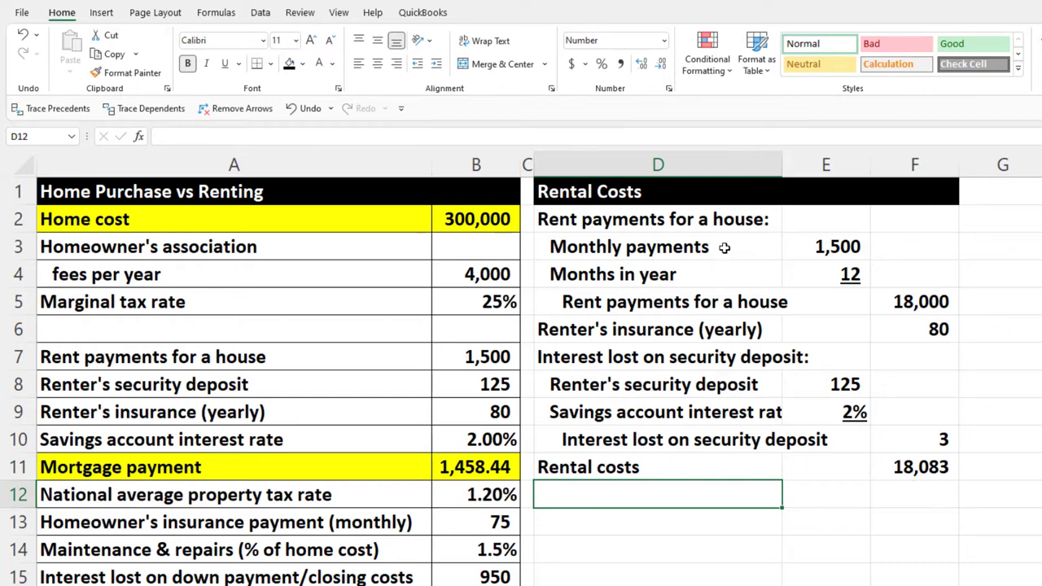
- Fill the Rental Costs range D2:F11 with a custom light turquoise from the standard color palette
drag(609, 218, 875, 458)
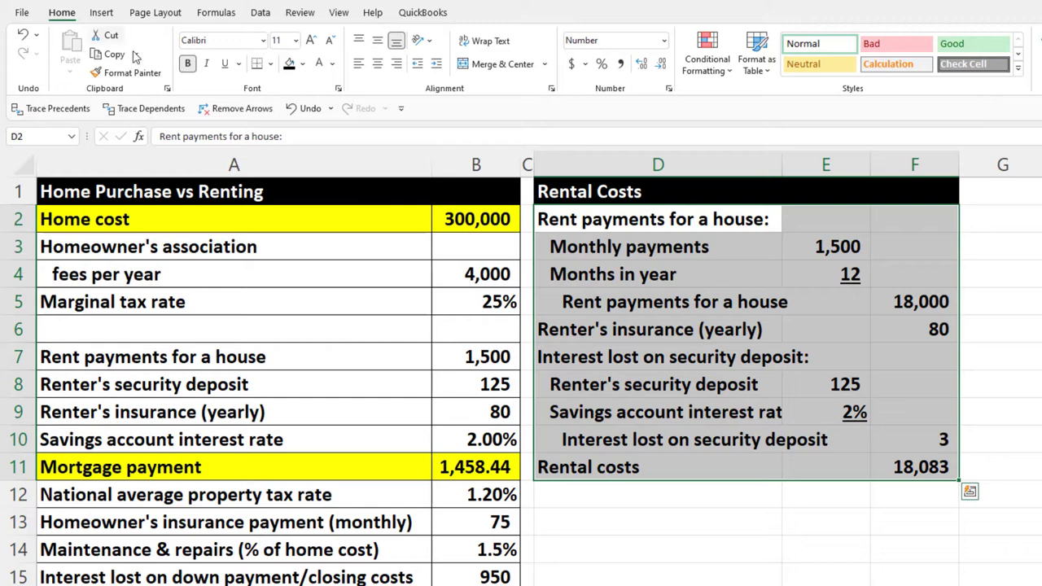
click(302, 63)
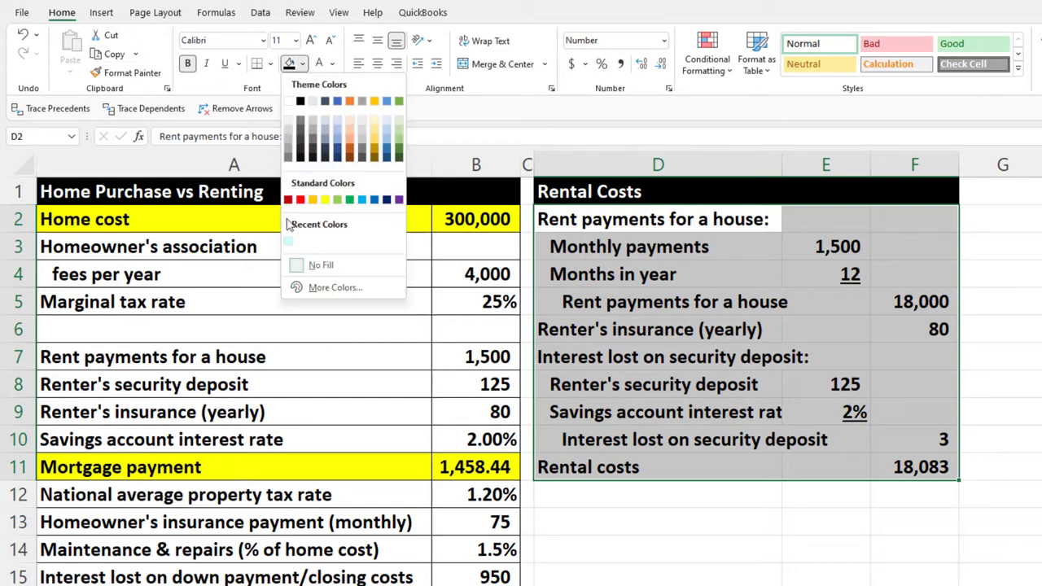
click(324, 287)
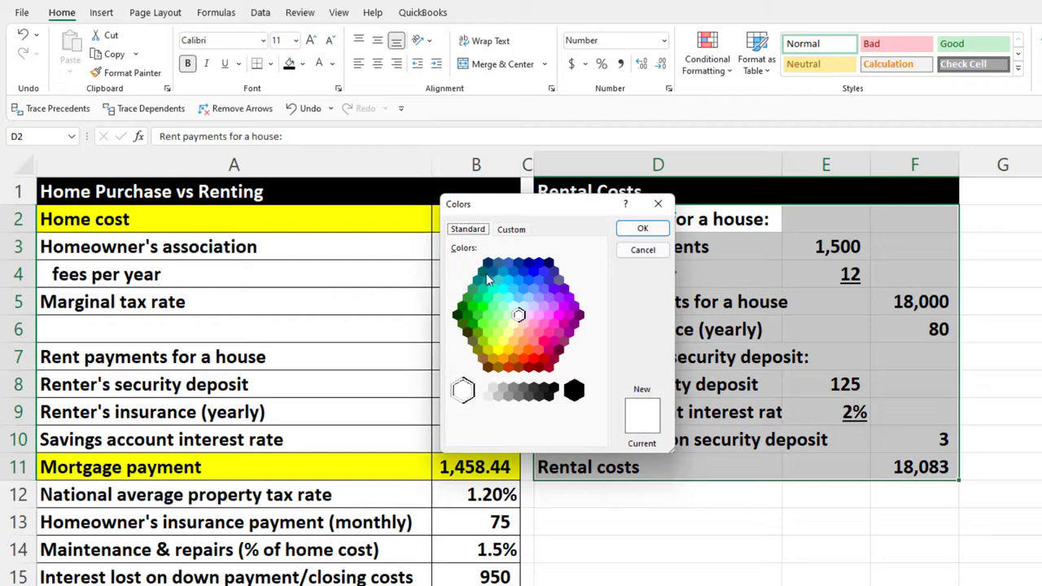
click(513, 307)
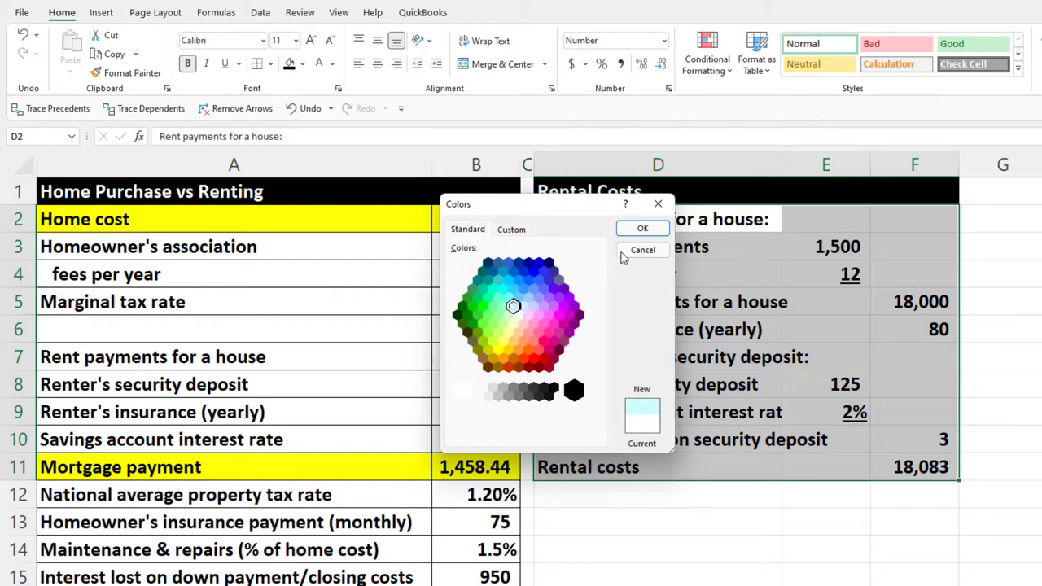
click(641, 228)
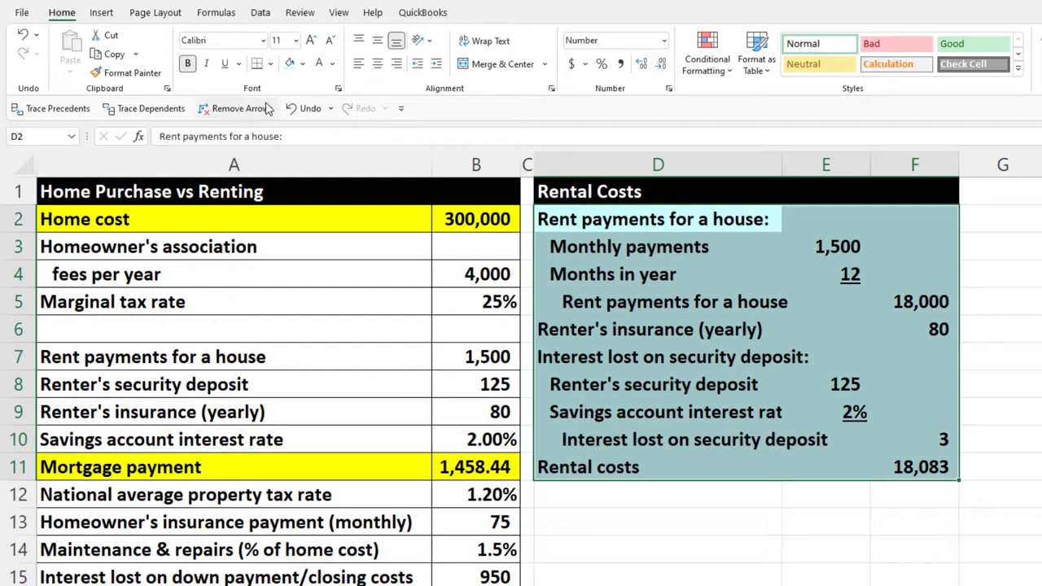
- Apply all borders to D2:F11 and underline the interest lost amount in F10
click(271, 65)
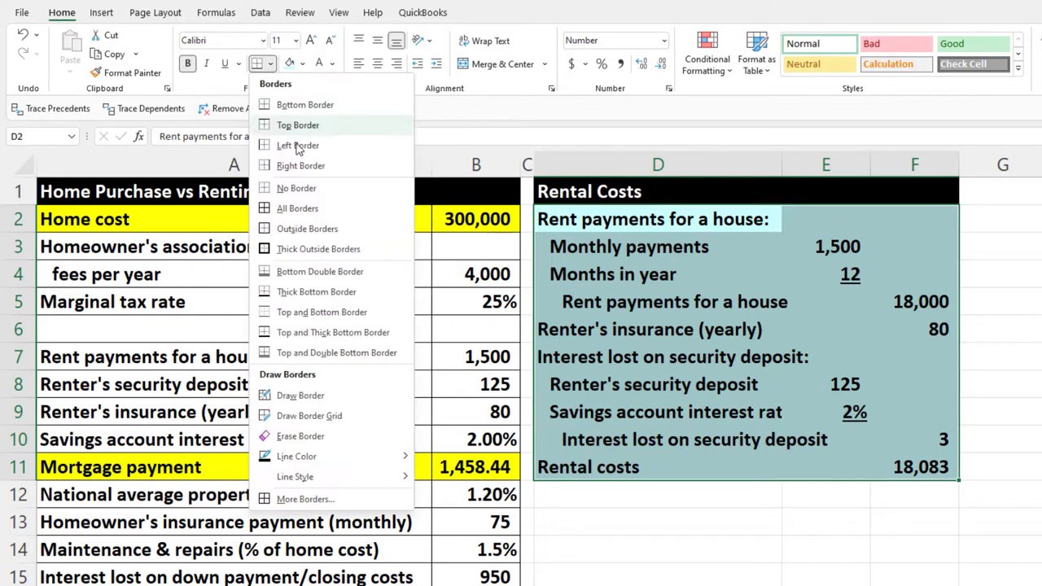
click(300, 208)
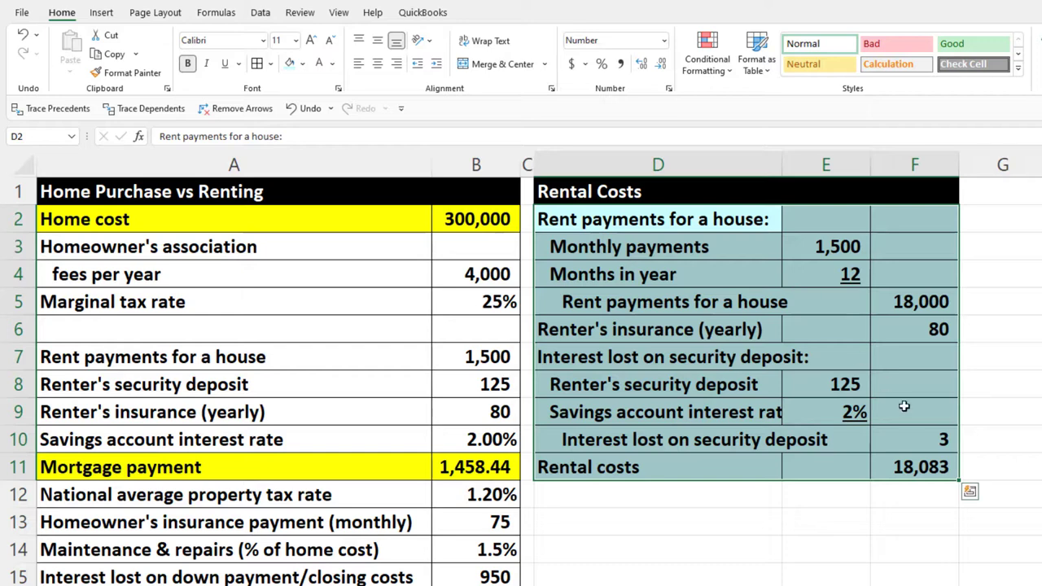
click(918, 429)
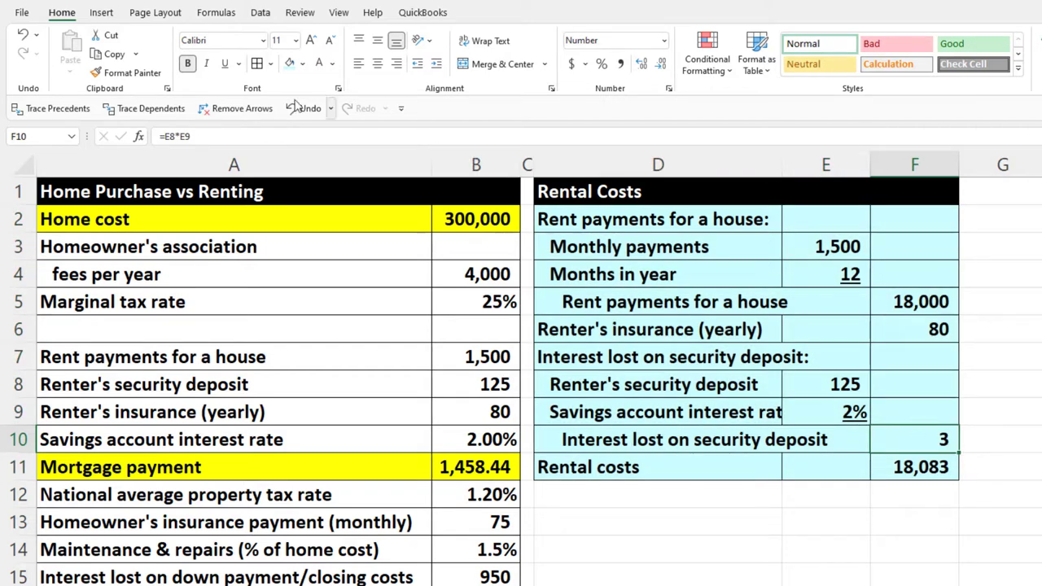
click(229, 66)
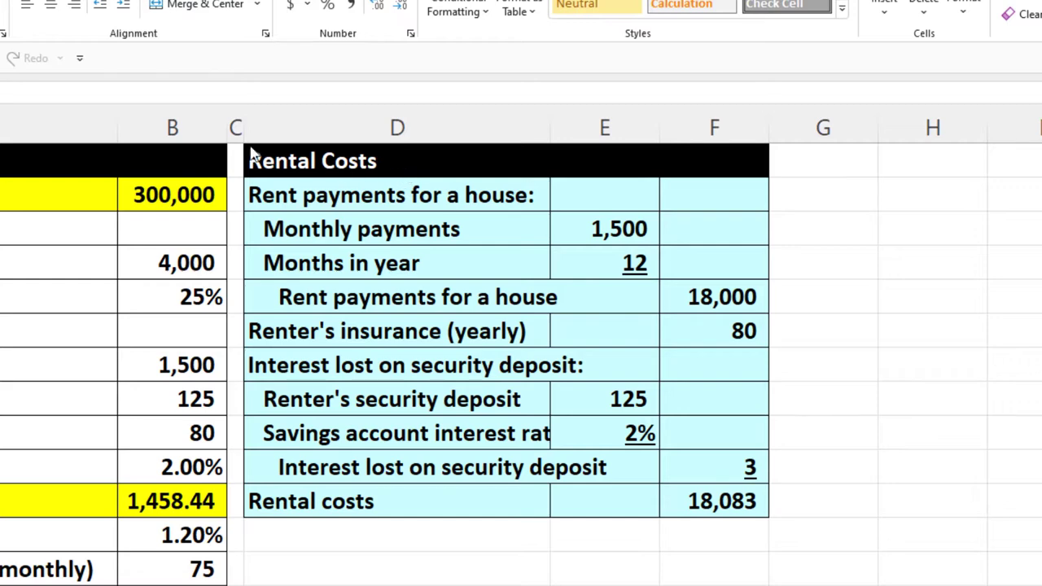
- Copy the formatting and narrow width of column C onto column G with Format Painter
click(235, 122)
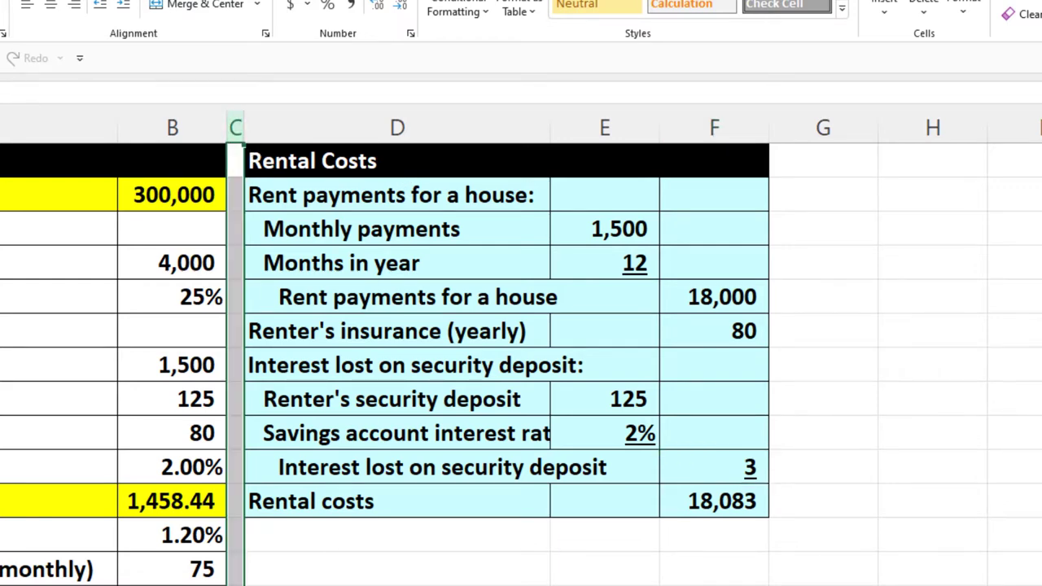
key(alt+h)
key(f)
key(p)
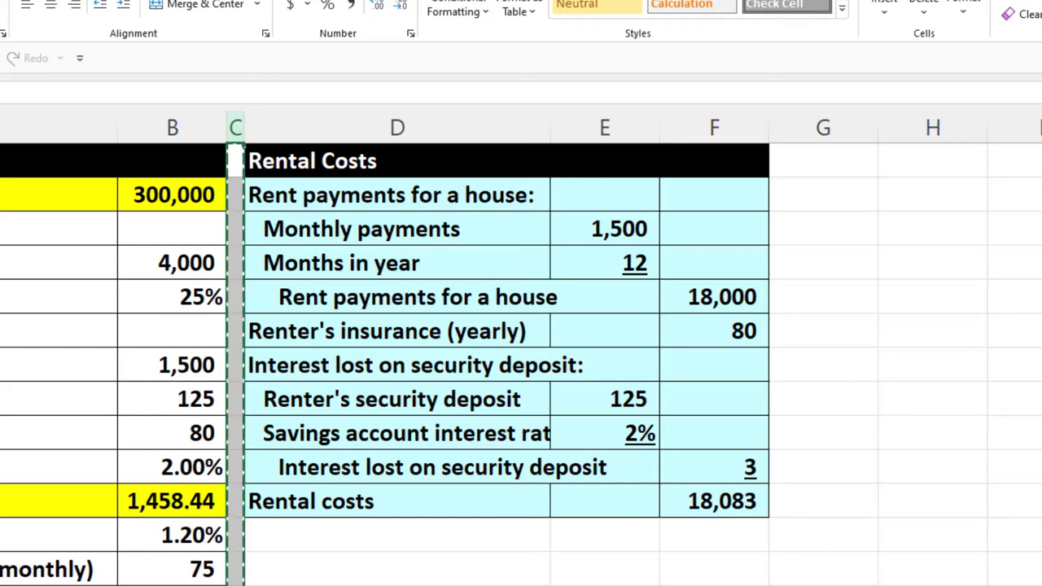
click(818, 133)
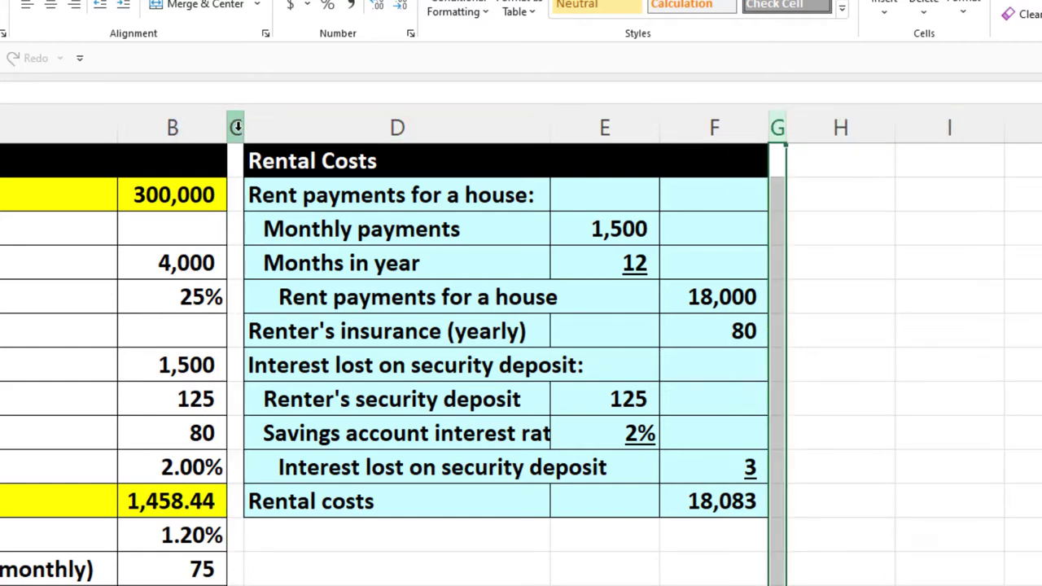
- Hide columns C through F, which contain the Rental Costs section
drag(236, 128, 694, 151)
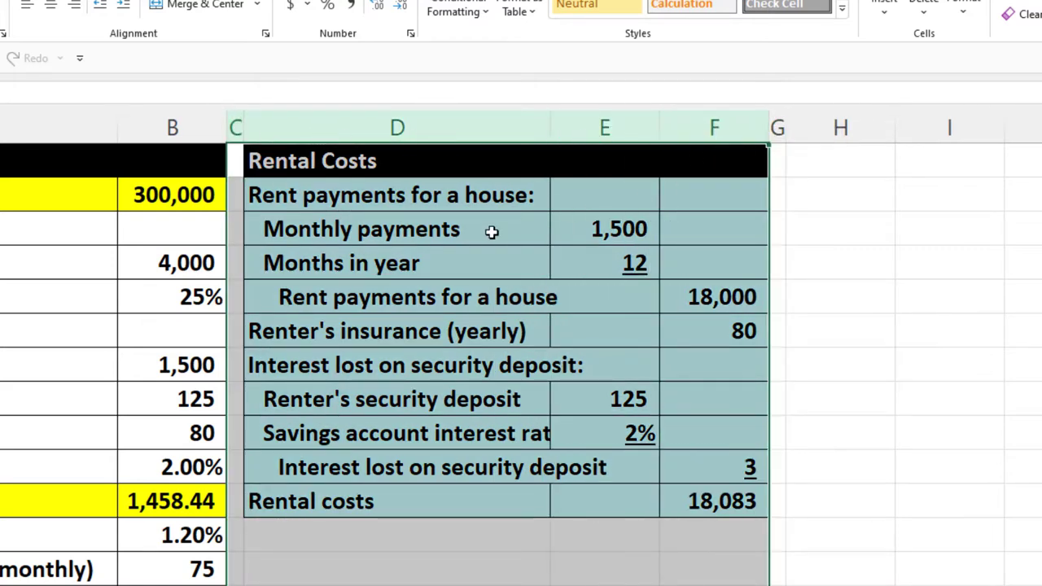
right_click(492, 238)
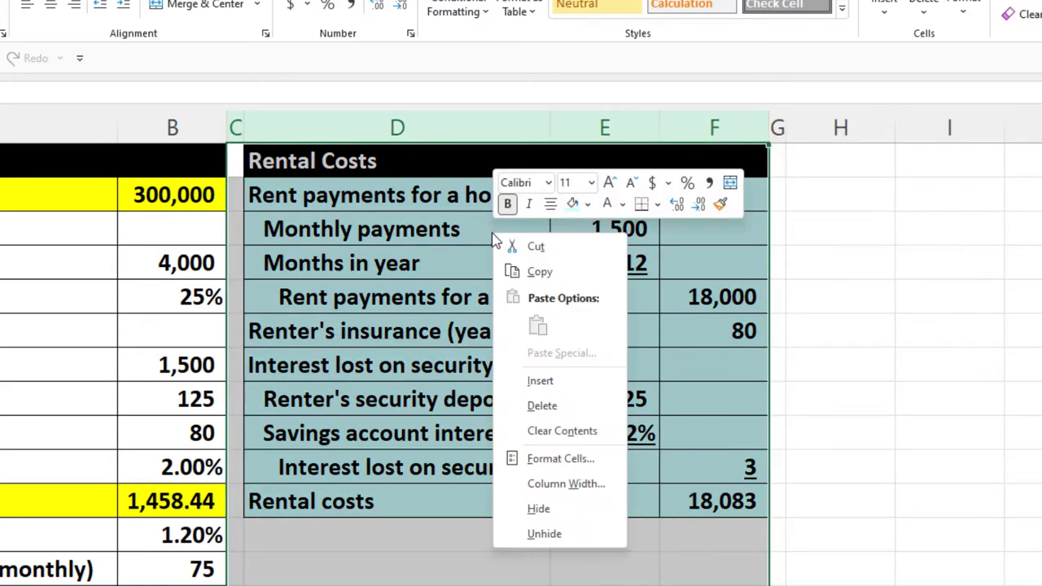
click(538, 509)
click(411, 296)
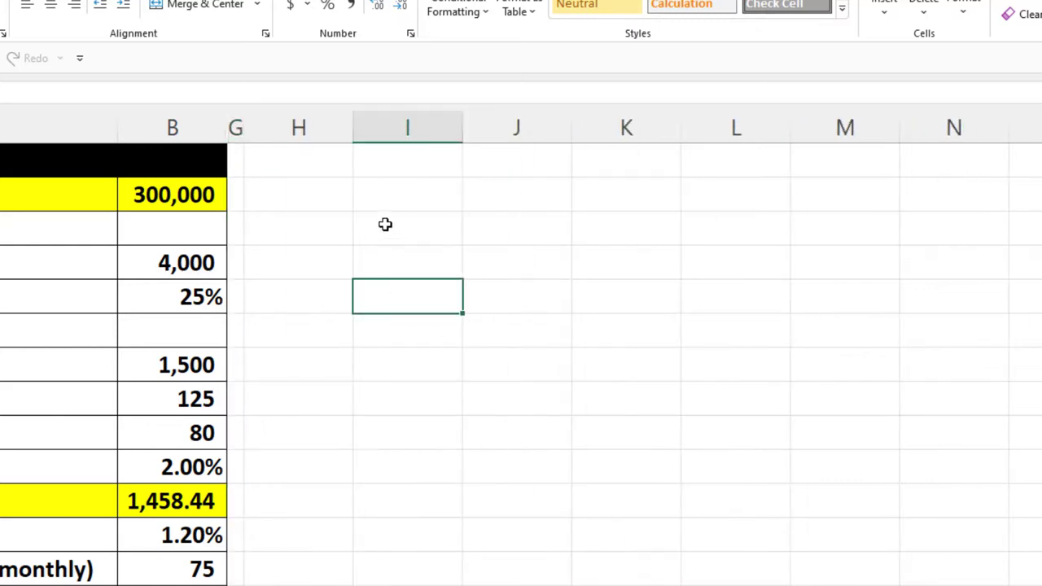
- Enter the heading "Home Purchase Yearly Costs" in H1 and widen column H to roughly the heading's length
click(340, 158)
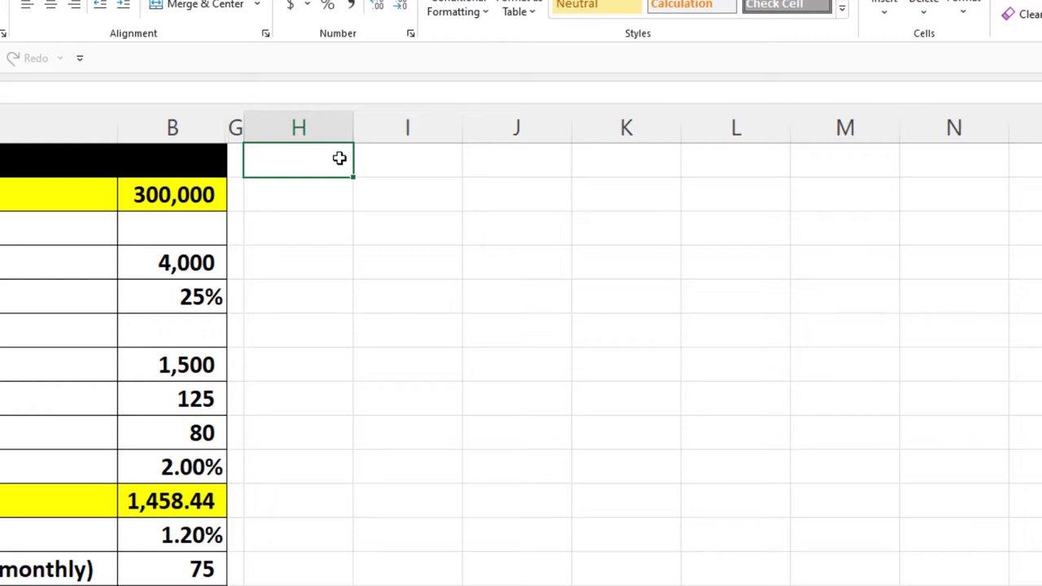
text(B)
key(BackSpace)
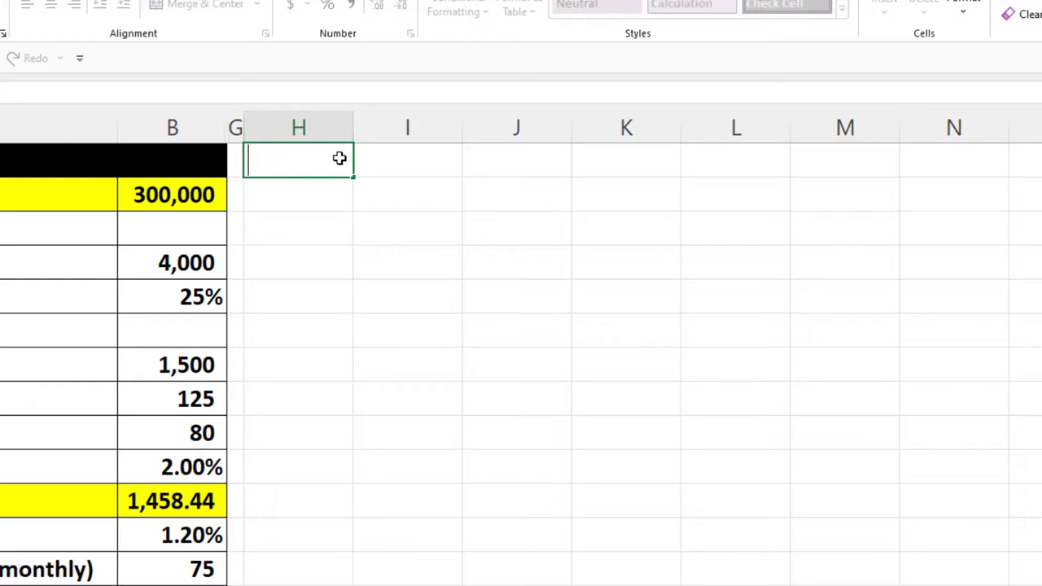
text(Buyi)
key(BackSpace)
key(BackSpace)
key(BackSpace)
key(BackSpace)
text(O)
key(BackSpace)
text(Home )
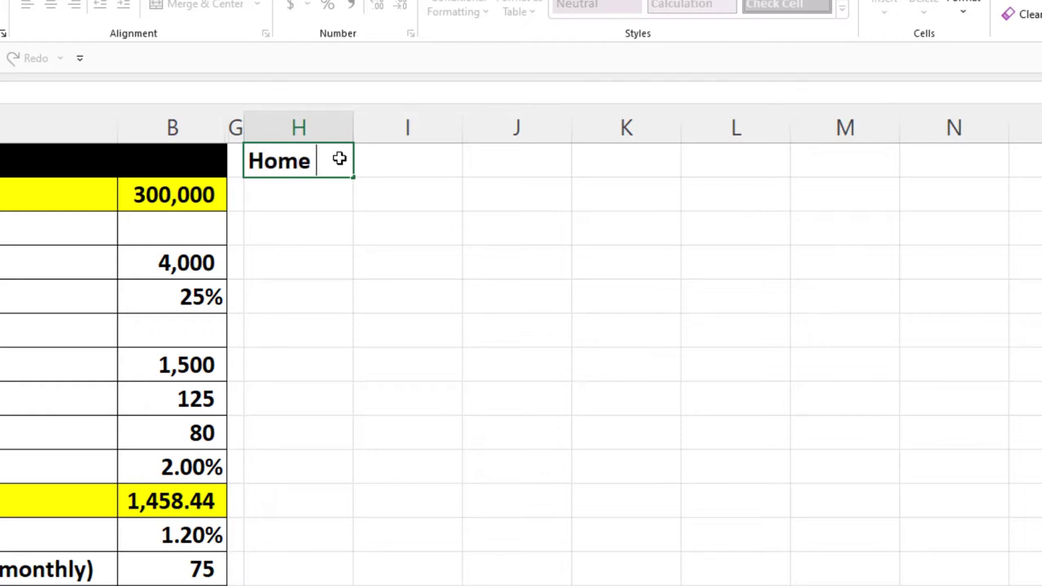
text(Purc)
key(BackSpace)
key(BackSpace)
key(BackSpace)
text(orchase Yearl )
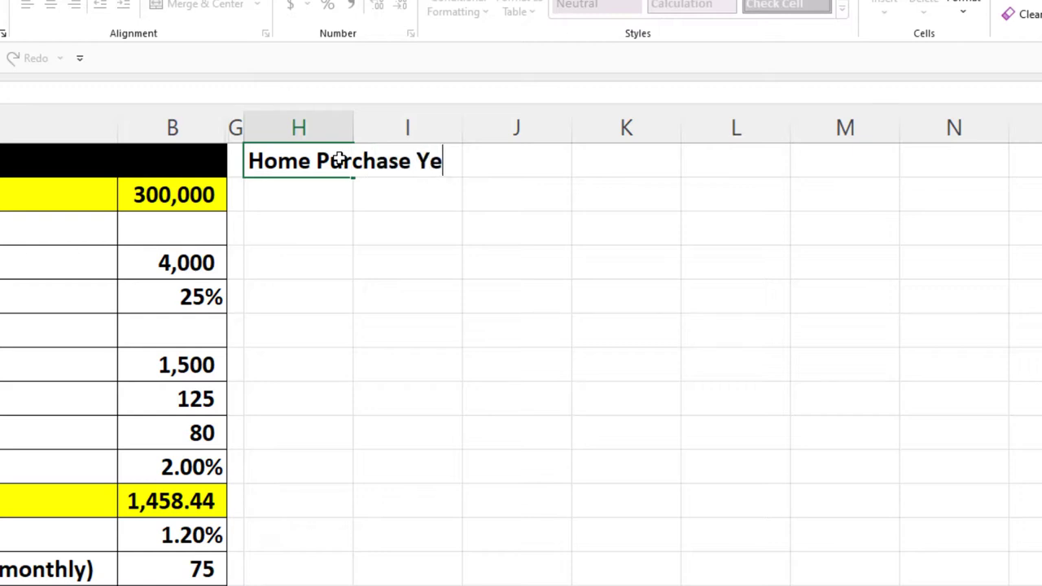
text(y Costs)
key(Return)
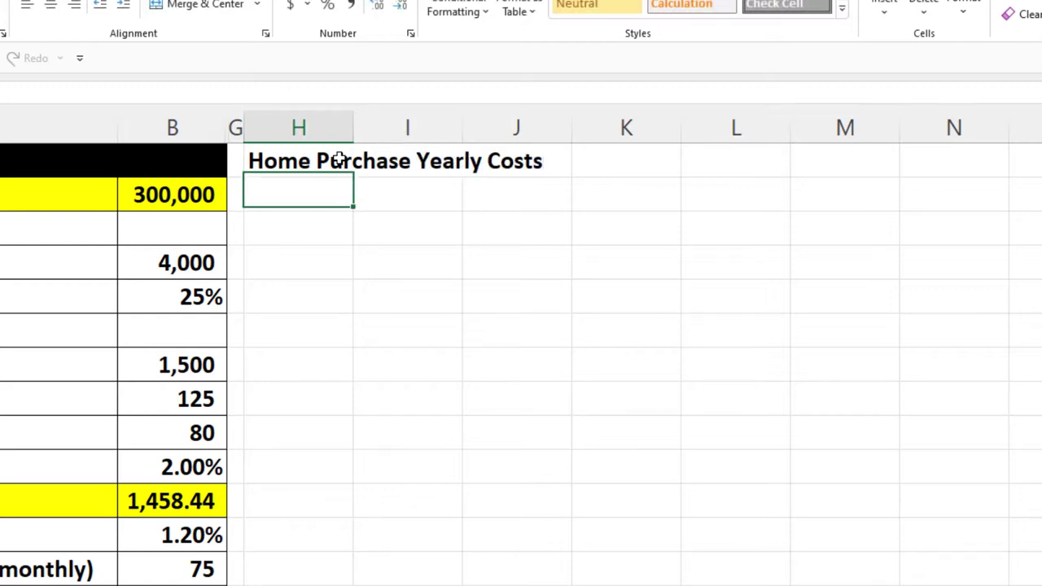
drag(353, 122, 537, 121)
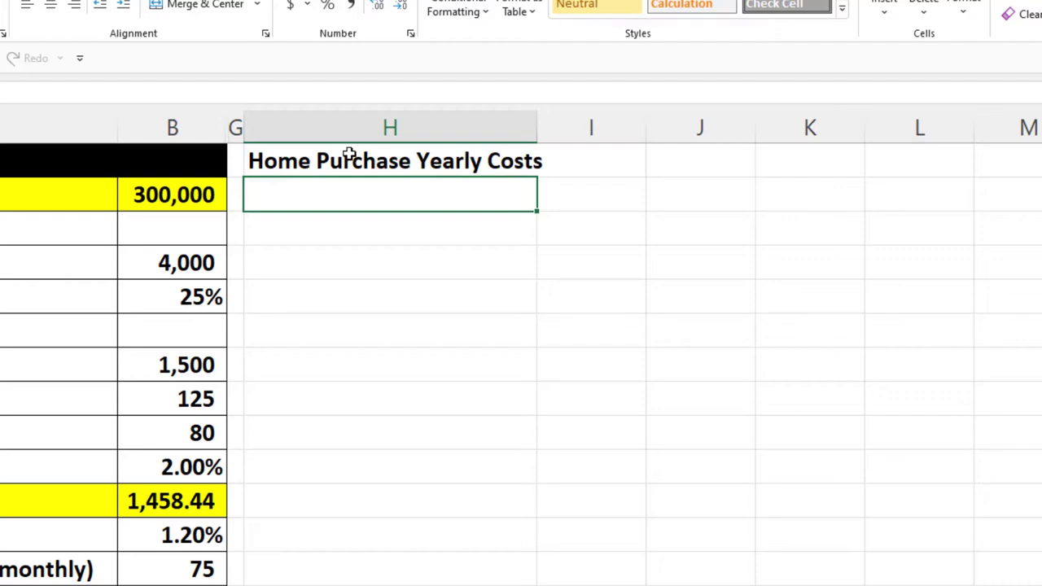
- Fill the heading range H1:J1 with black
drag(350, 155, 661, 165)
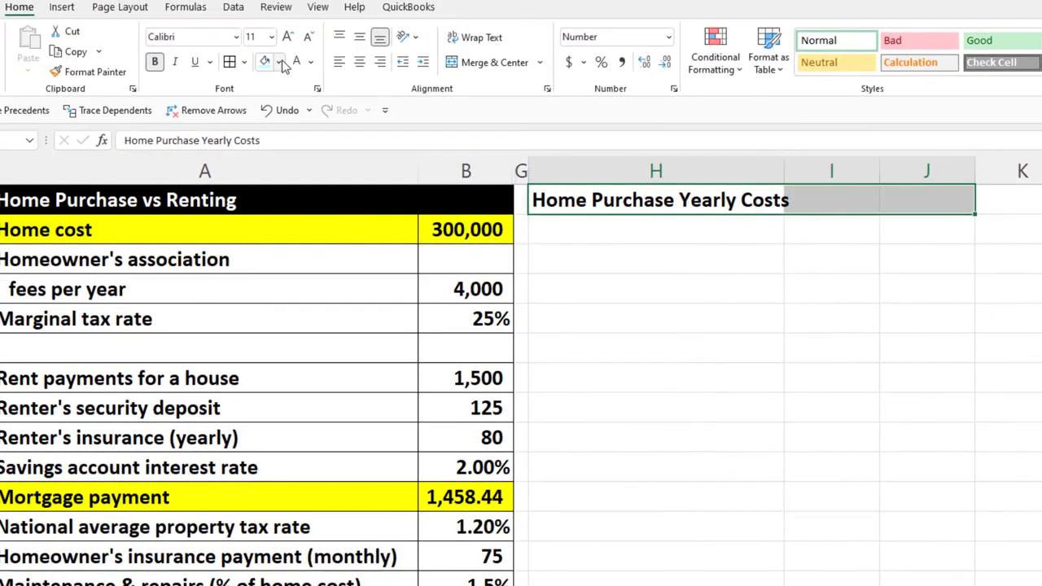
click(278, 62)
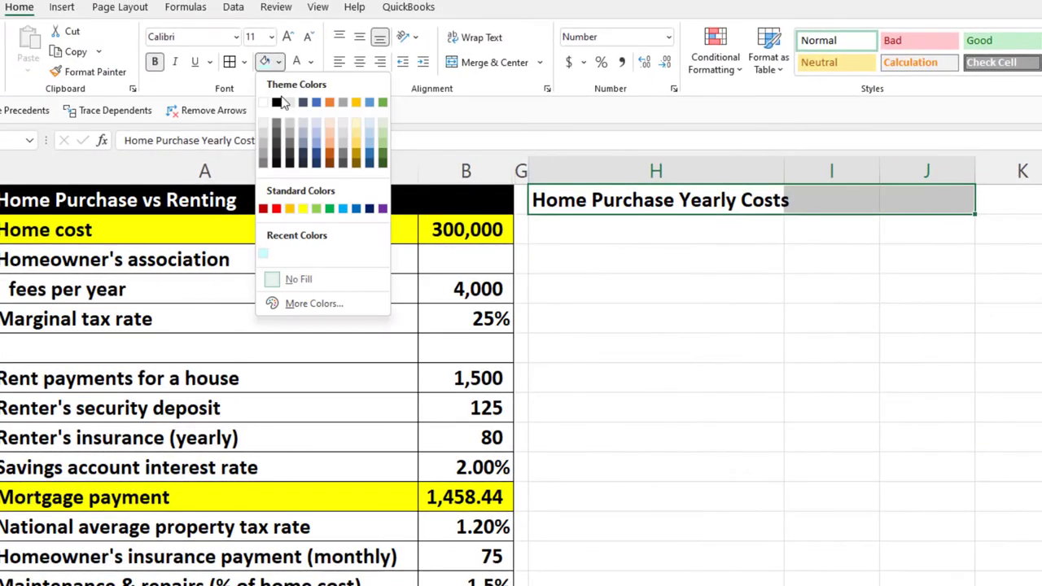
click(276, 103)
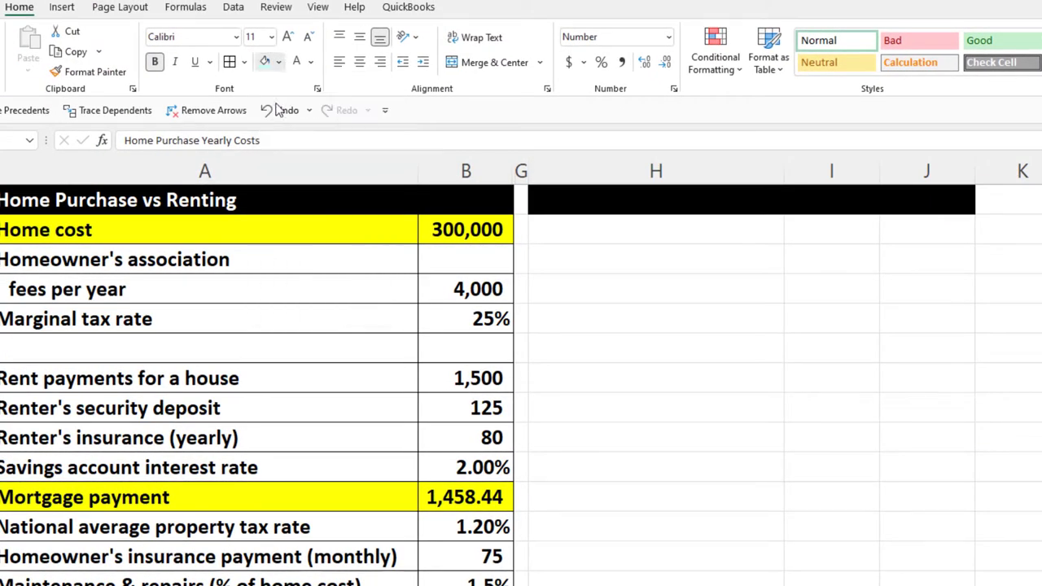
- Make the heading text in H1:J1 white and enter the subheading "Annual mortgage payments:" in H2
click(296, 65)
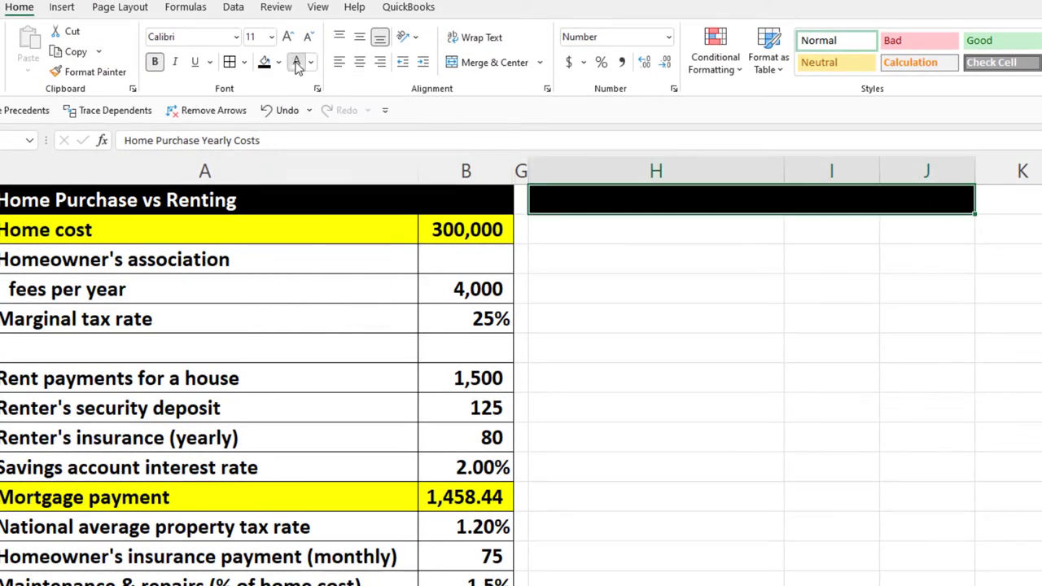
click(602, 232)
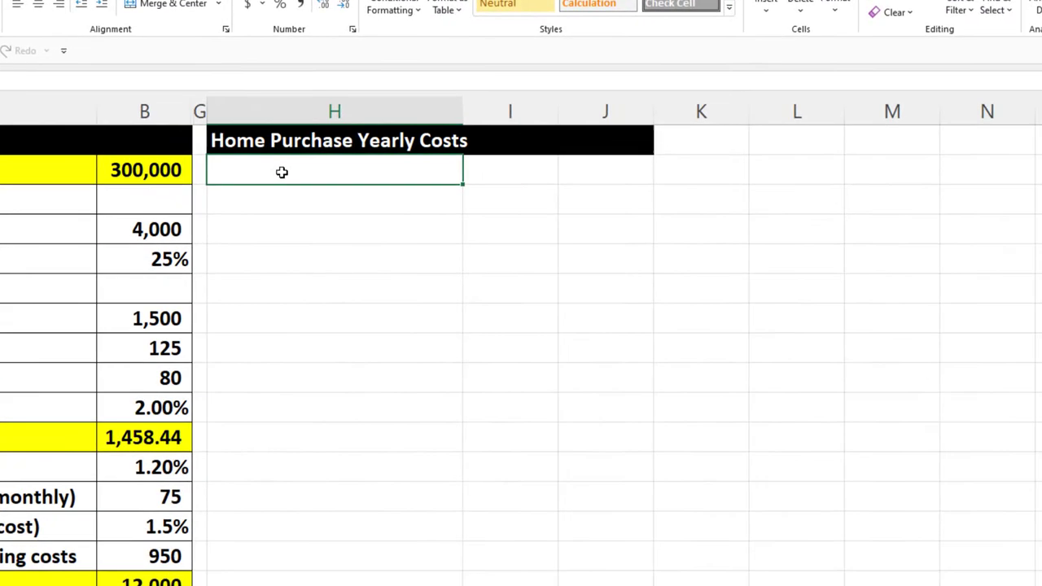
text(A)
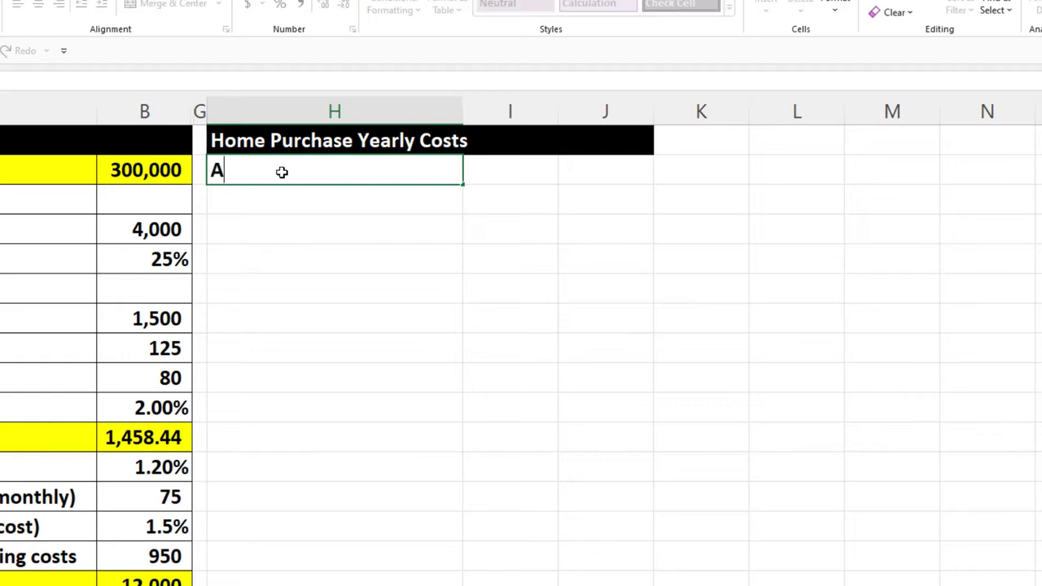
text(nnual mo)
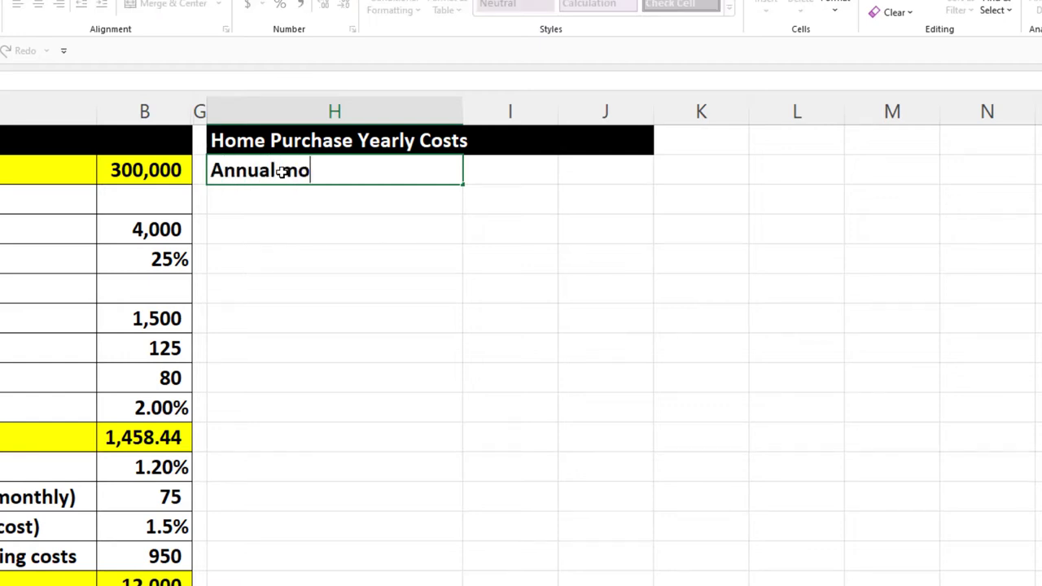
text(rtgage payments:)
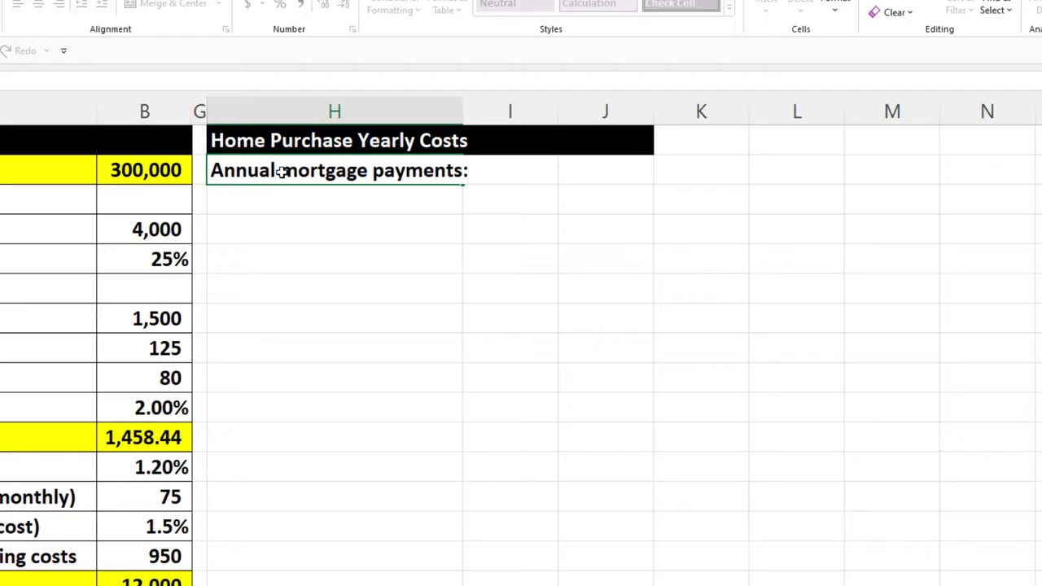
key(Return)
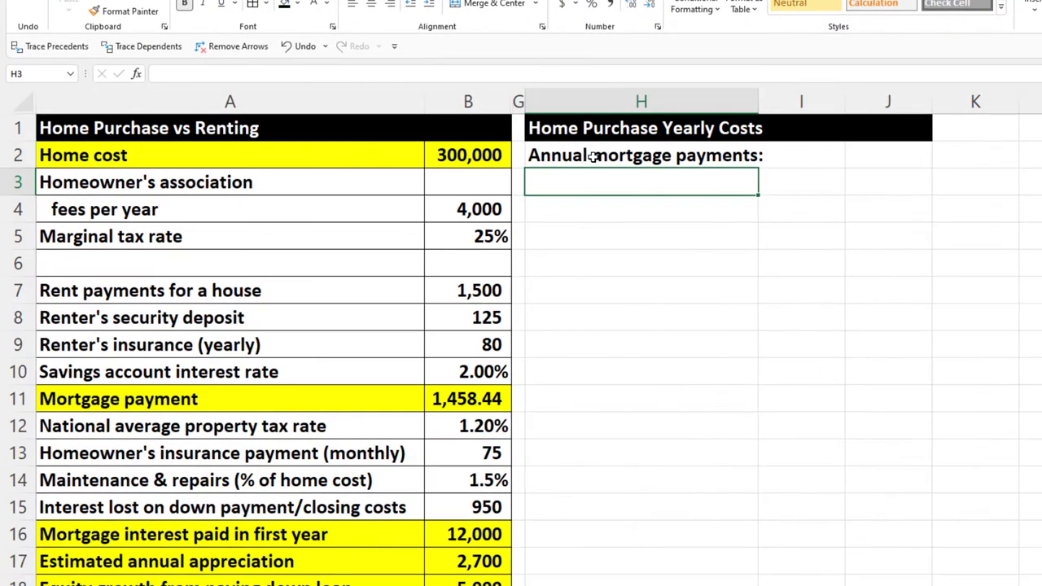
- Link H3 to the Mortgage payment label with the formula =A11
click(464, 150)
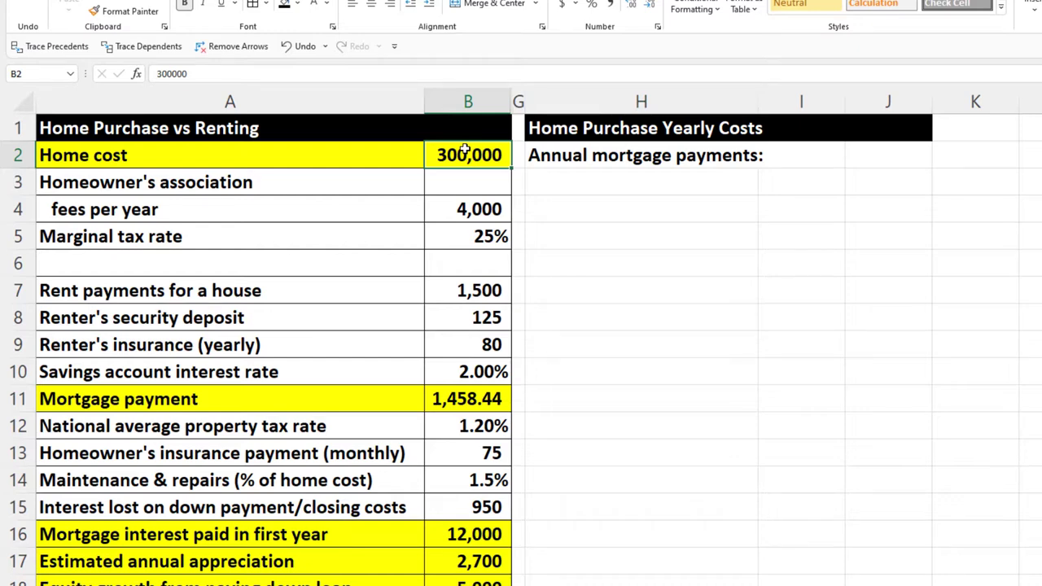
key(Down)
key(Right)
key(Right)
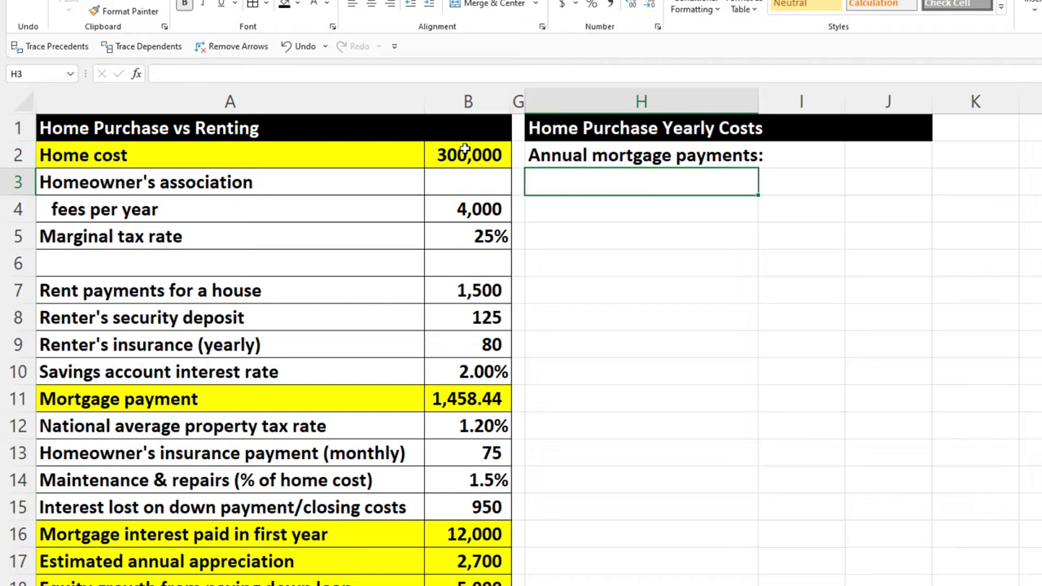
text(=)
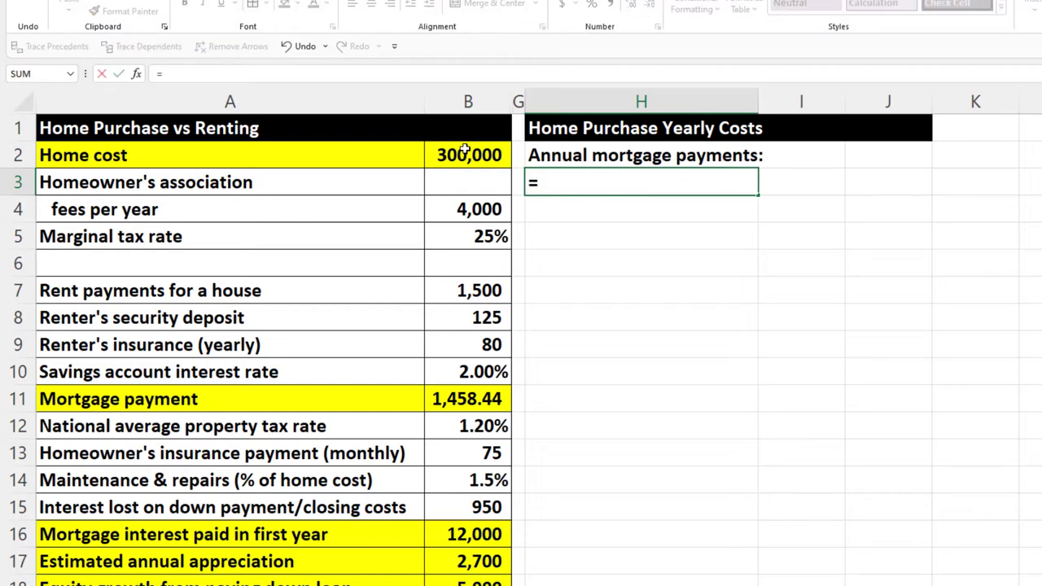
key(Down)
key(Down)
key(Down)
key(Down)
key(Down)
key(Down)
key(Down)
key(Down)
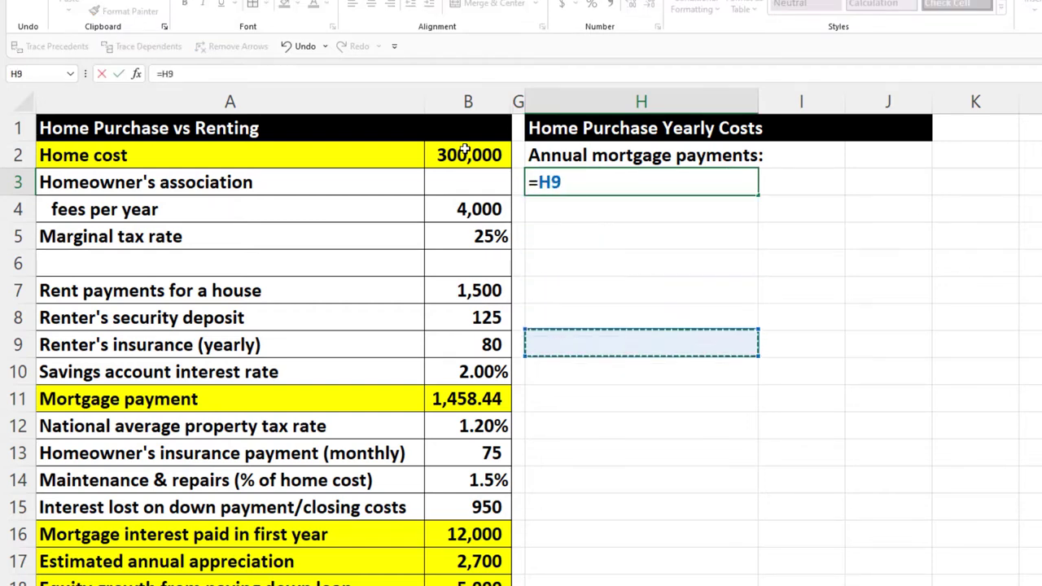
key(Left)
key(Left)
key(Left)
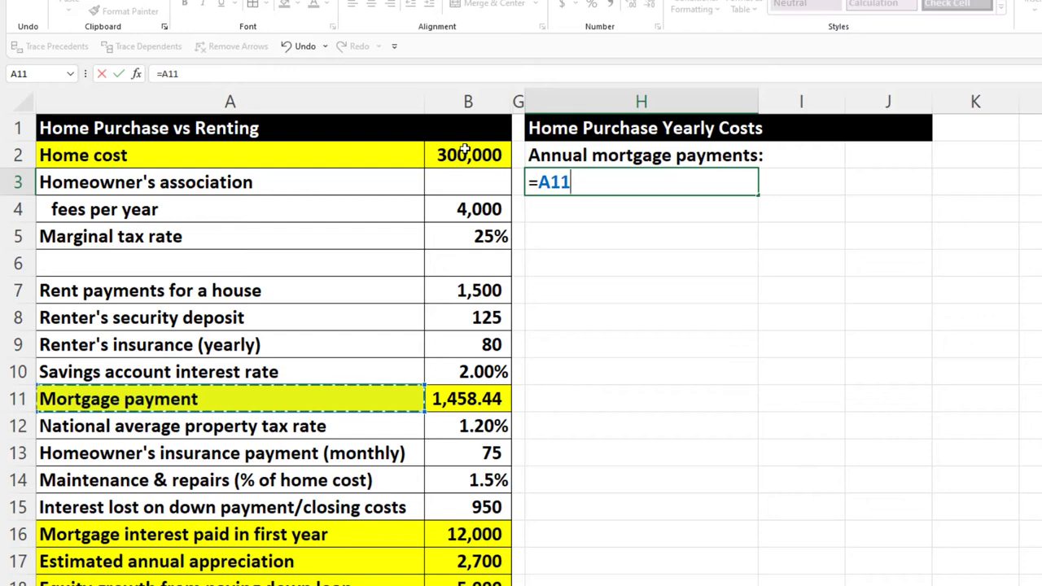
key(Tab)
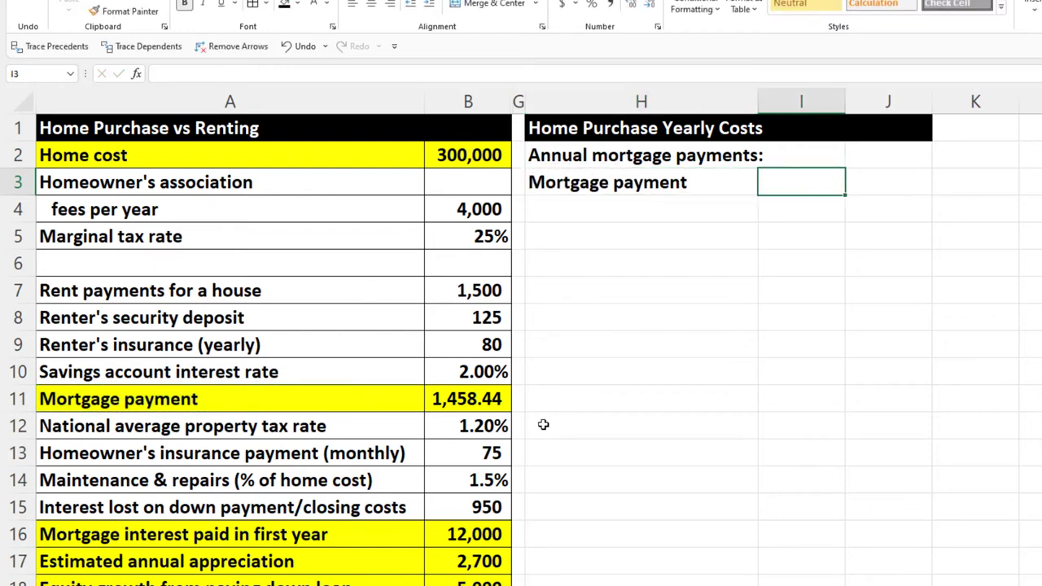
- Link I3 to the mortgage payment amount in B11
text(=)
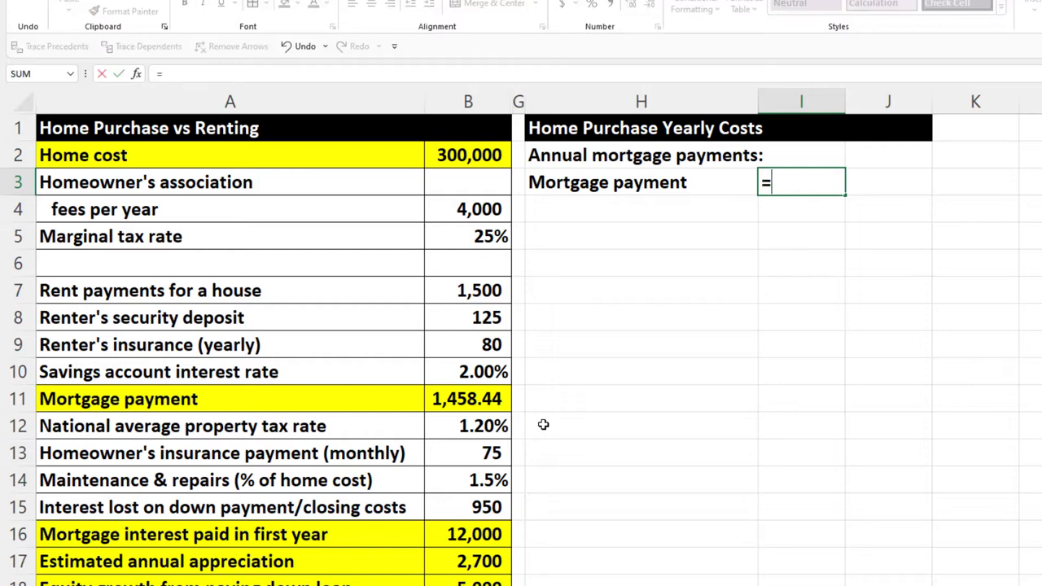
key(Down)
key(Down)
key(Down)
key(Down)
key(Down)
key(Down)
key(Down)
key(Left)
key(Left)
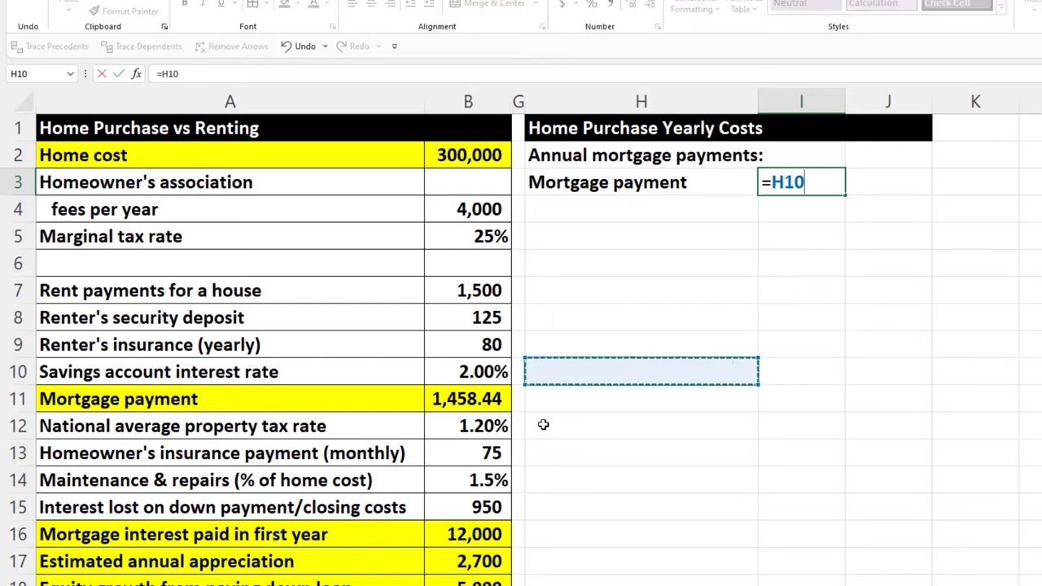
key(Down)
key(Return)
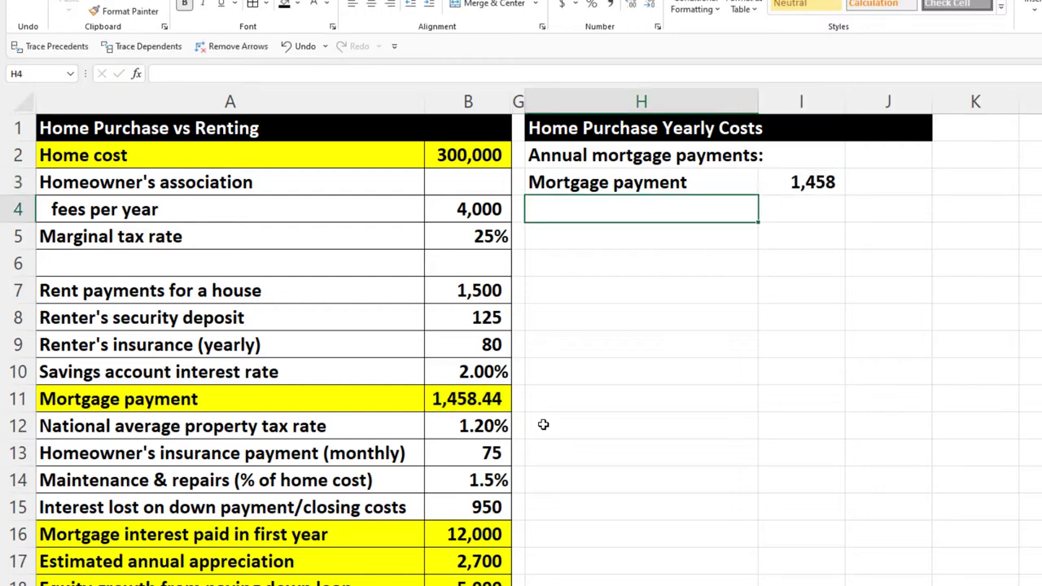
- Enter the label "Month in a year" in H4, below the mortgage payment label
click(493, 402)
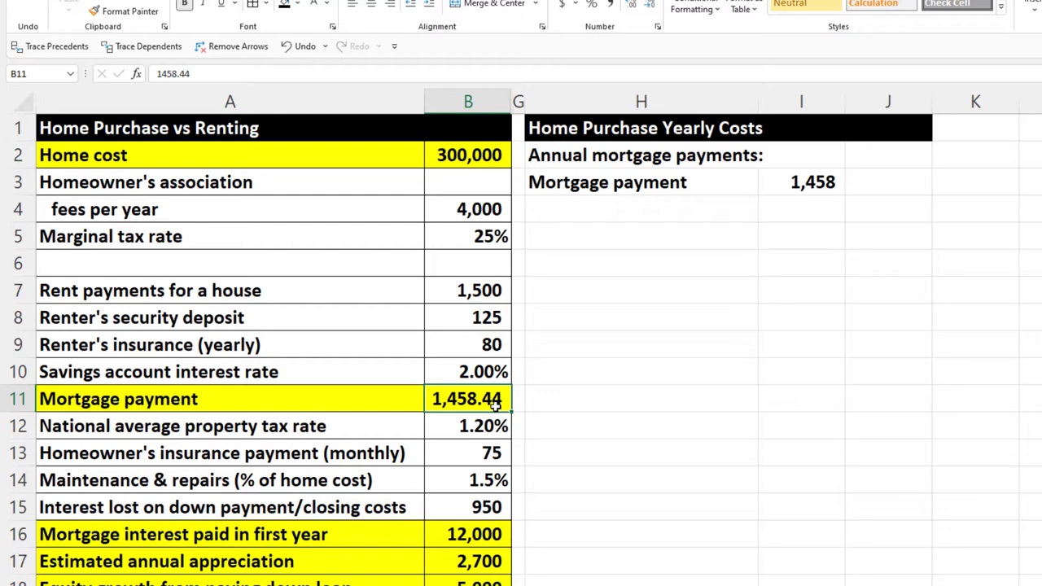
key(Right)
key(Up)
key(Up)
key(Up)
key(Up)
key(Up)
key(Up)
key(Up)
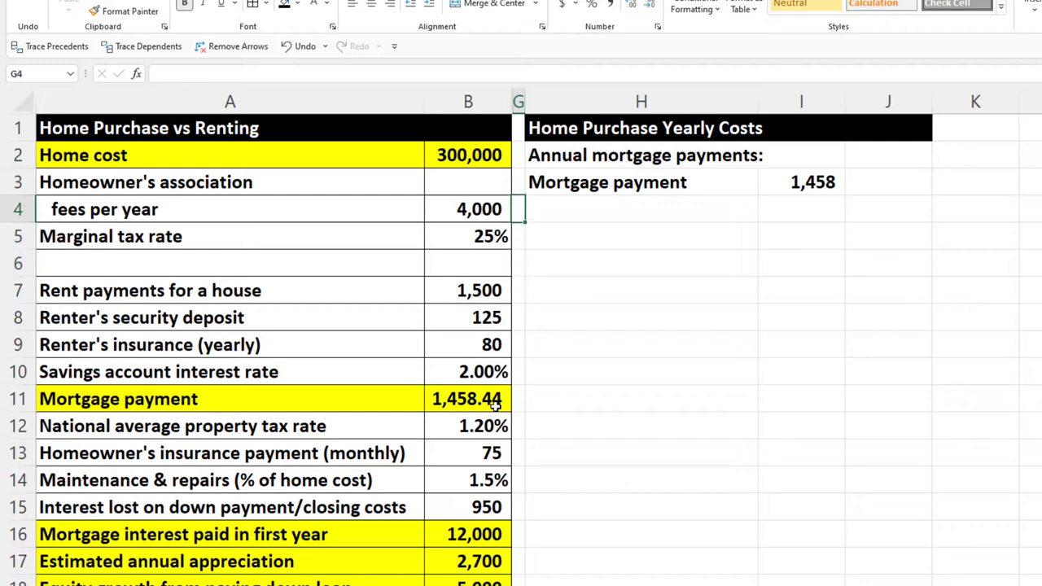
key(Right)
text(Month )
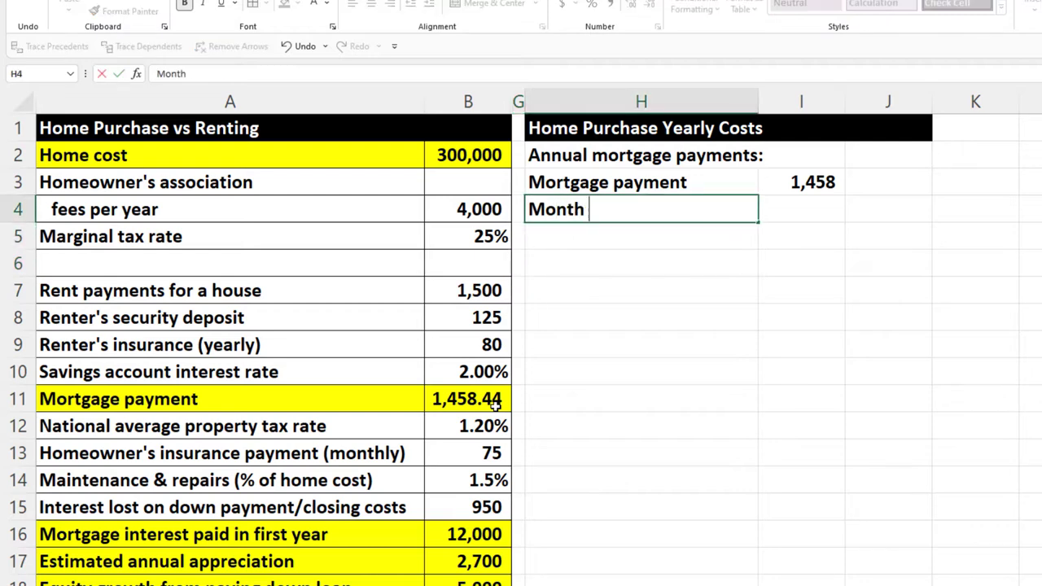
text(in a year)
key(Tab)
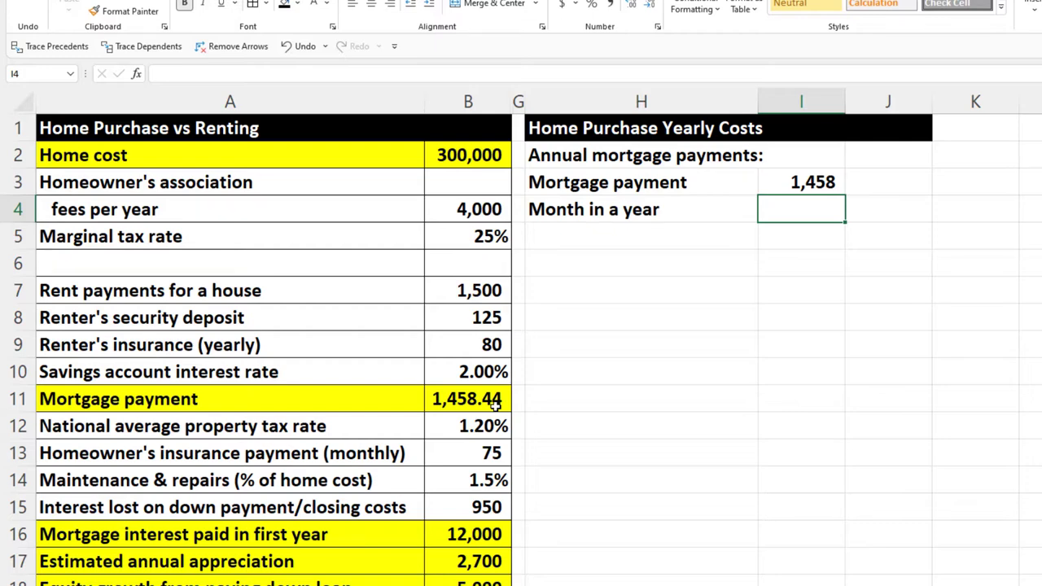
- Enter 12 in I4 as the number of months and underline it
text(12)
key(Return)
key(Up)
key(Right)
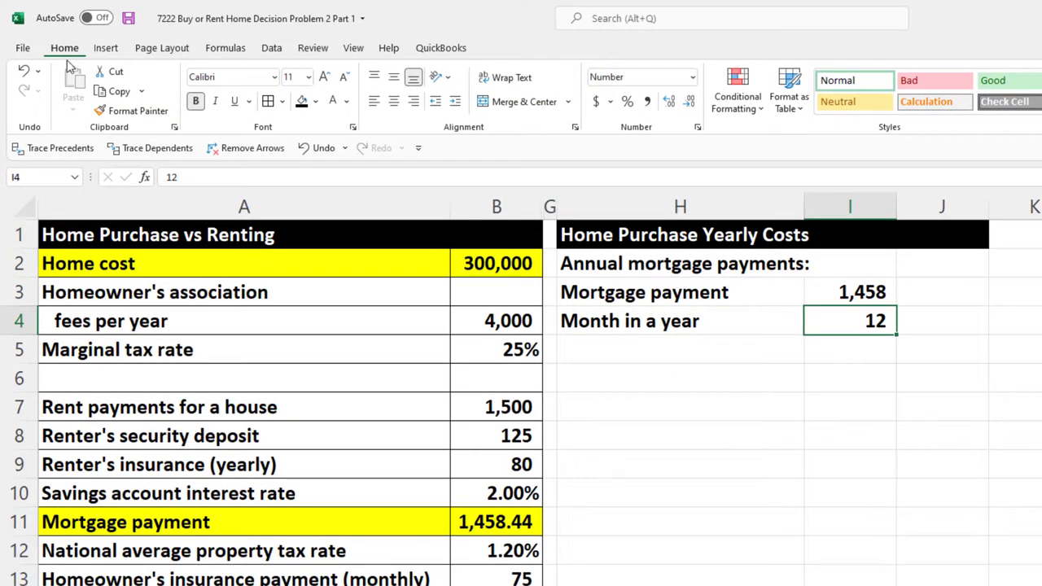
click(232, 102)
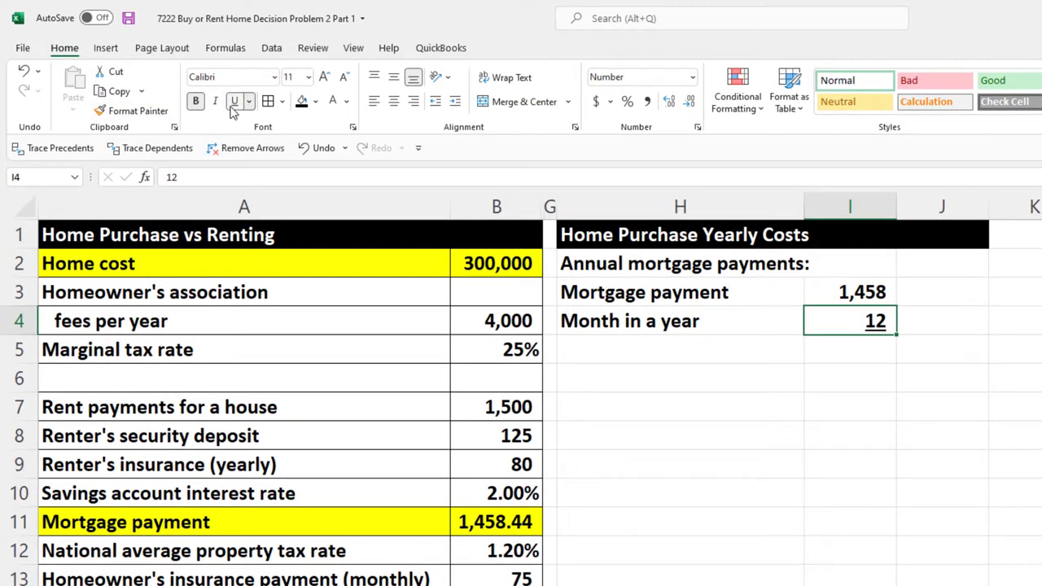
- Copy the "Annual mortgage payments:" label from H2 to H5 and remove its trailing colon
key(Down)
key(Left)
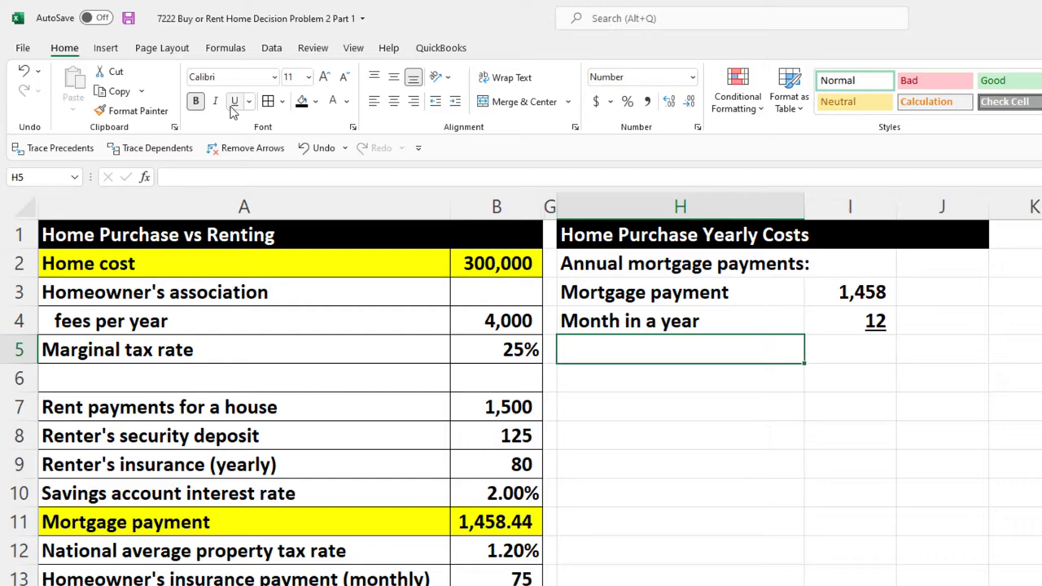
click(655, 265)
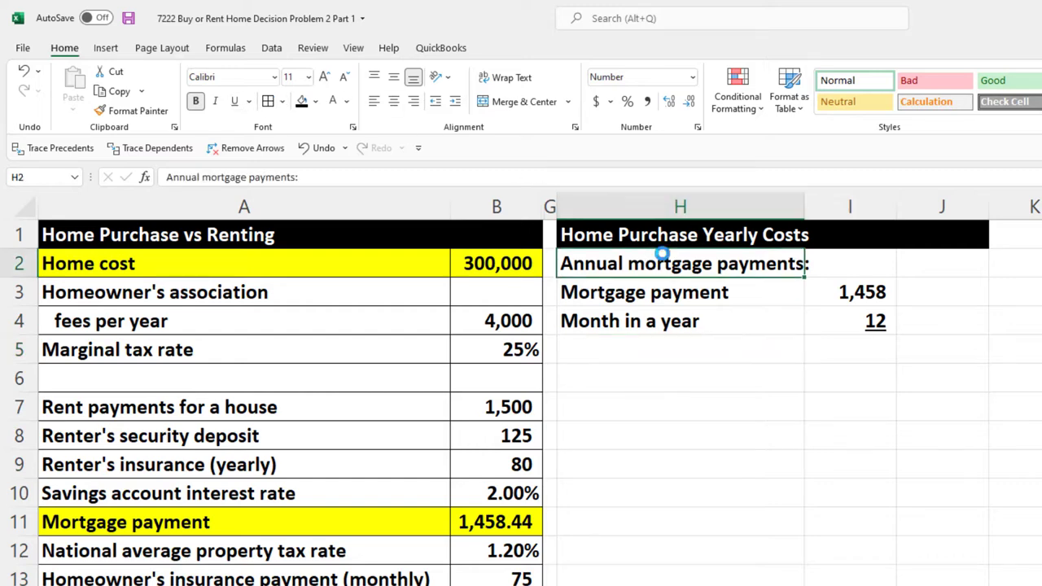
key(ctrl+c)
click(726, 351)
key(ctrl+v)
double_click(766, 349)
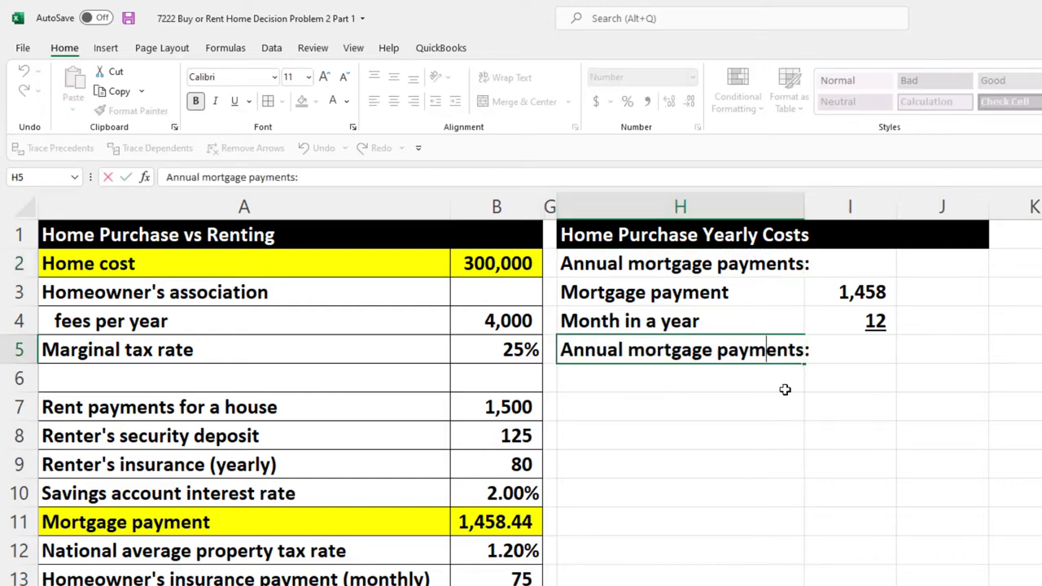
key(Right)
key(Right)
key(Right)
key(Right)
key(BackSpace)
key(Return)
- Indent the labels in H3:H5 by one level, and indent H5 by one further level
drag(741, 298, 761, 345)
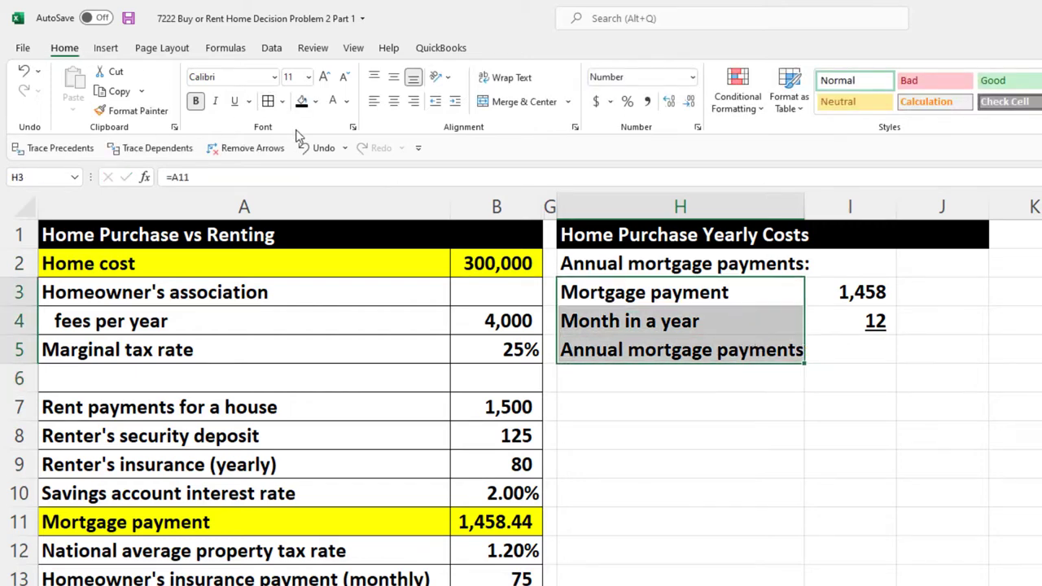
click(455, 101)
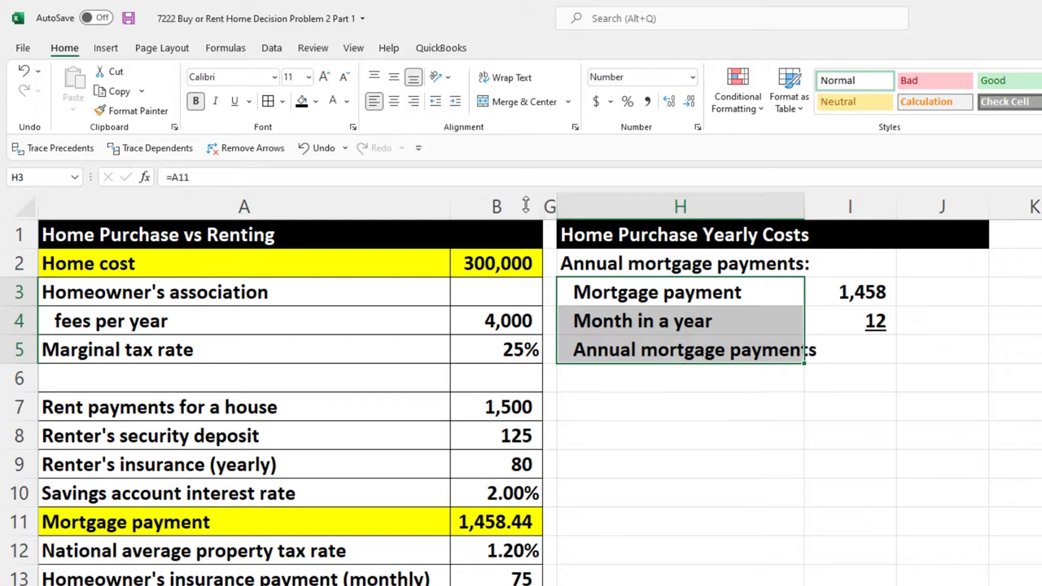
click(612, 343)
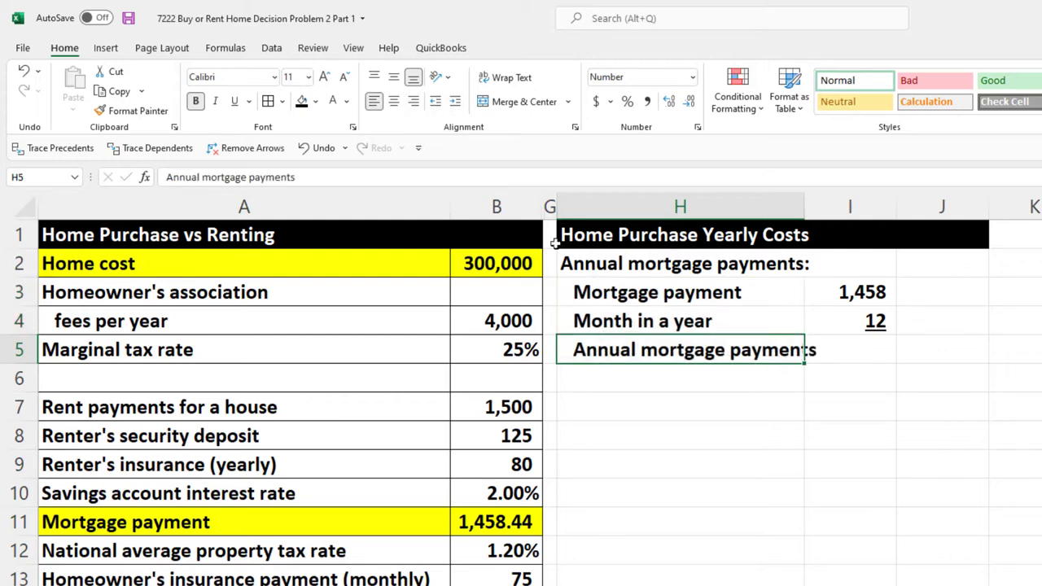
click(455, 101)
key(Right)
key(Right)
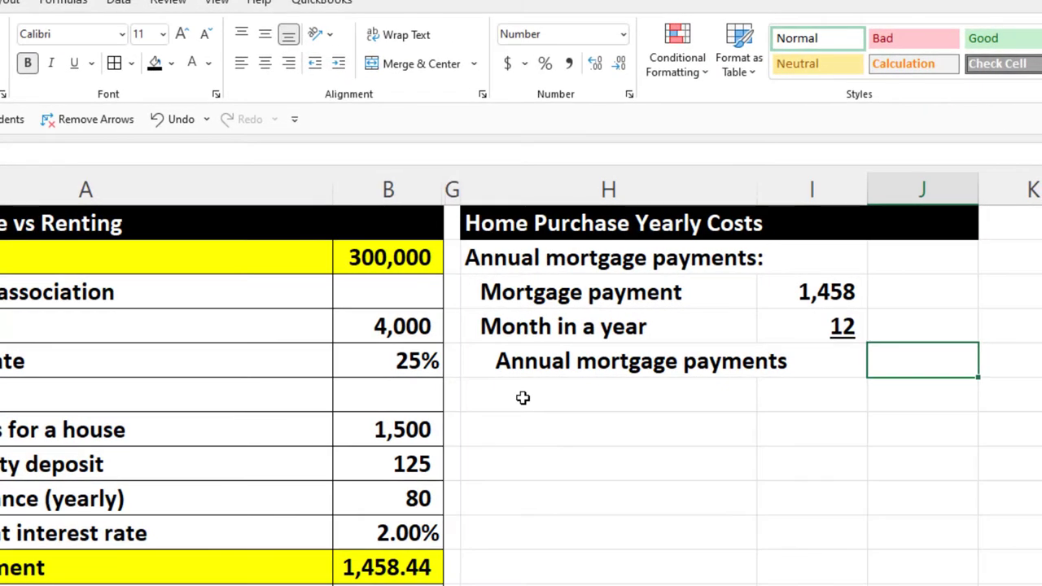
- Calculate the annual mortgage payments in J5 by multiplying I3 by I4
text(=)
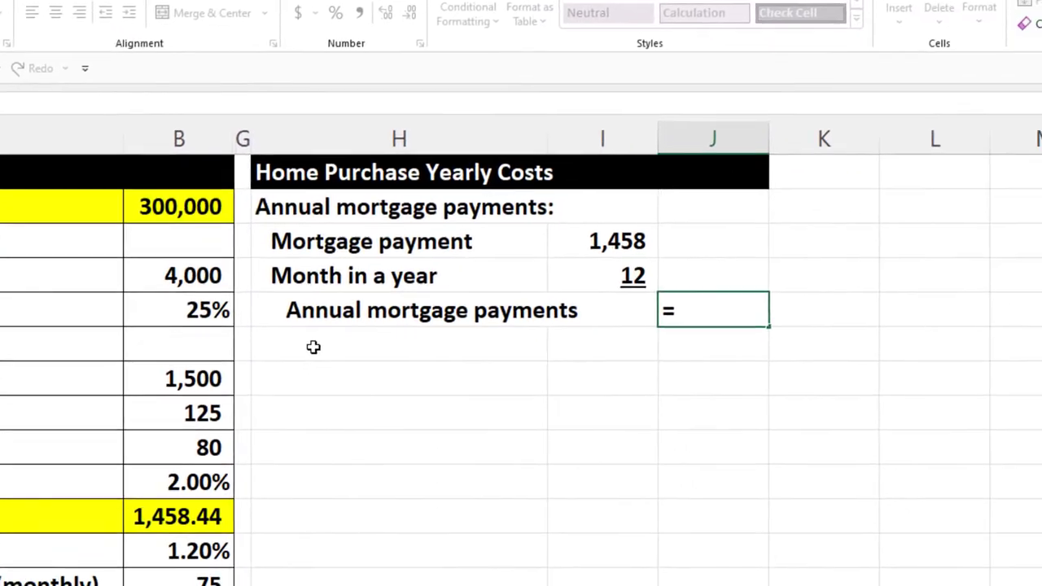
key(Left)
key(Up)
key(Up)
text(*)
key(Left)
key(Up)
key(Return)
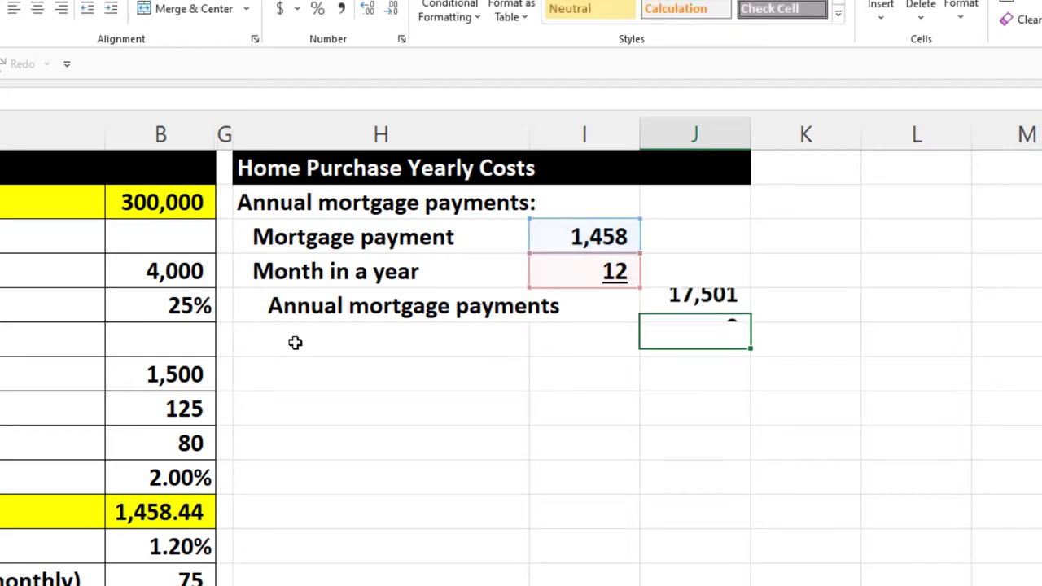
- Enter the subheading "Property taxes:" in H6
key(Left)
key(Left)
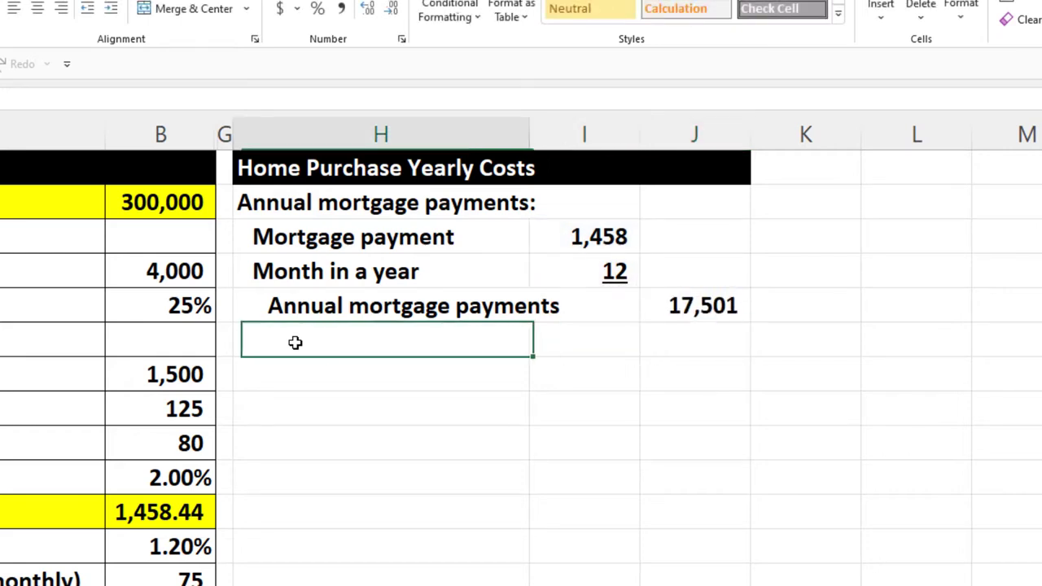
text(Proper)
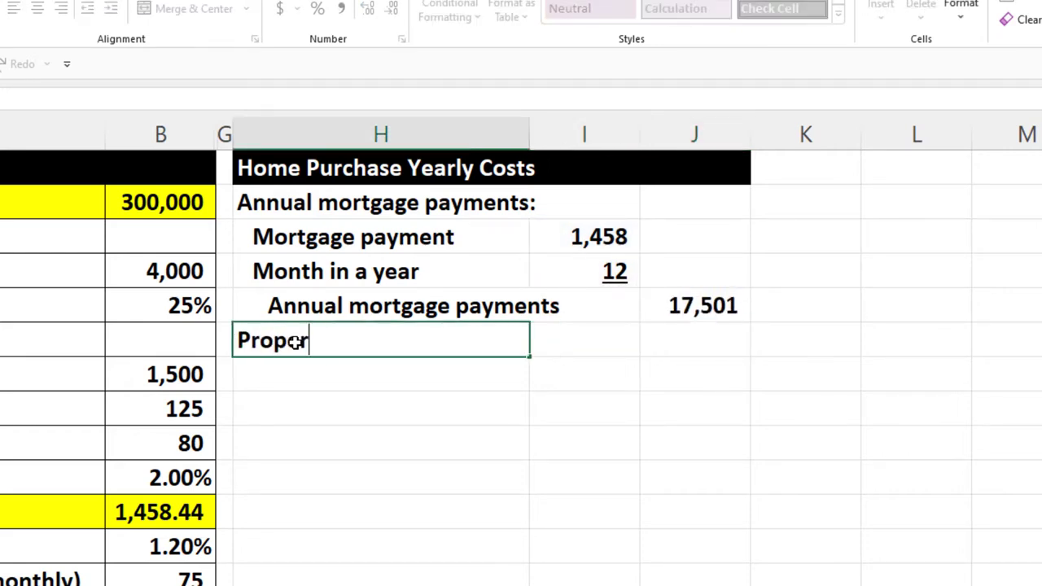
text(ty taxes:)
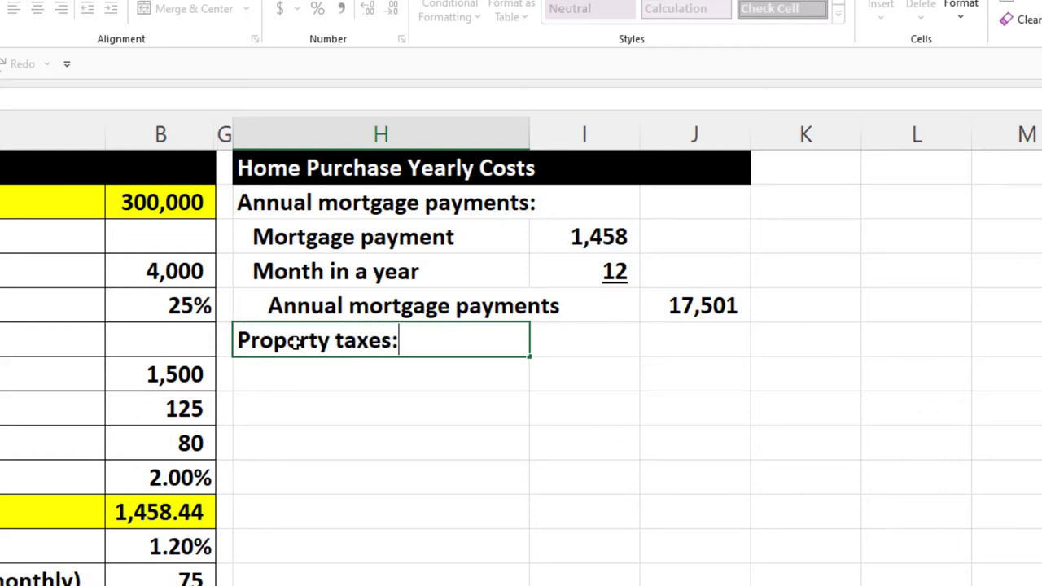
key(Return)
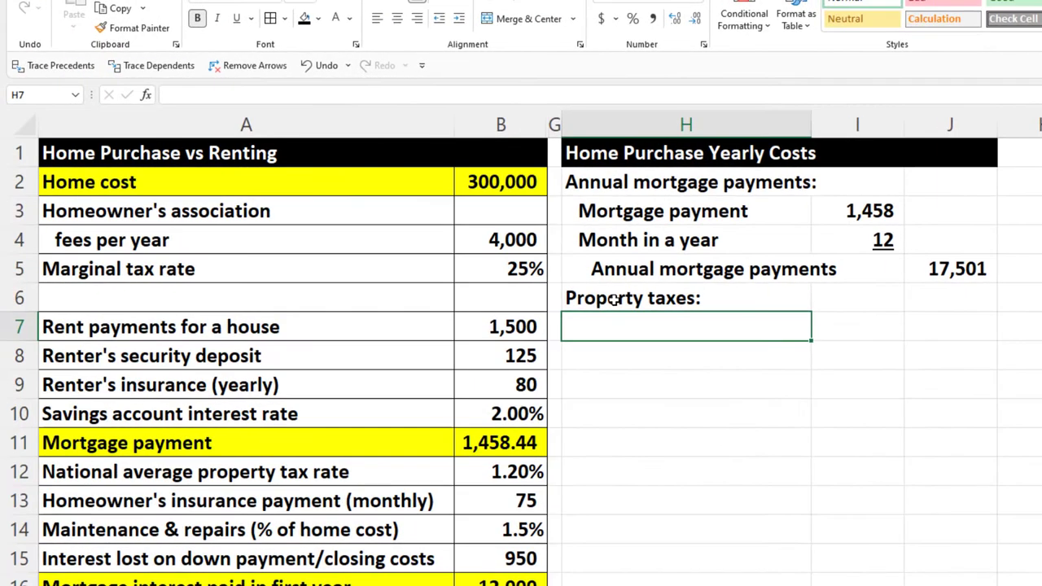
scroll(237, 484, down, 1)
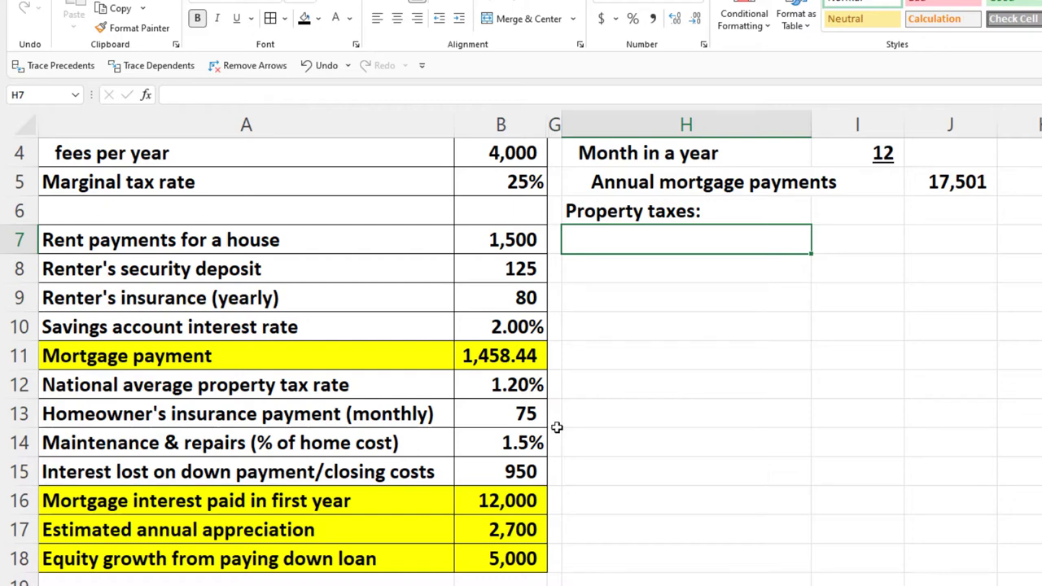
- Link H7 to the Home cost label in A2, as the first line under Property taxes
click(522, 395)
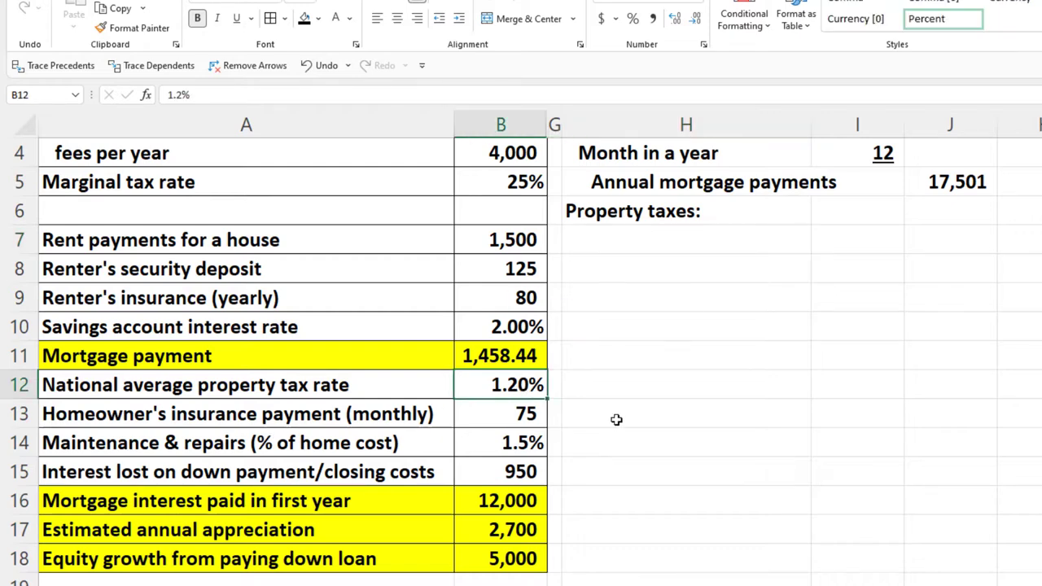
scroll(616, 420, up, 1)
click(659, 329)
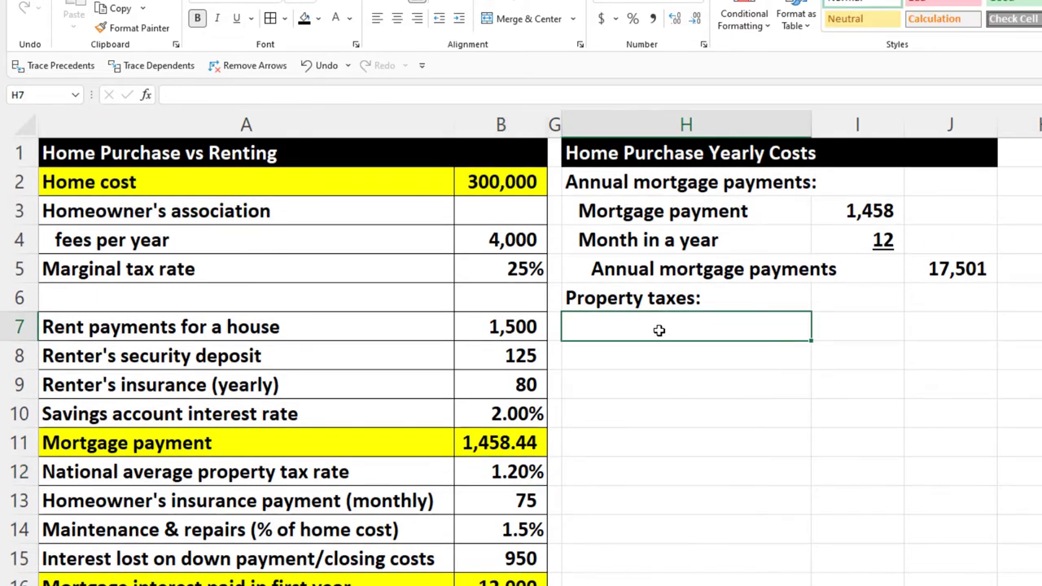
text(=)
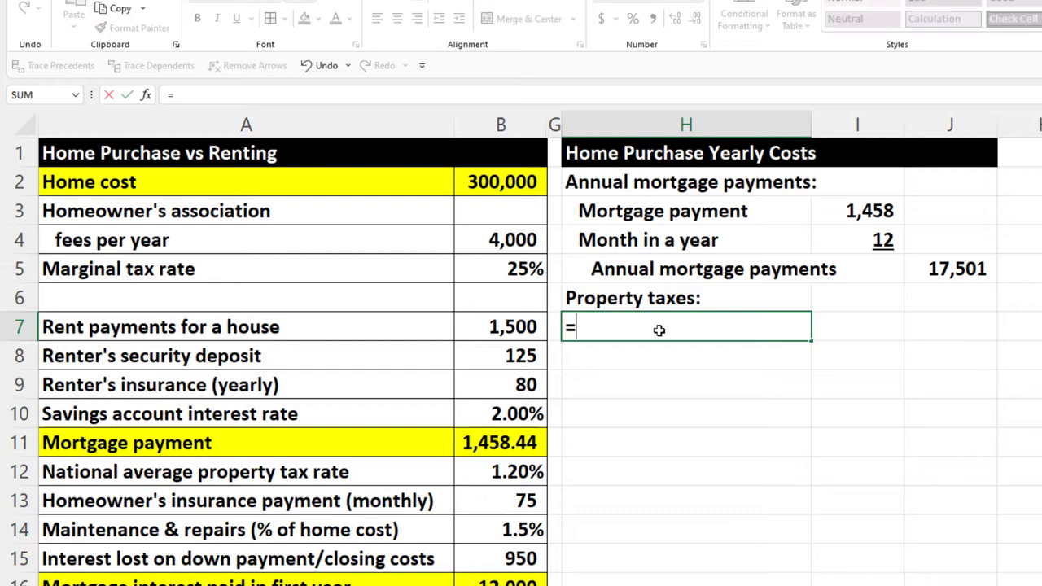
key(Left)
key(Left)
key(Left)
key(Up)
key(Up)
key(Up)
key(Up)
key(Up)
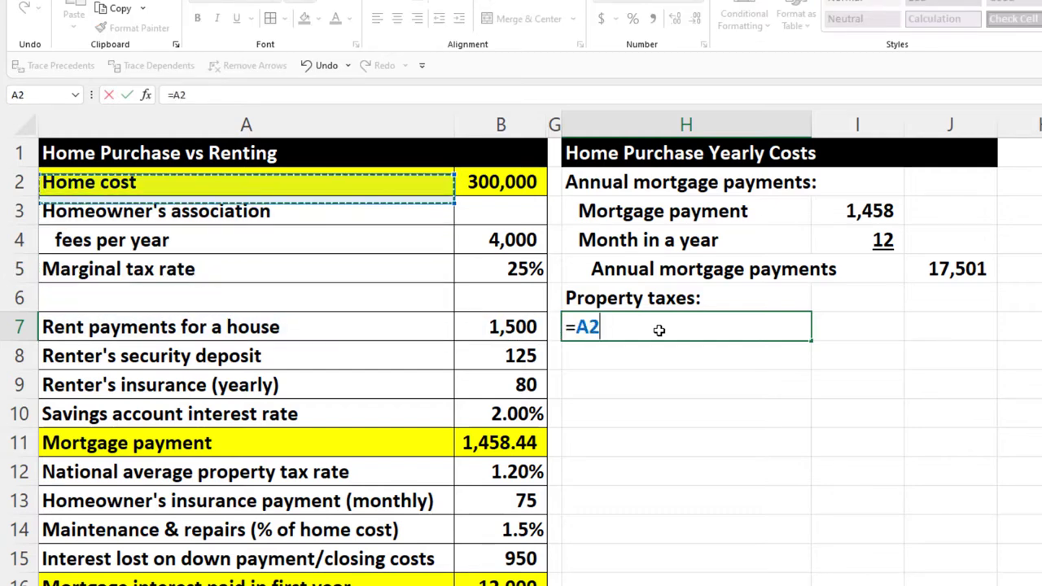
key(Tab)
- Link I7 to the home cost amount in B2
text(=)
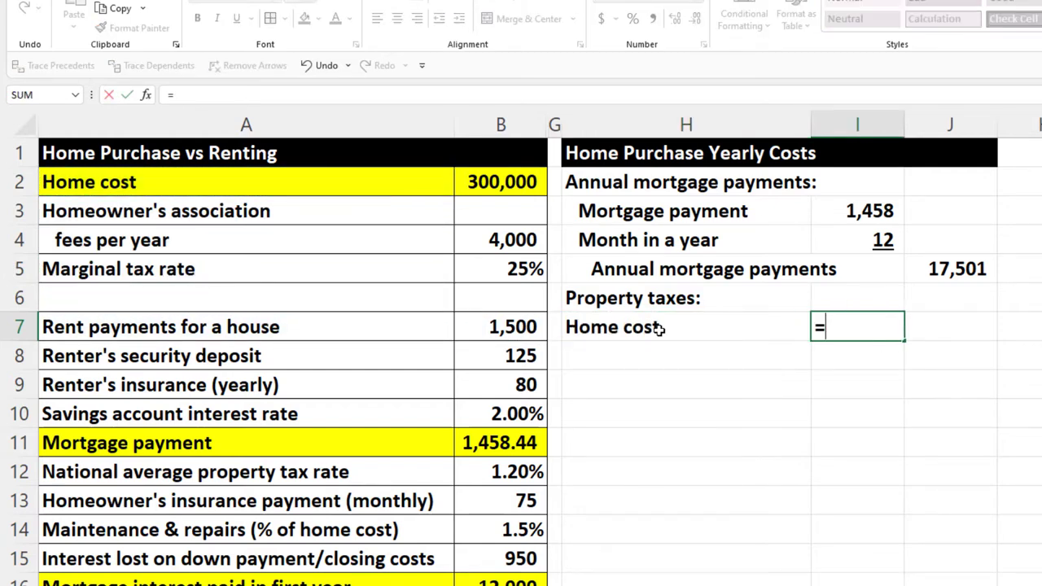
key(Left)
key(Left)
key(Left)
key(Up)
key(Up)
key(Up)
key(Up)
key(Up)
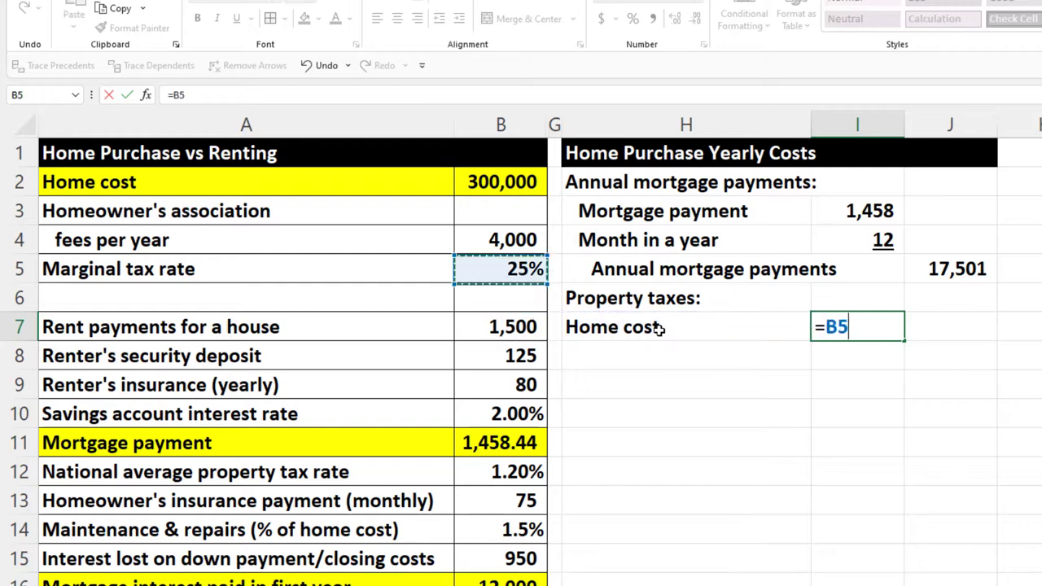
key(Return)
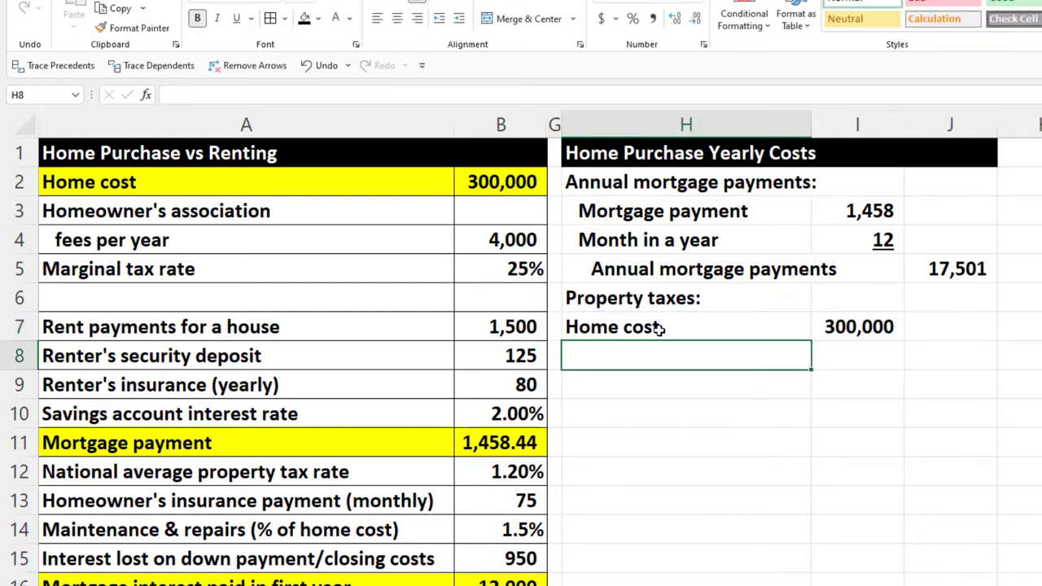
- Link H8 to the national average property tax rate label in A12 and widen column H to fit it
text(=)
key(Down)
key(Down)
key(Down)
key(Down)
key(Left)
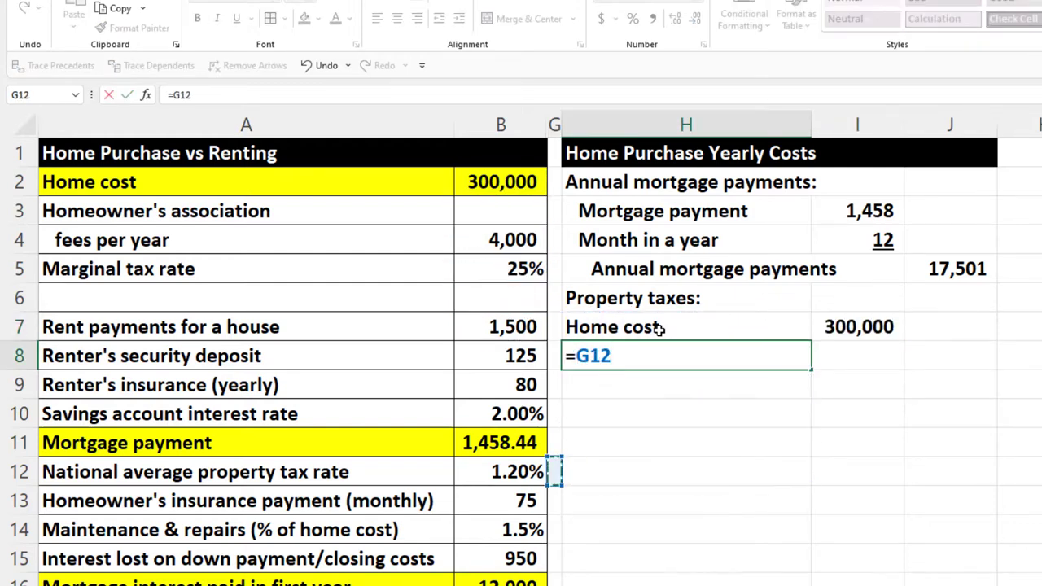
key(Left)
key(Left)
key(Tab)
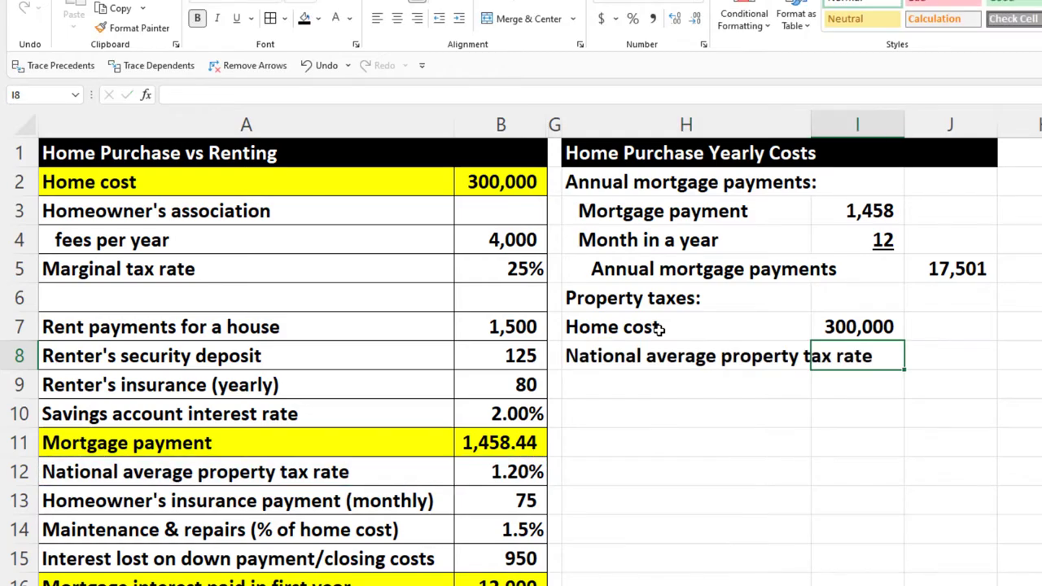
mouse_move(810, 124)
mouse_down()
mouse_move(868, 125)
mouse_move(799, 139)
mouse_up()
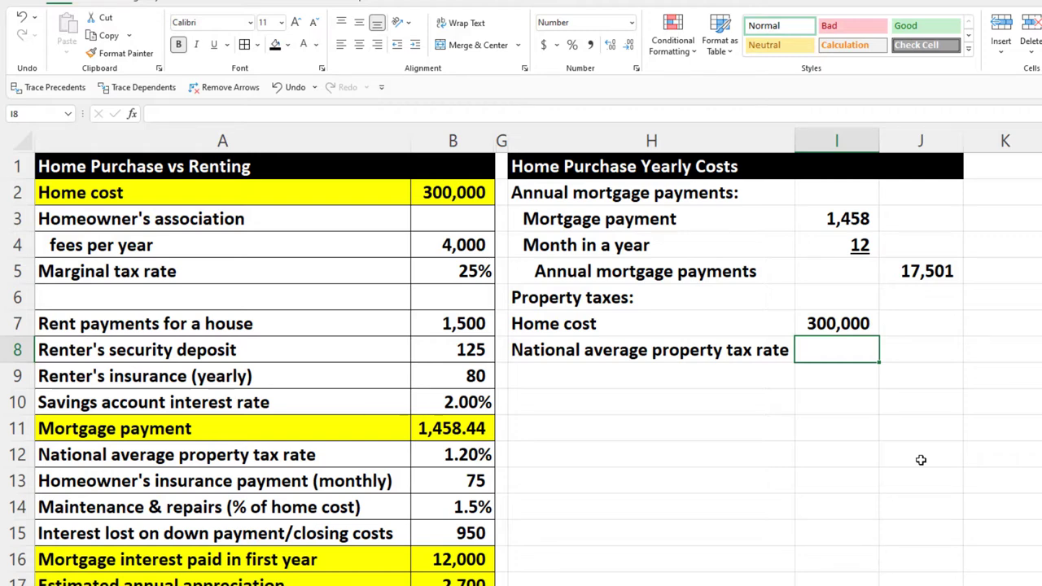
- Link I8 to the national average property tax rate in B12
text(=)
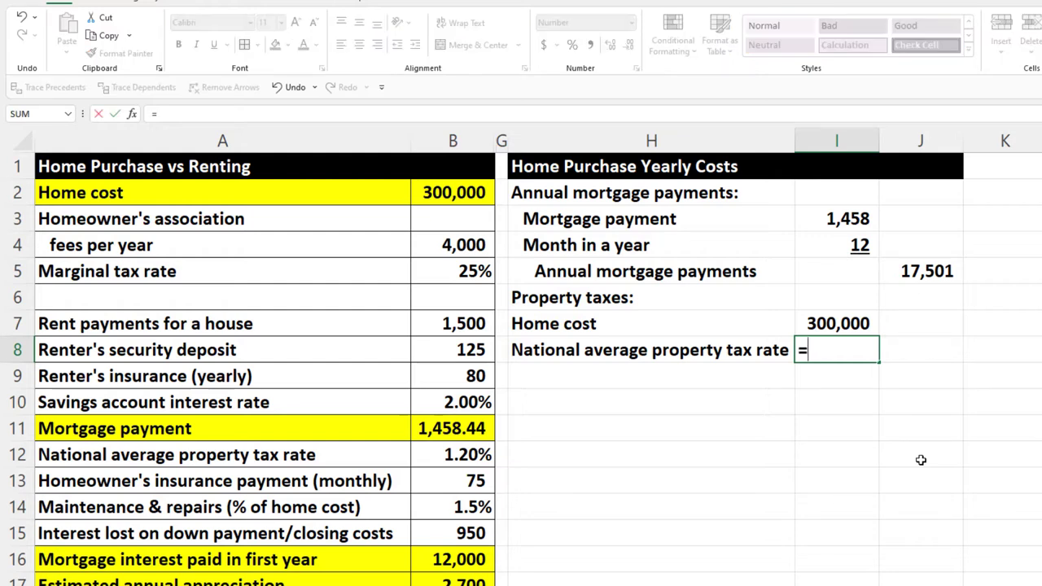
key(Left)
key(Left)
key(Left)
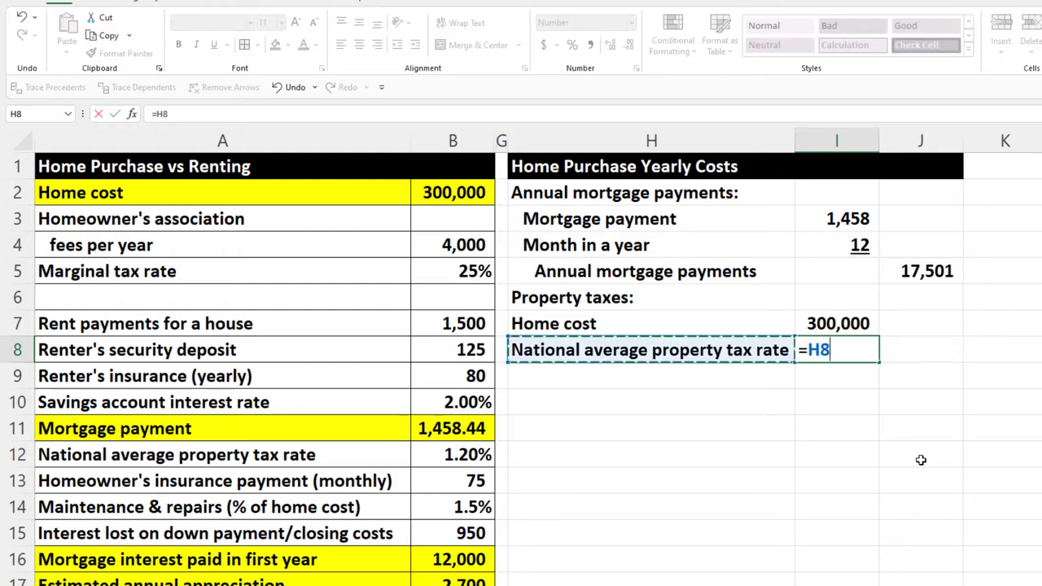
key(Down)
key(Down)
key(Down)
key(Down)
key(Return)
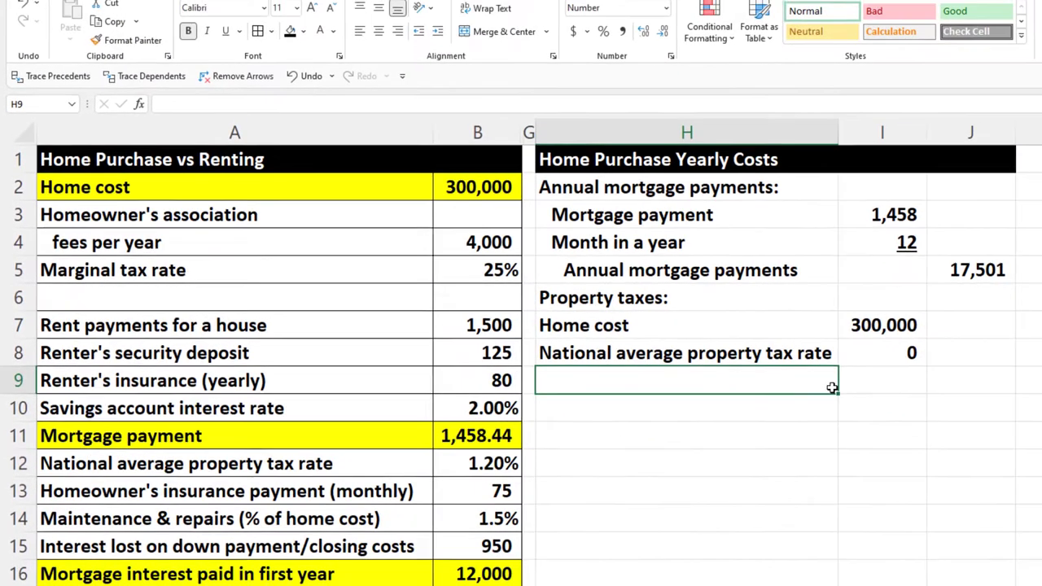
- Format the tax rate in I8 as an underlined percentage with one decimal place
click(864, 357)
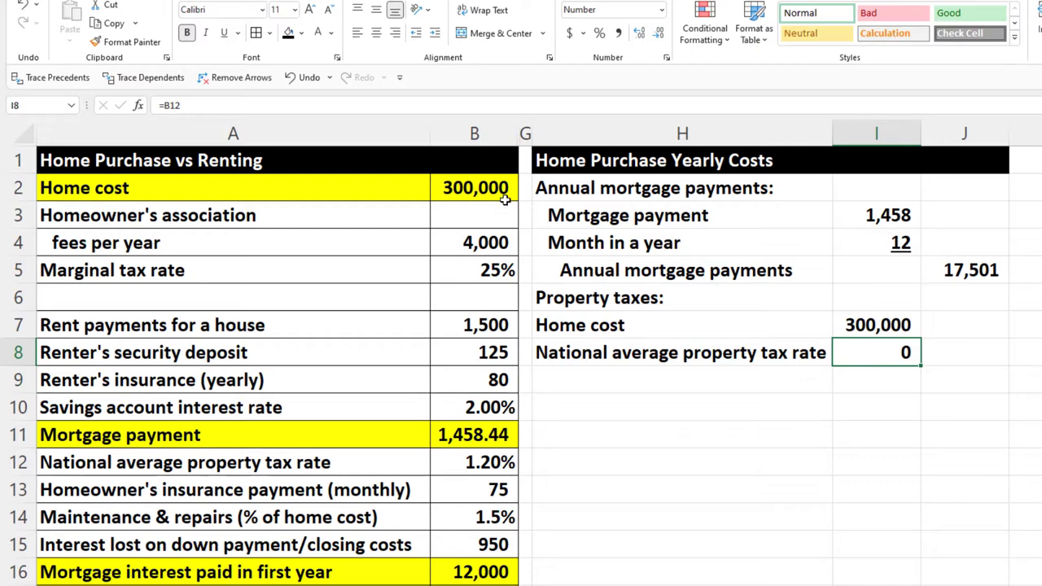
click(600, 35)
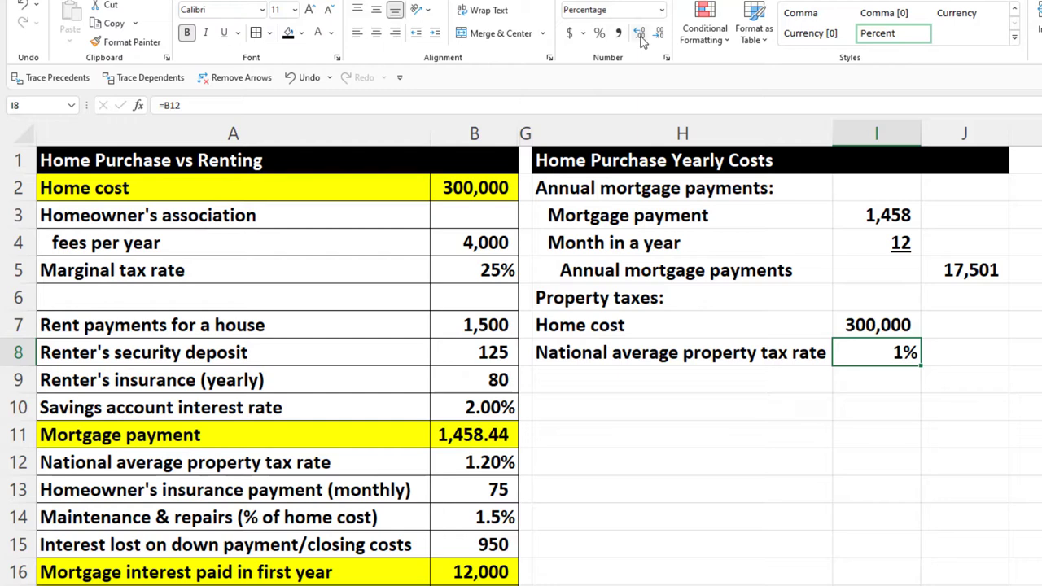
click(640, 34)
click(640, 34)
click(659, 35)
click(225, 32)
- Enter the label "Property taxes" in H9, without a trailing colon
click(612, 376)
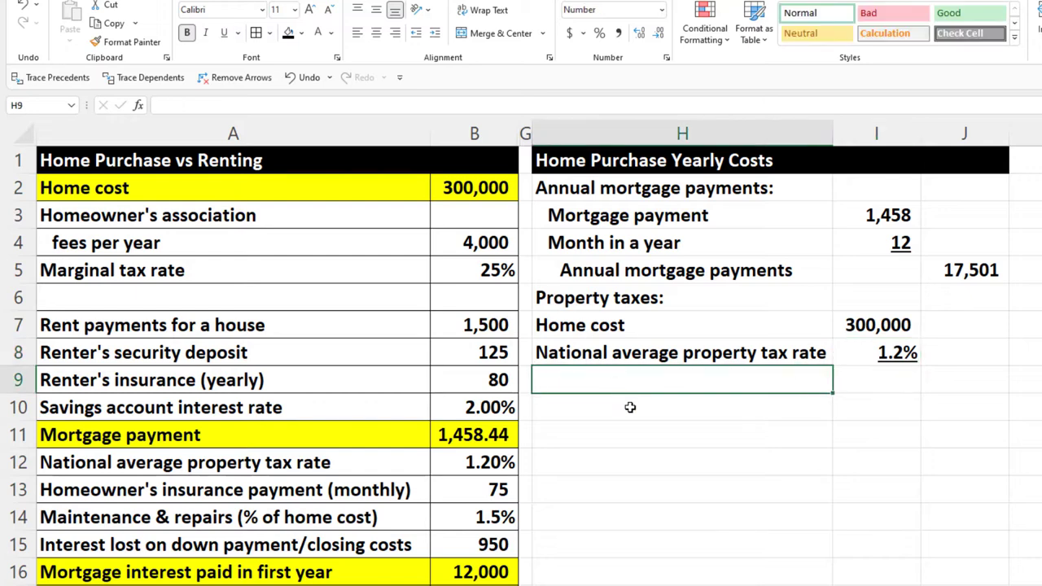
text(Property)
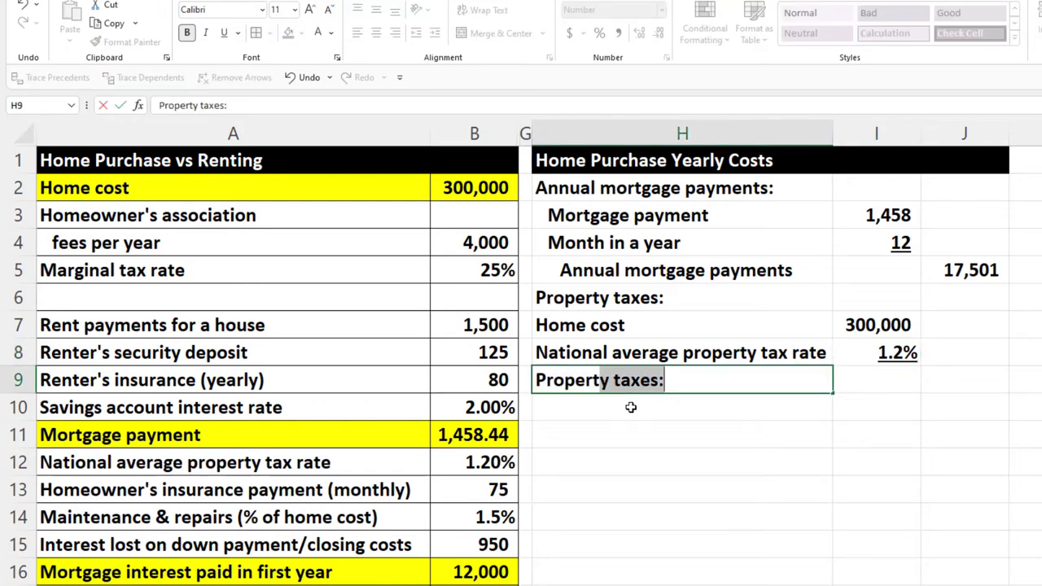
key(Tab)
double_click(713, 379)
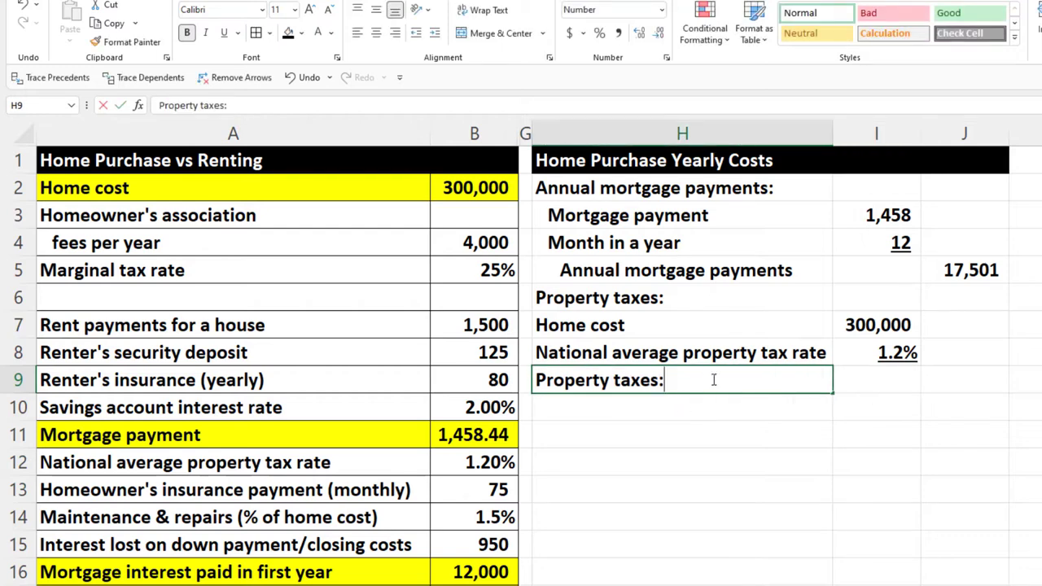
key(BackSpace)
key(Return)
- Indent the labels in H7:H9 by one level, and indent H9 by one further level
drag(650, 331, 646, 372)
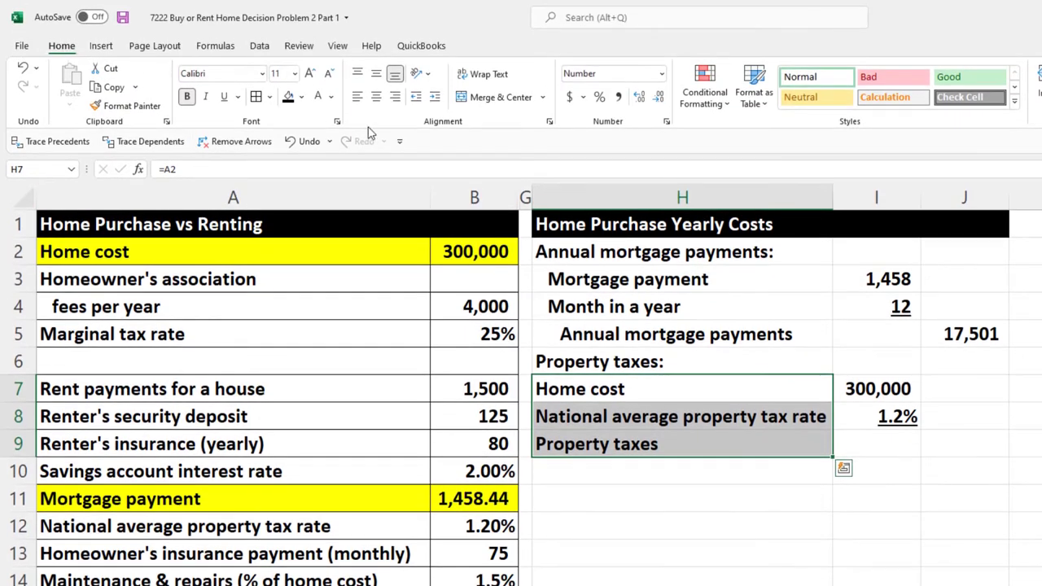
click(434, 96)
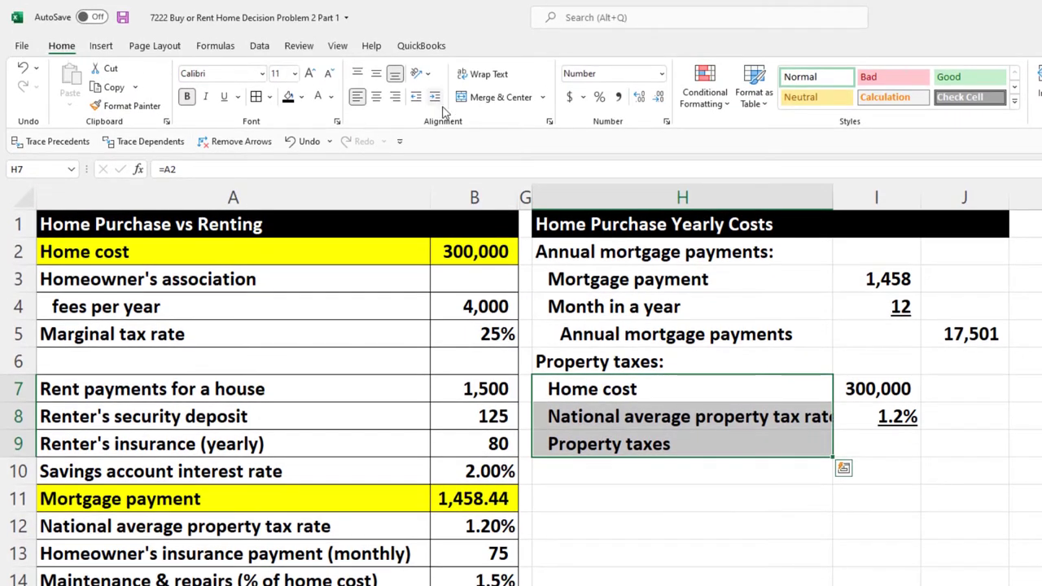
click(605, 442)
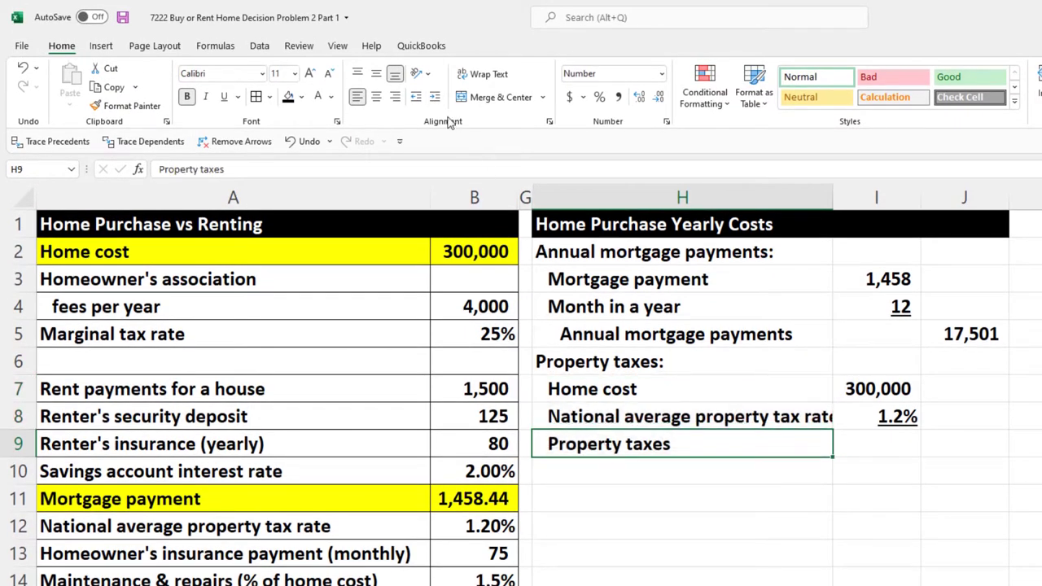
click(434, 96)
- Calculate the property taxes in J9 by multiplying I7 by I8
click(956, 439)
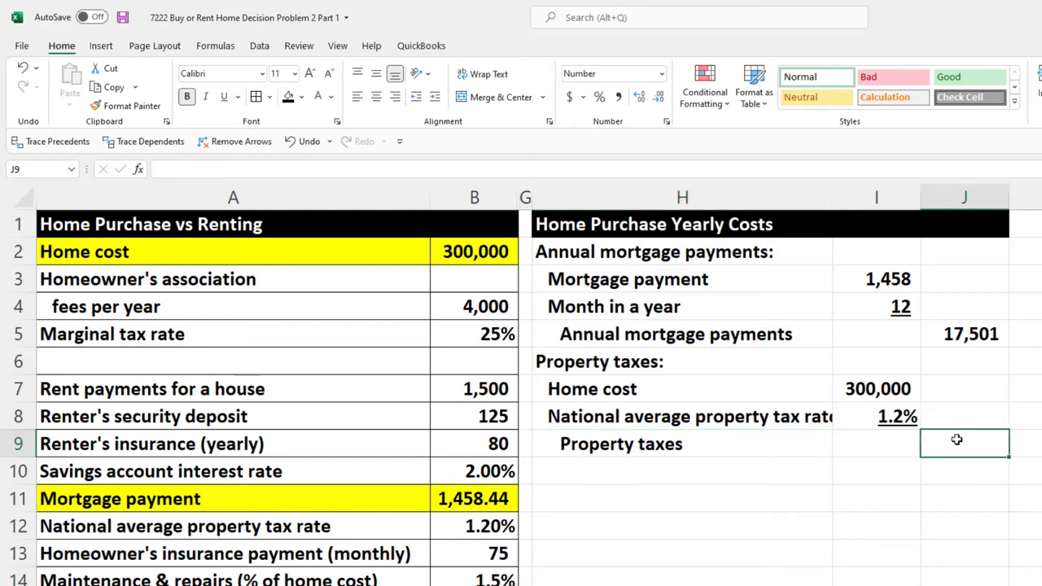
text(=)
key(Left)
key(Up)
key(Up)
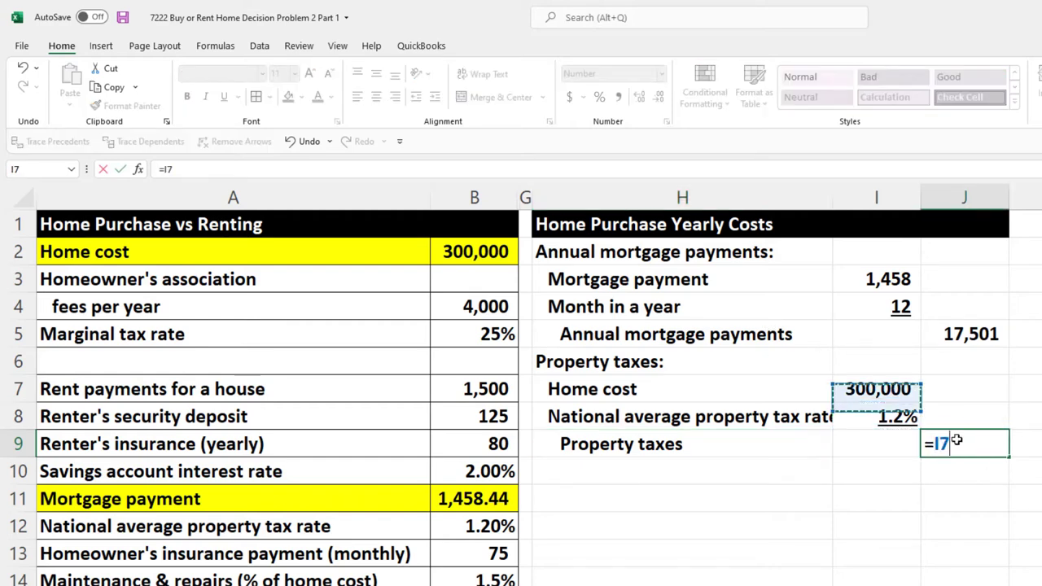
text(*)
key(Left)
key(Up)
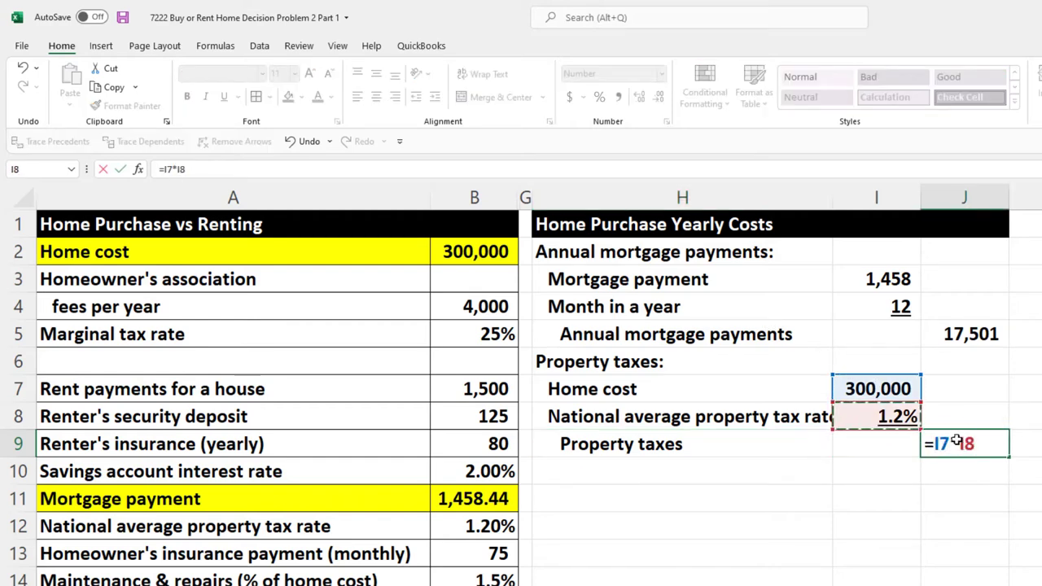
key(Return)
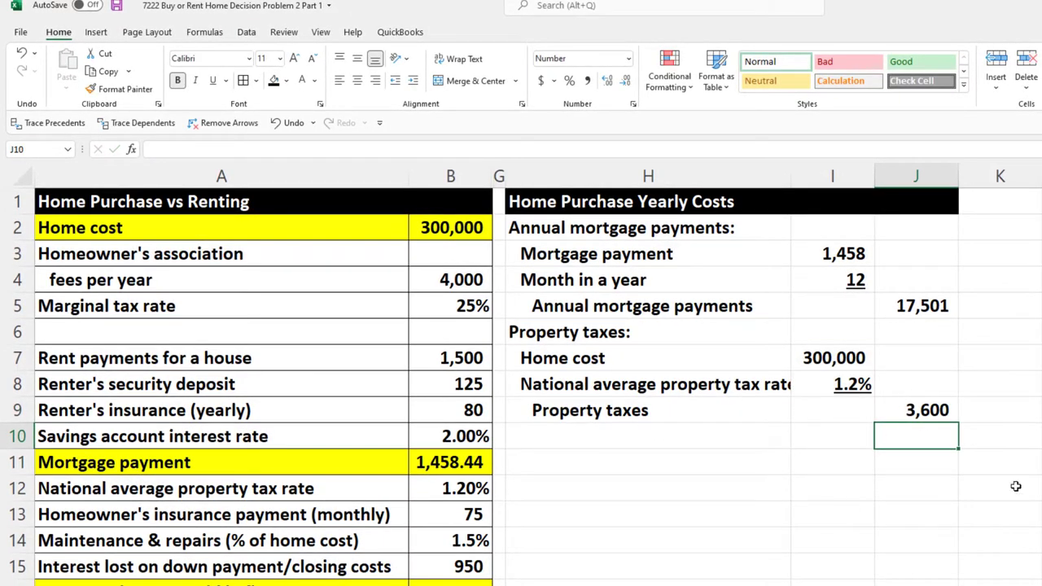
- Enter the subheading "Homeowner's insurance:" in H10
key(alt+Tab)
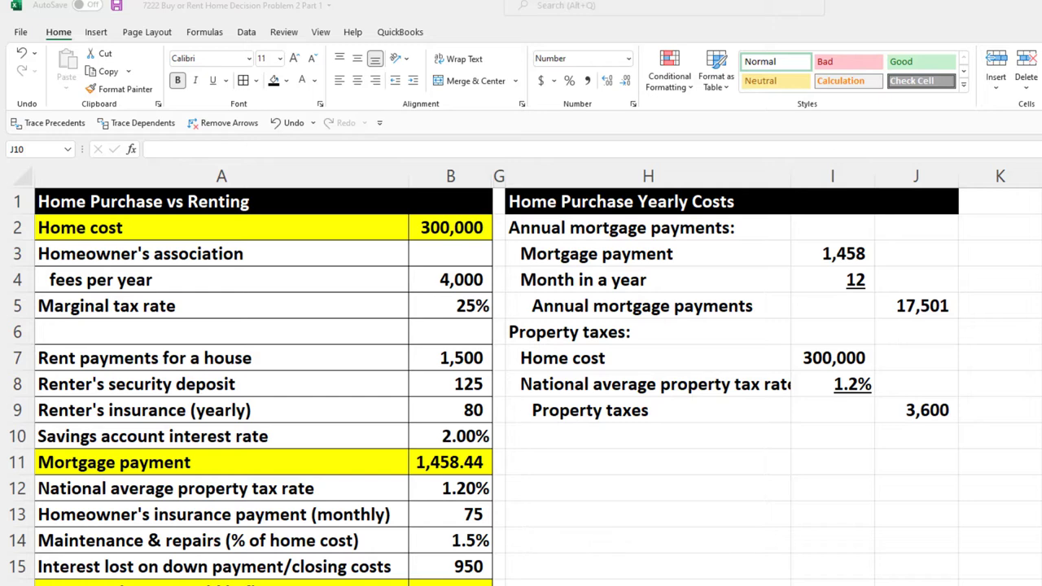
key(alt+Tab)
click(583, 440)
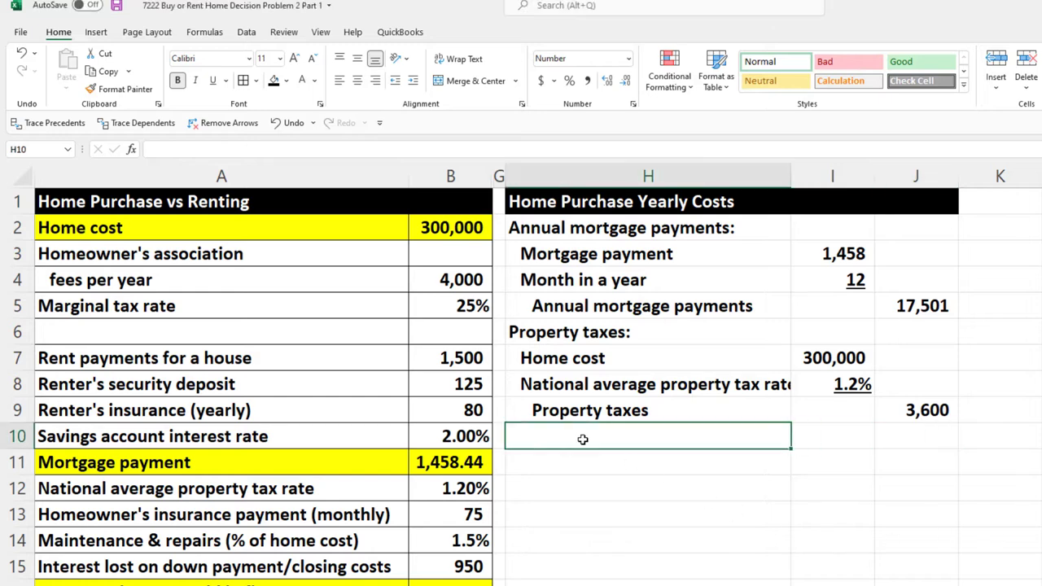
text(Home)
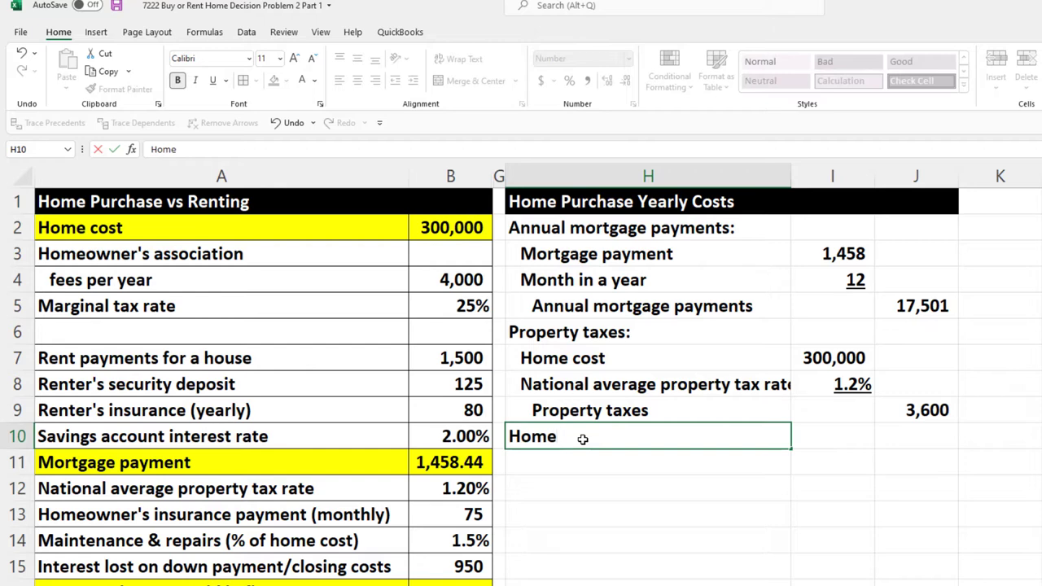
text(owner's )
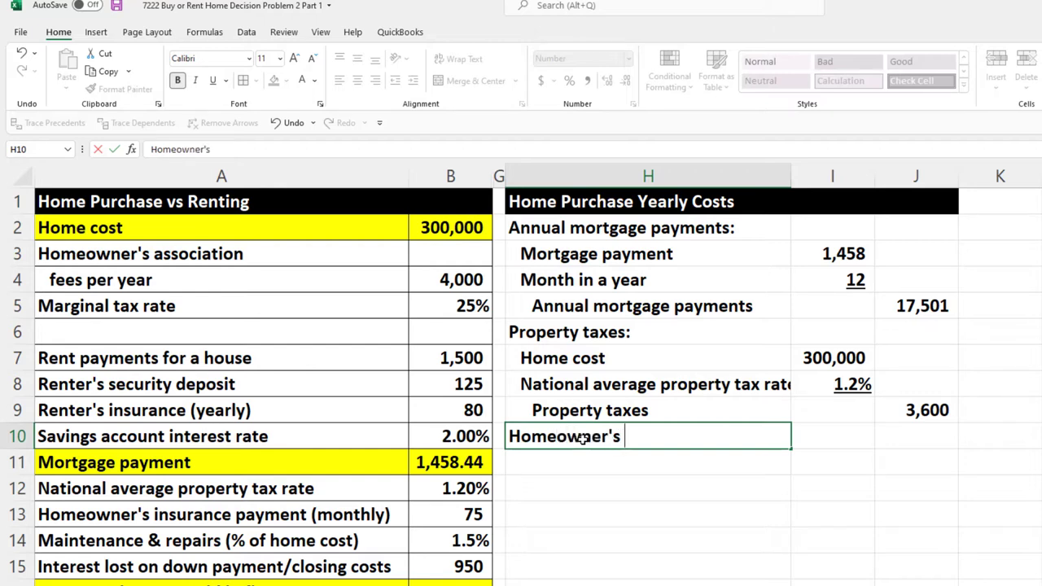
text(insurance)
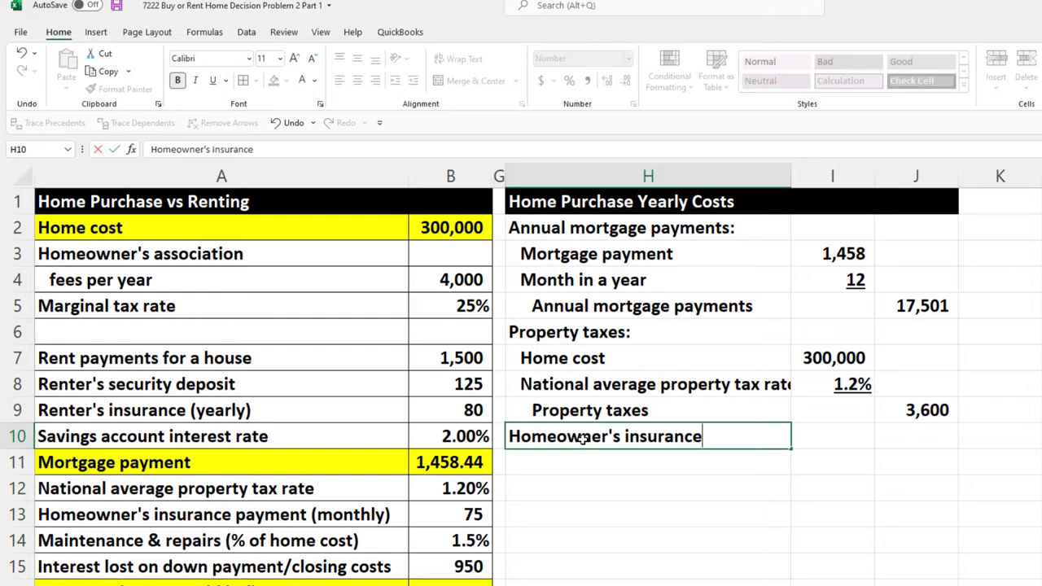
text(:)
key(Return)
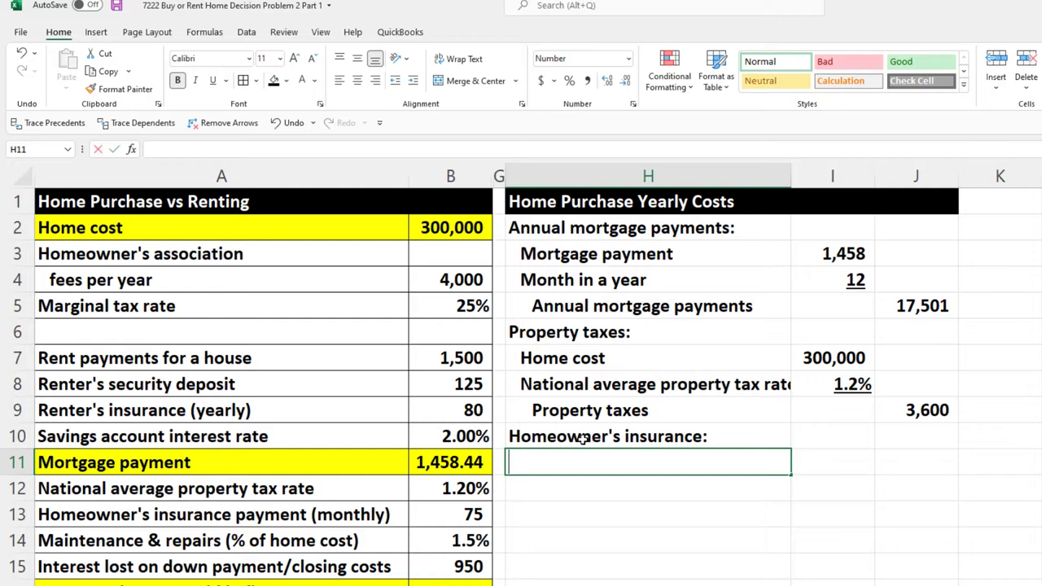
- Link H11 to the monthly homeowner's insurance payment label in A13 and widen column H to fit it
text(=)
key(Left)
key(Left)
key(Left)
key(Down)
key(Down)
key(Tab)
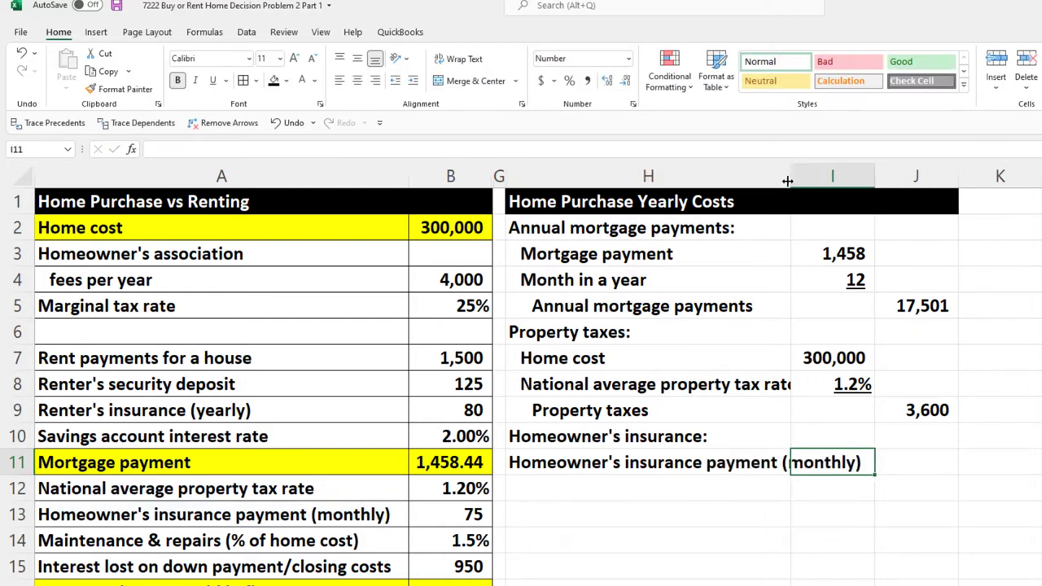
drag(790, 175, 862, 173)
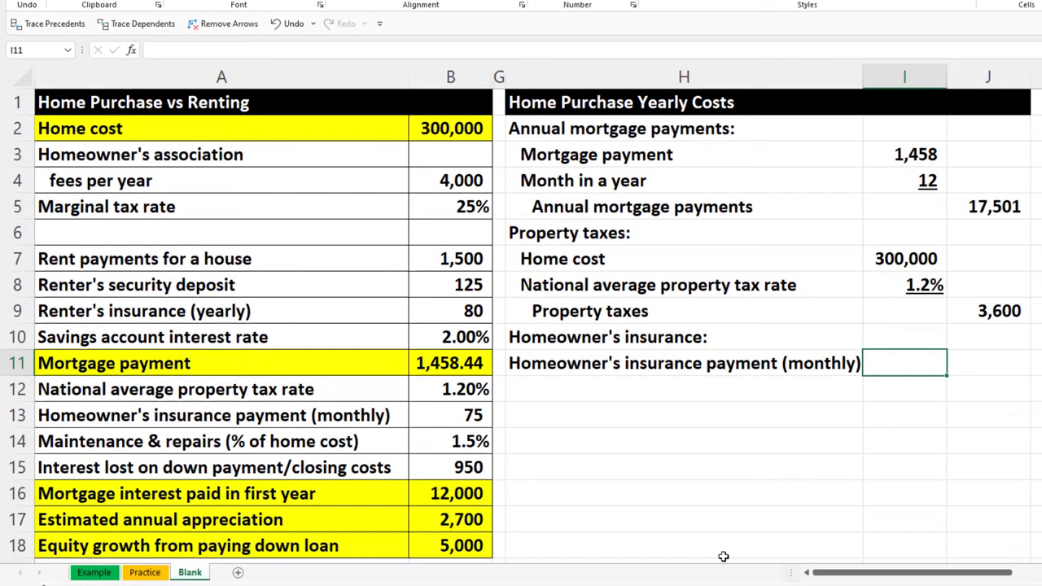
- Link I11 to the monthly homeowner's insurance payment amount in B13
text(=)
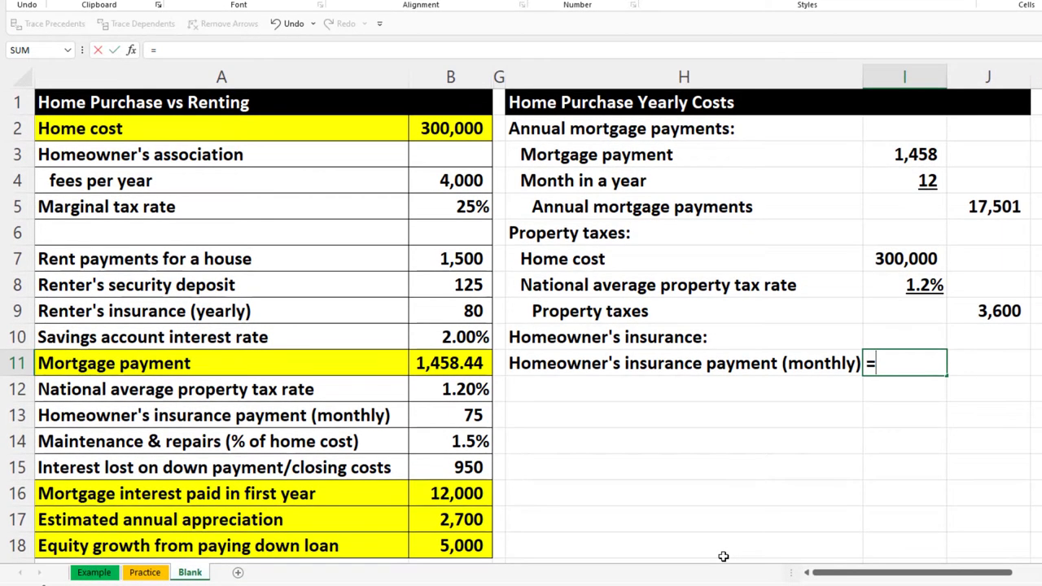
key(Left)
key(Left)
key(Left)
key(Down)
key(Down)
key(Return)
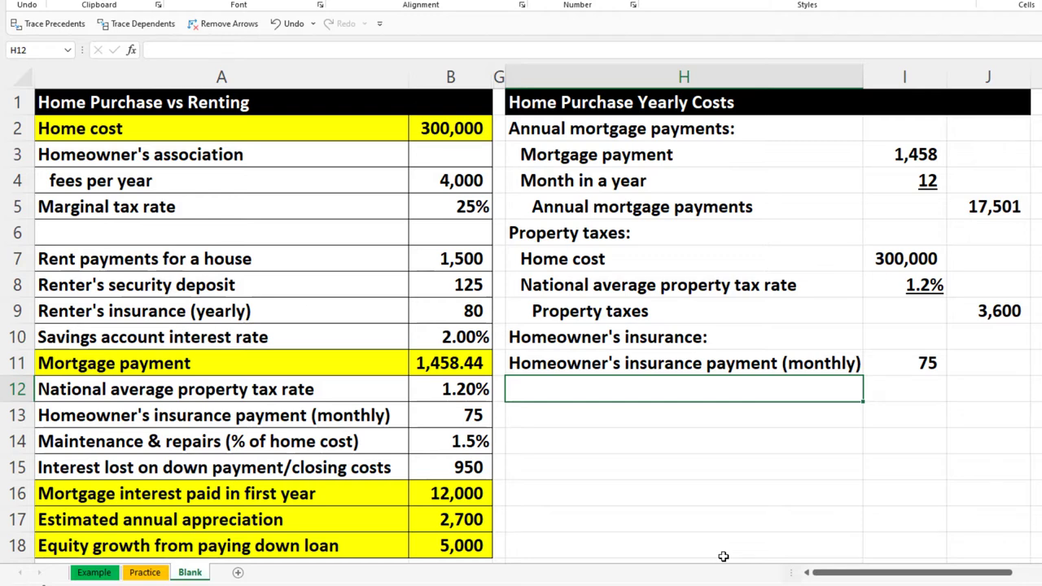
- Link H12 to the "Month in a year" label in H4
text(=)
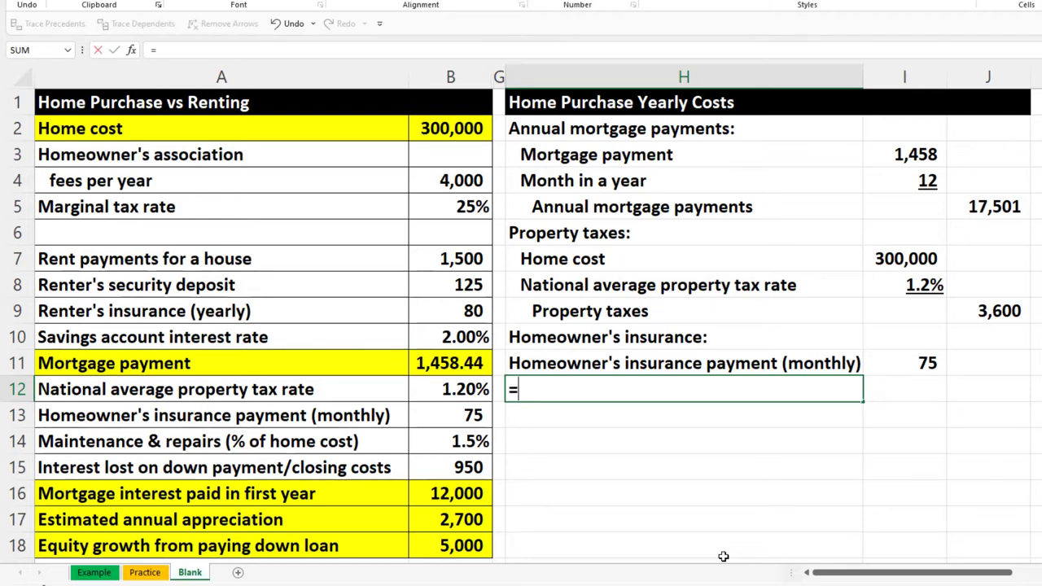
key(Up)
key(Up)
key(Up)
key(Up)
key(Up)
key(Up)
key(Up)
key(Up)
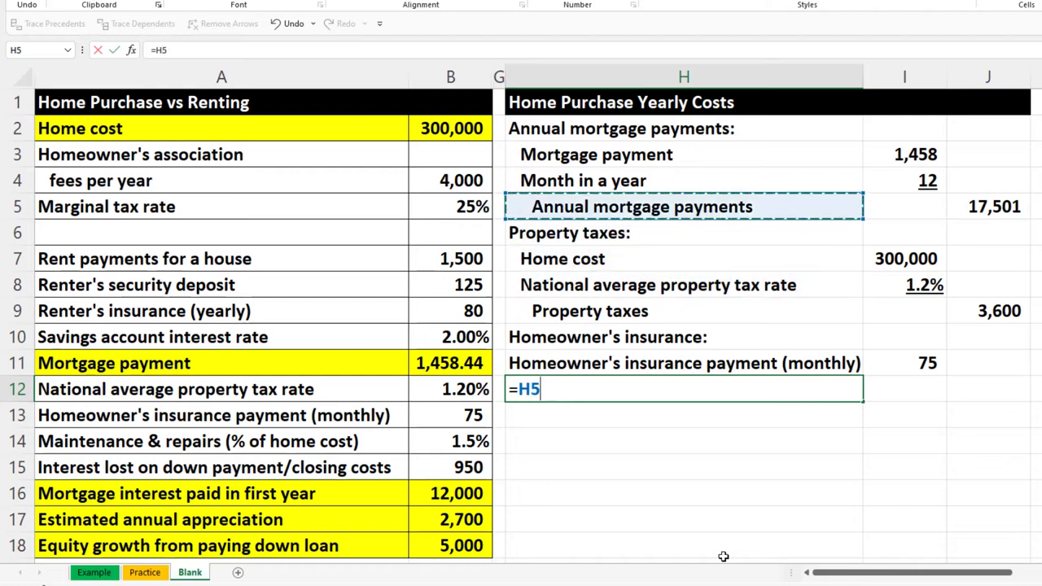
key(Tab)
- Enter 12 as the months in a year in I12 and underline it
text(12)
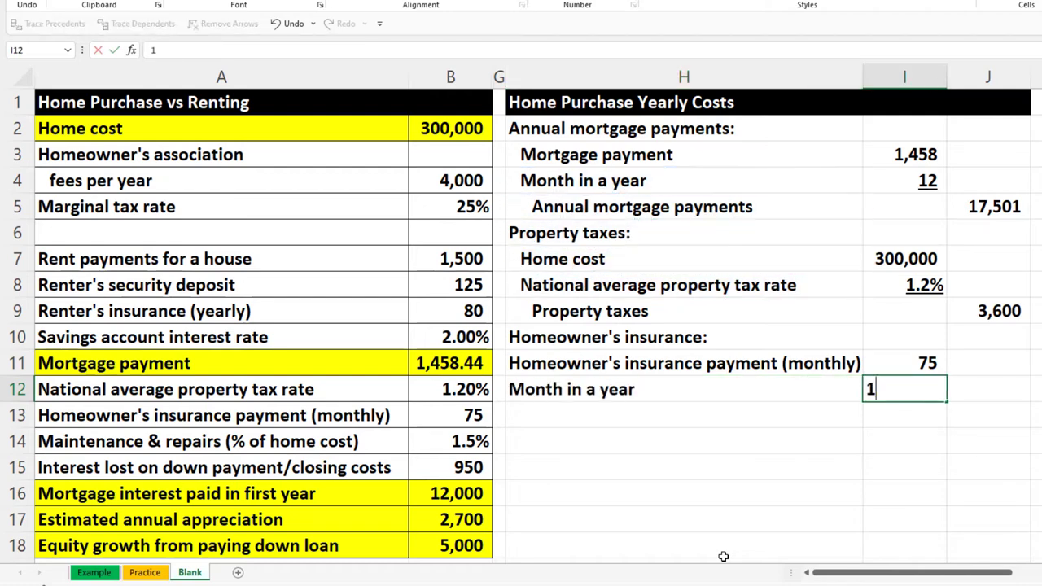
key(Return)
key(Up)
key(Right)
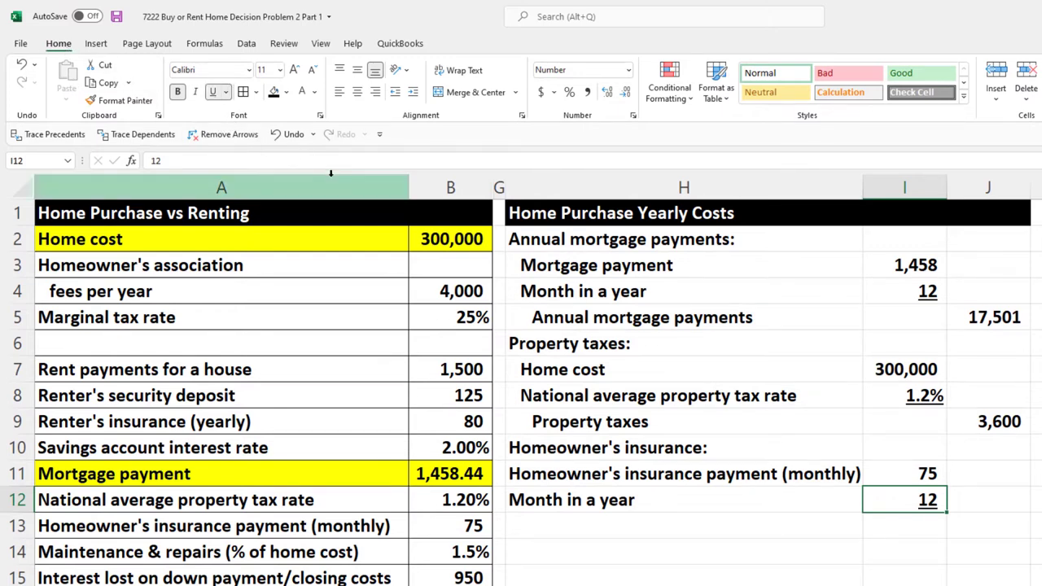
key(Return)
- Copy the "Homeowner's insurance:" subheading from H10 to H13
click(672, 444)
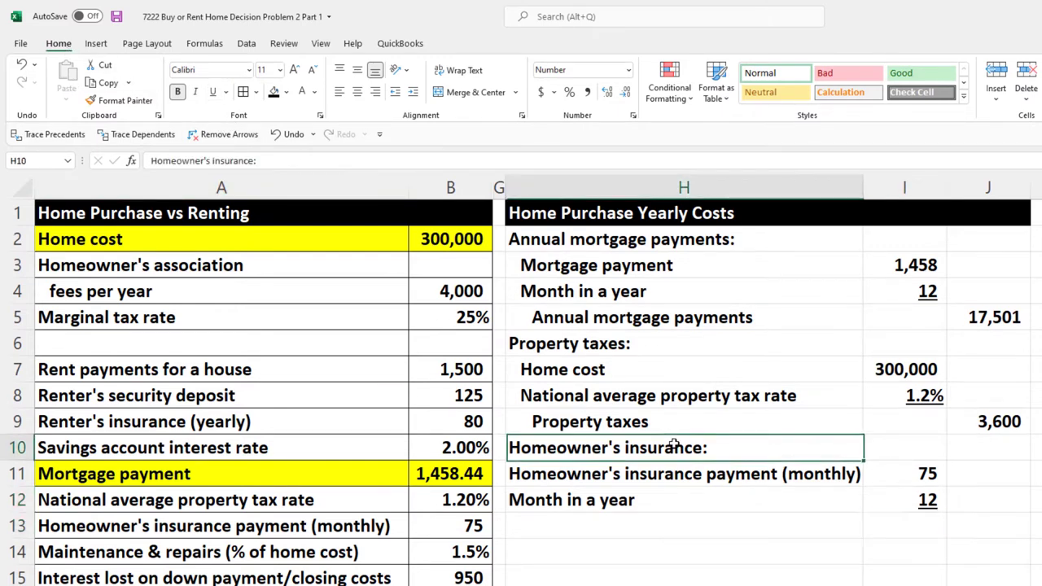
key(ctrl+c)
click(632, 523)
key(ctrl+v)
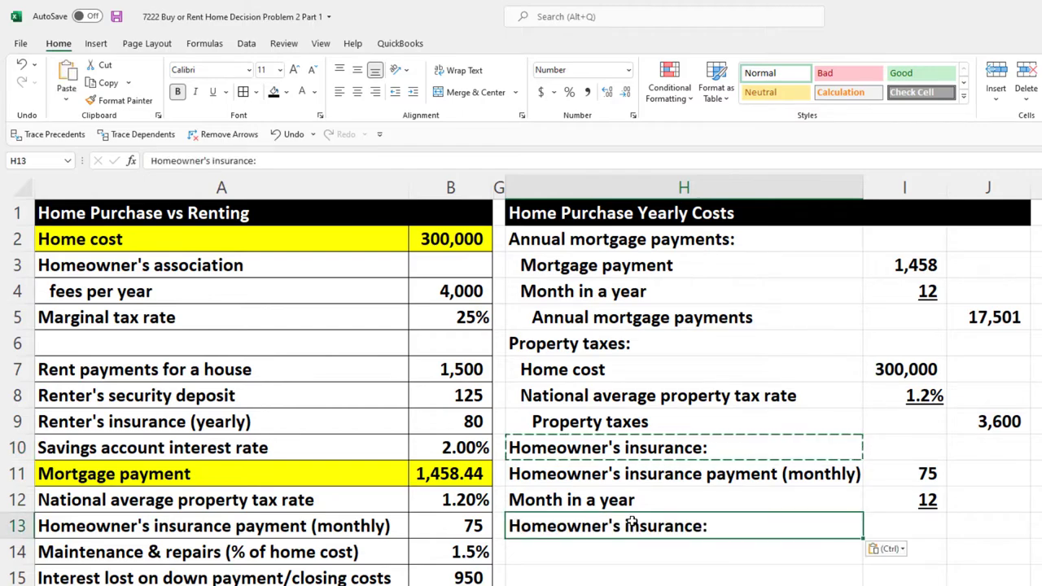
- Calculate the yearly homeowner's insurance in J13 by multiplying I11 by I12
key(Right)
key(Right)
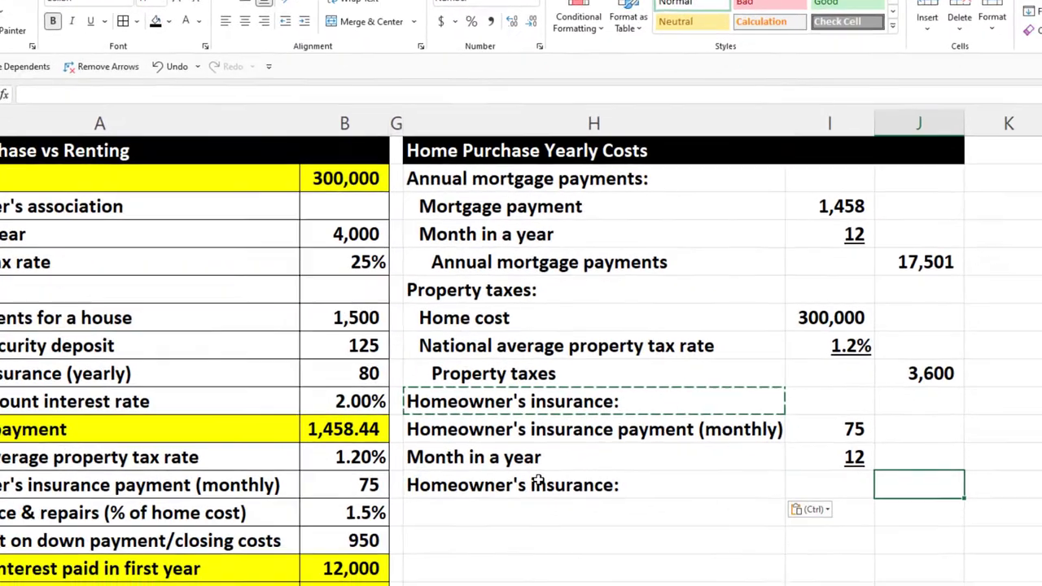
text(=)
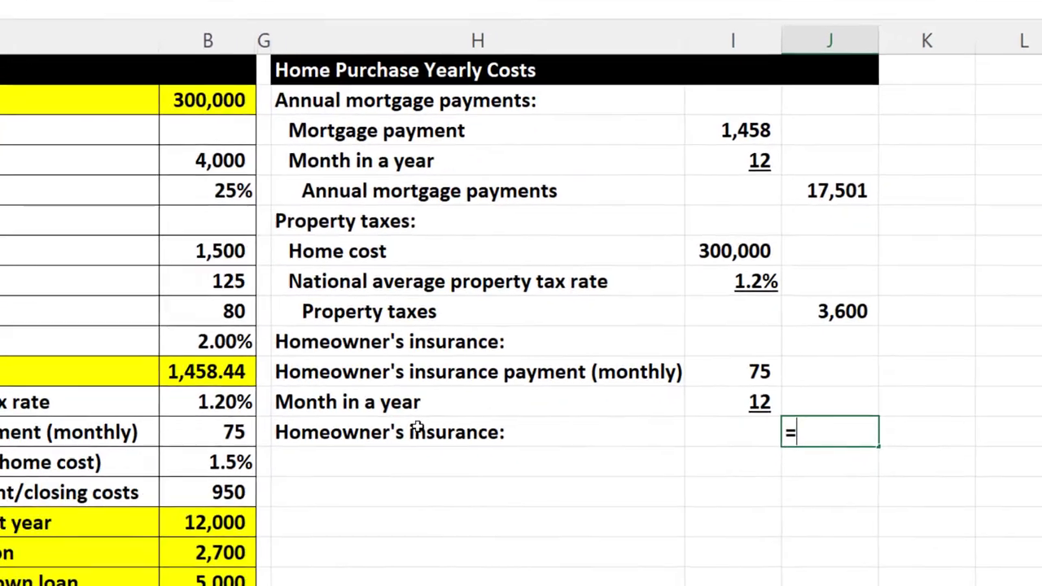
key(Left)
key(Up)
key(Up)
text(*)
key(Left)
key(Up)
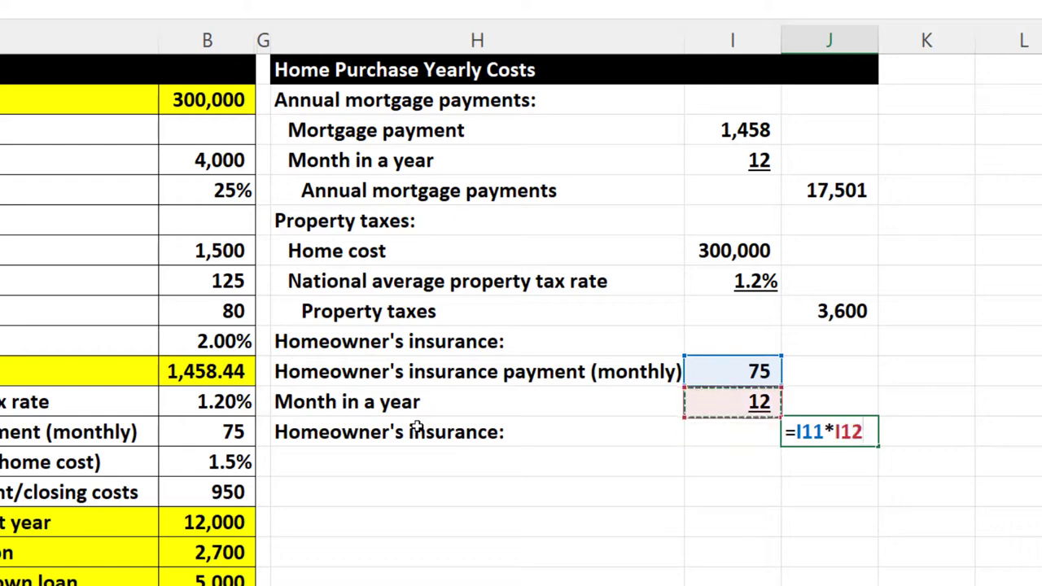
key(Return)
- Remove the colon from the label in H13 so it reads "Homeowner's insurance"
drag(450, 372, 507, 431)
double_click(533, 432)
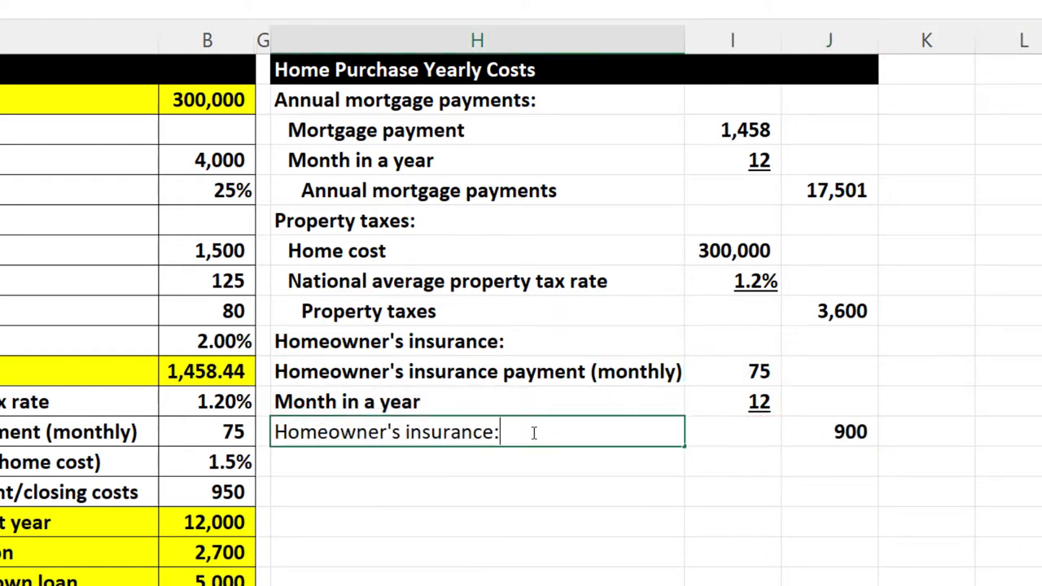
key(Return)
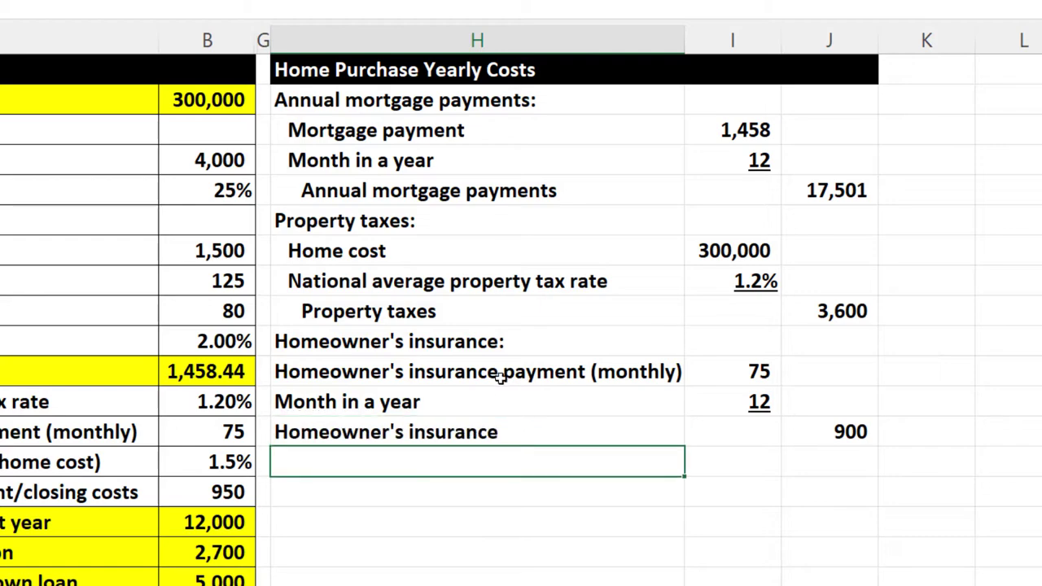
- Indent the labels in H11:H13 one level and indent H13 one level further
drag(495, 372, 500, 424)
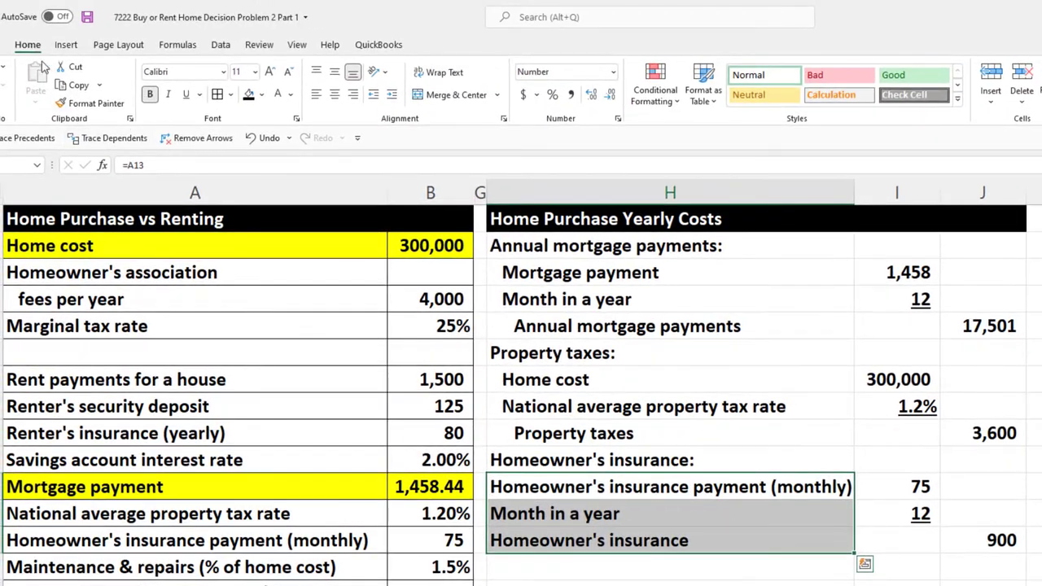
click(392, 95)
click(533, 537)
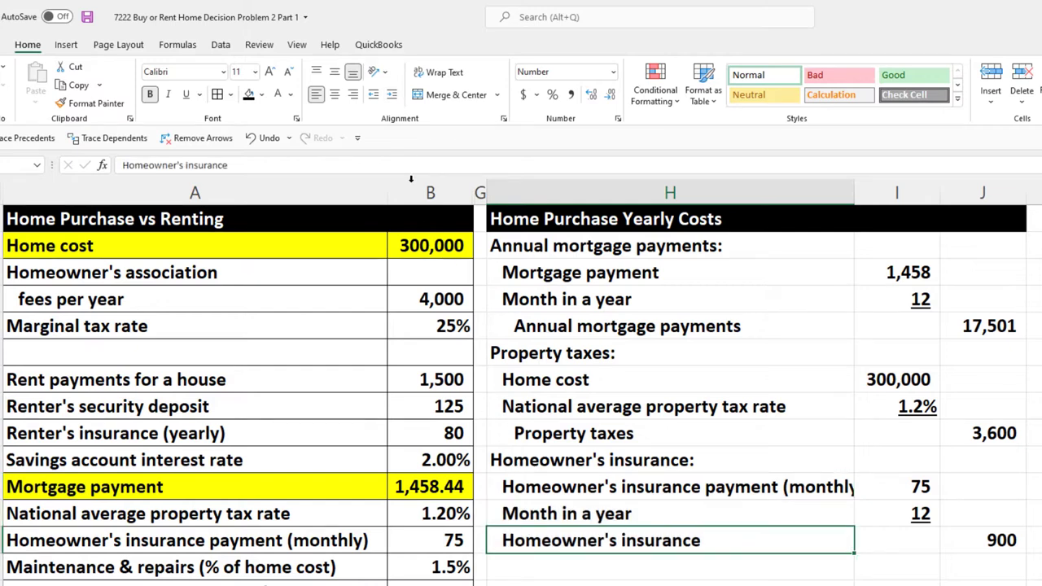
click(391, 95)
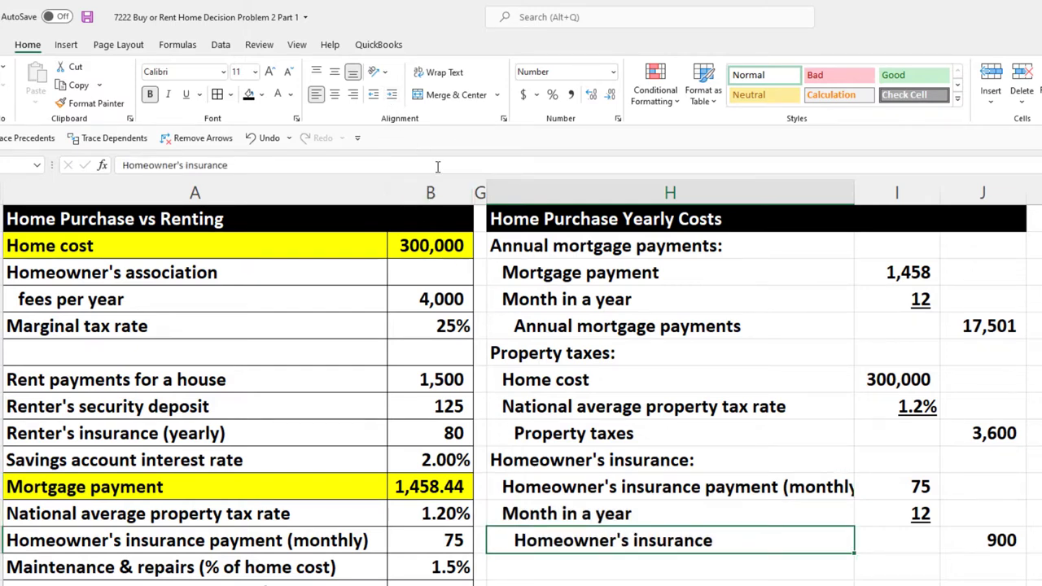
- Link H14 to the "Interest lost on down payment/closing costs" label in A15
click(533, 562)
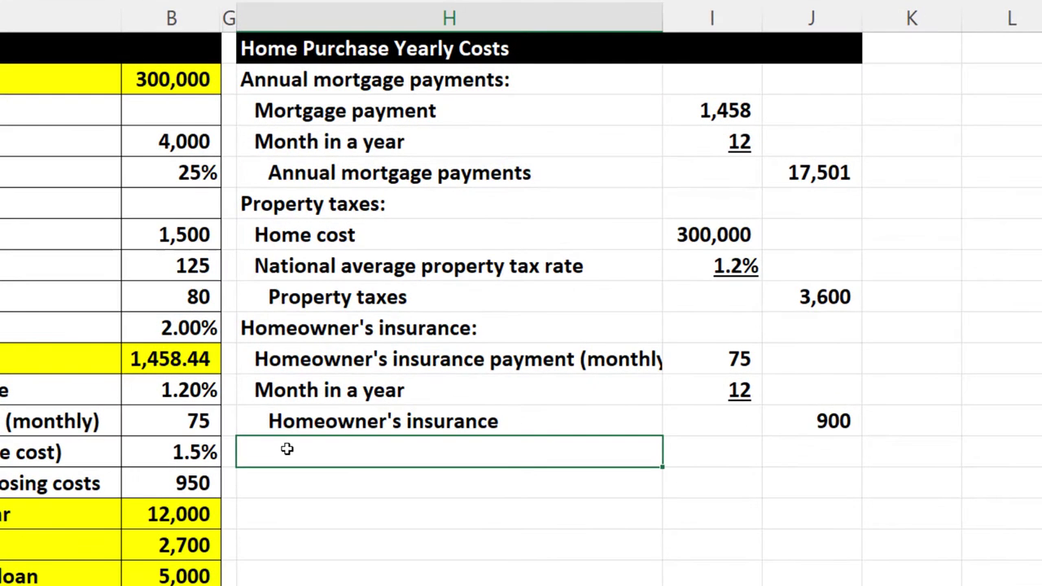
text(In)
key(BackSpace)
key(BackSpace)
text(=)
key(Down)
key(Down)
key(Left)
key(Left)
key(Left)
key(Up)
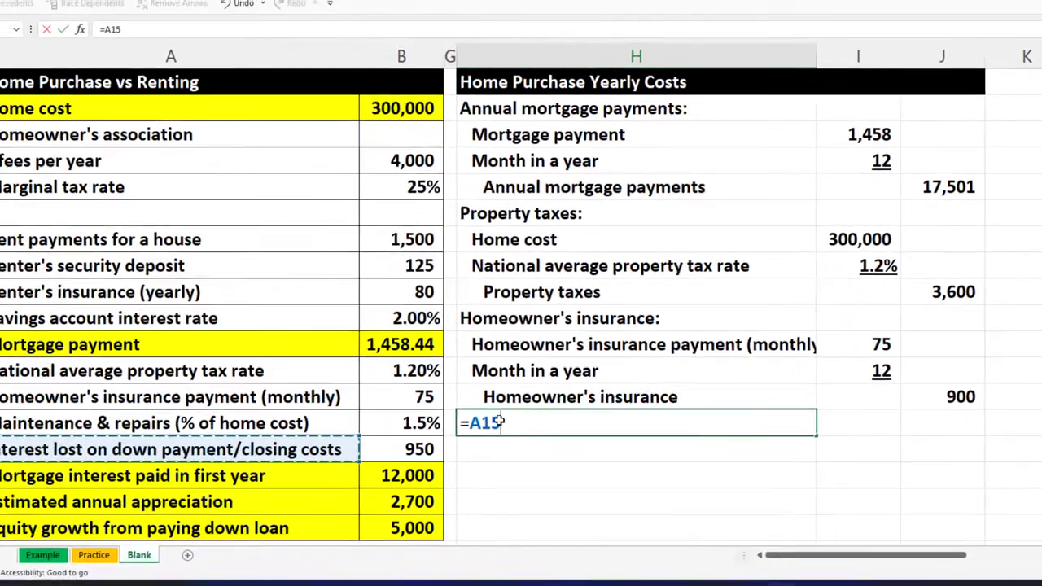
key(Return)
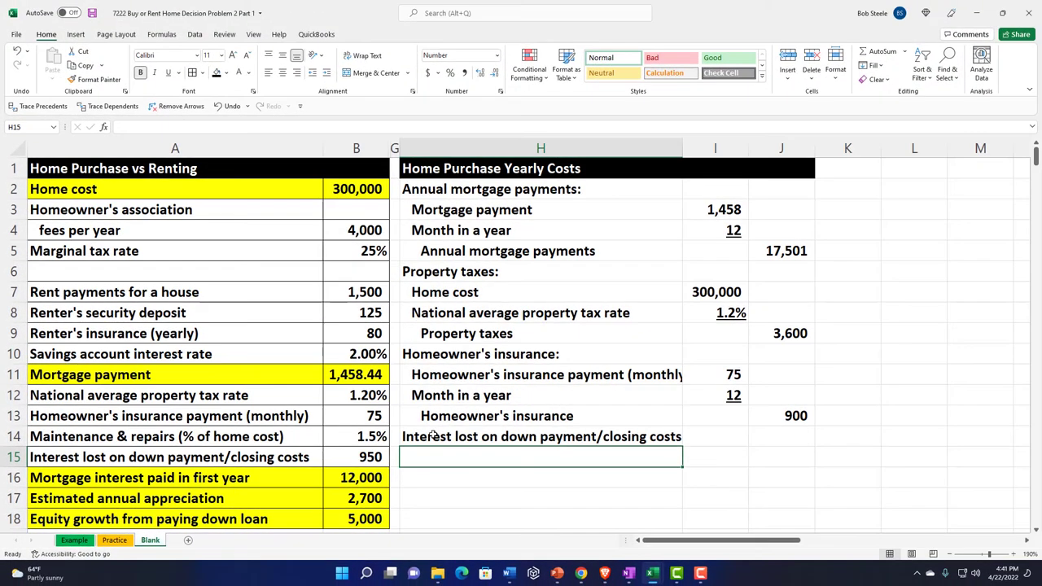
- Link J14 to the interest lost on down payment/closing costs amount in B15
click(354, 197)
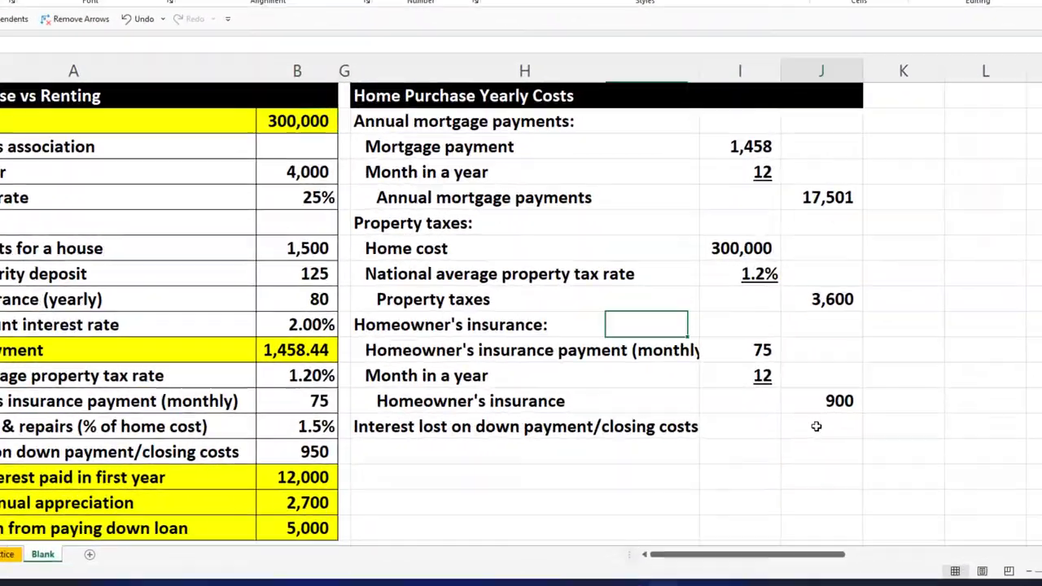
click(775, 436)
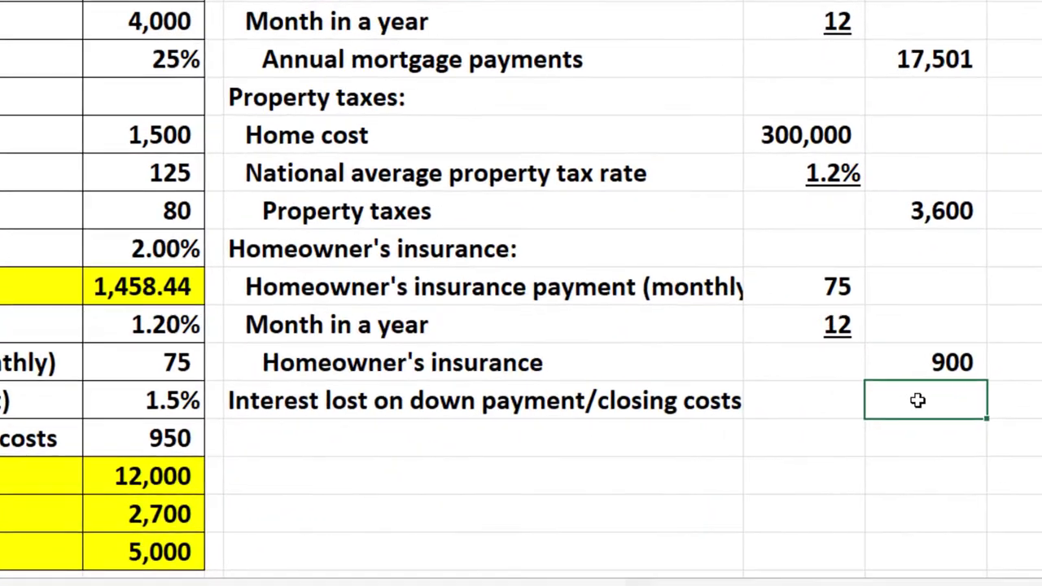
text(=)
key(ctrl+Left)
key(ctrl+Left)
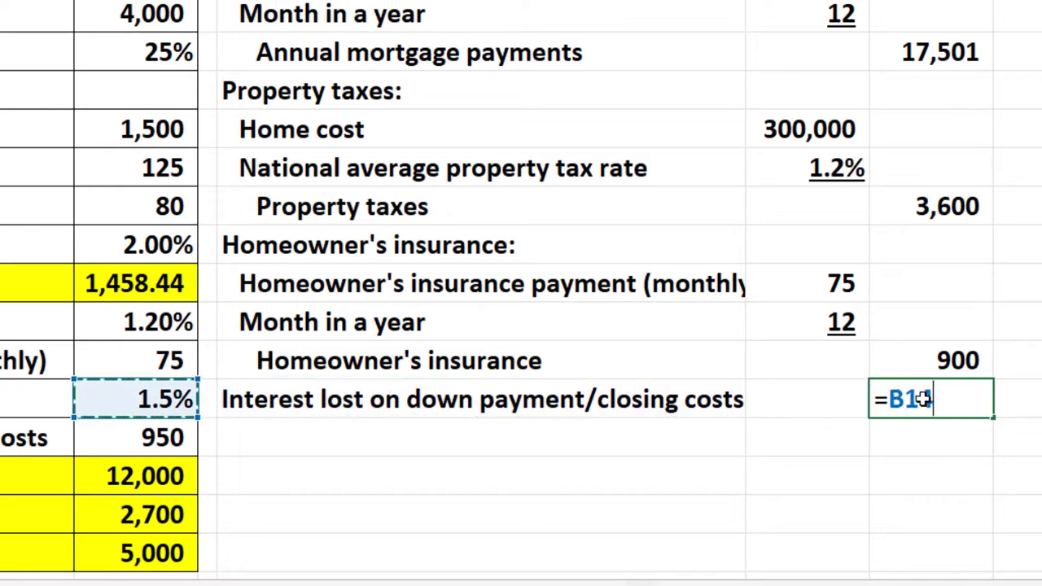
key(Down)
key(Return)
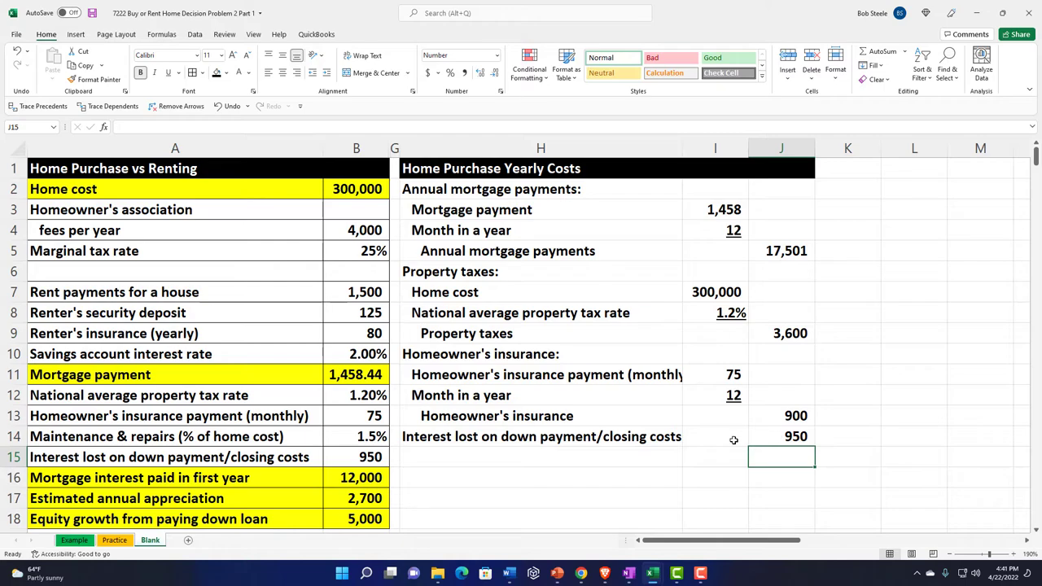
- Clear the interest lost entry from H14:J14
drag(643, 439, 768, 442)
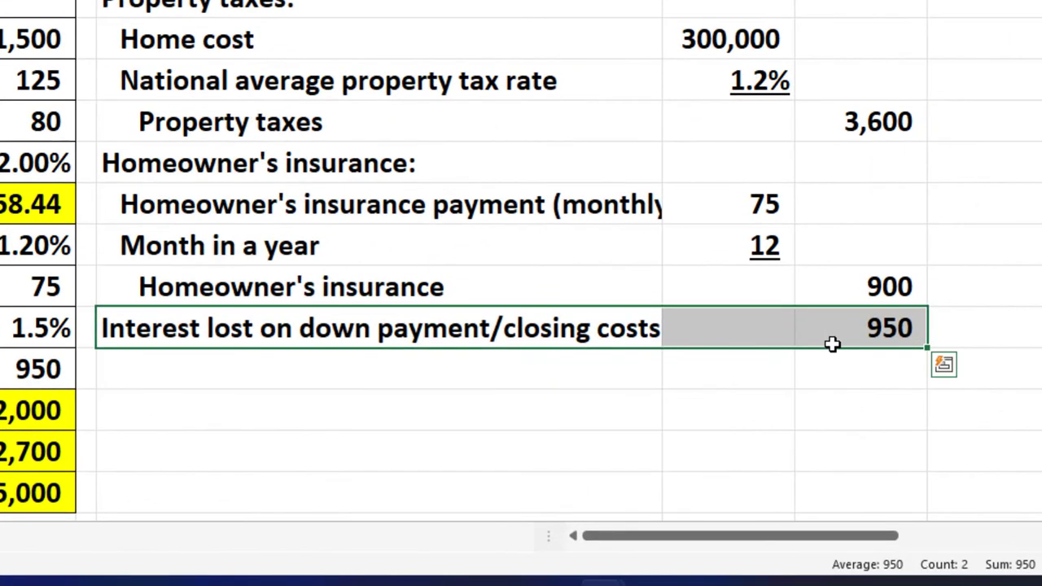
key(Delete)
key(shift+Left)
key(shift+Left)
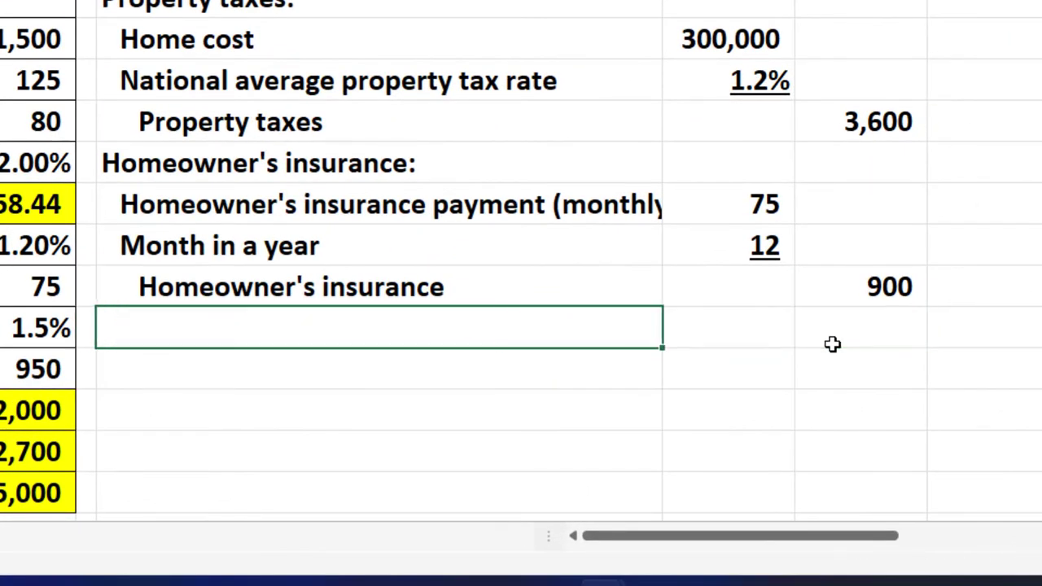
- Enter the subheading "Maintenance & repairs:" in H14
text(Main)
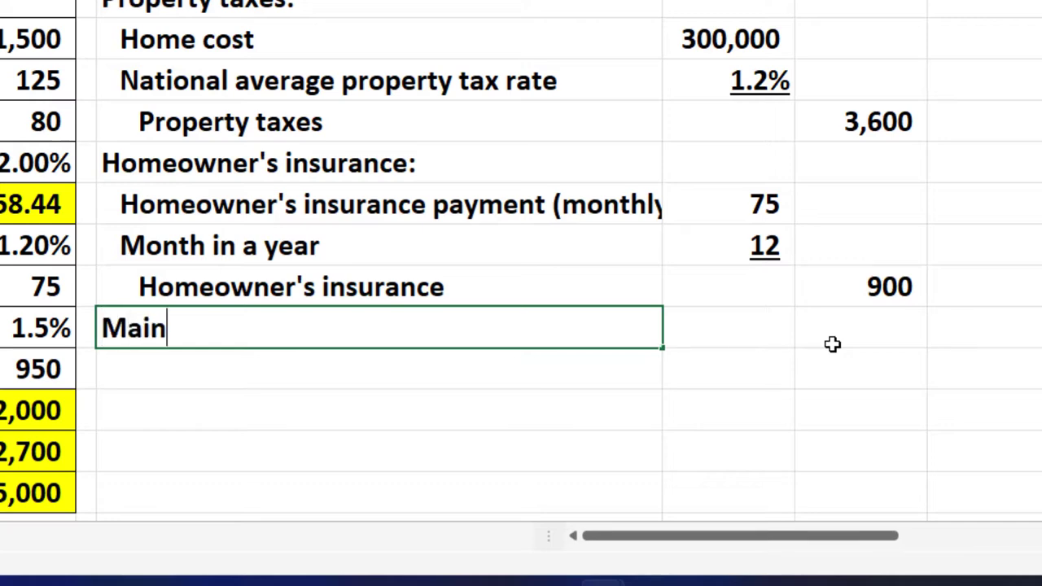
text(tenance & )
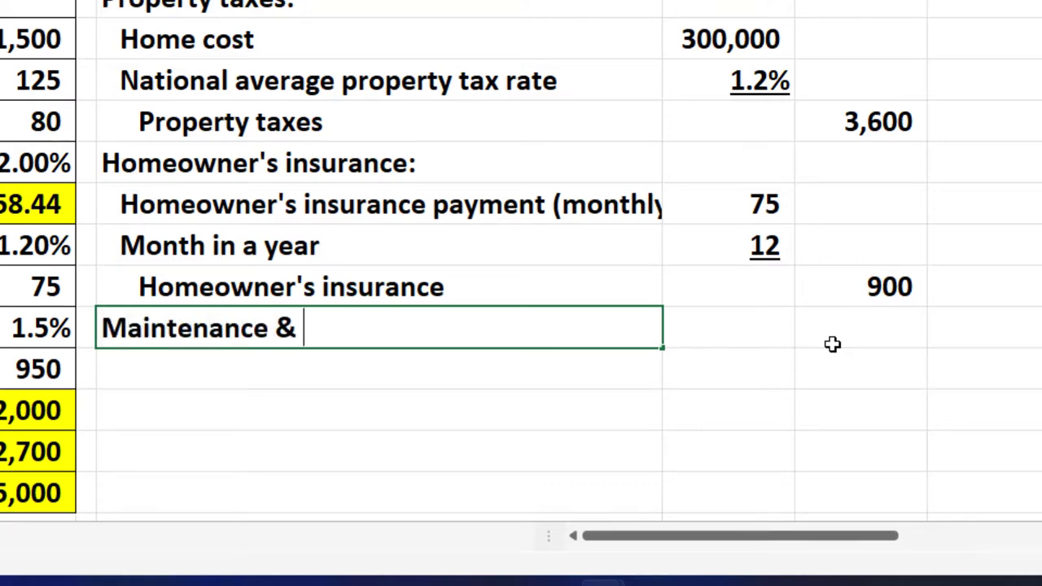
text(repairs:)
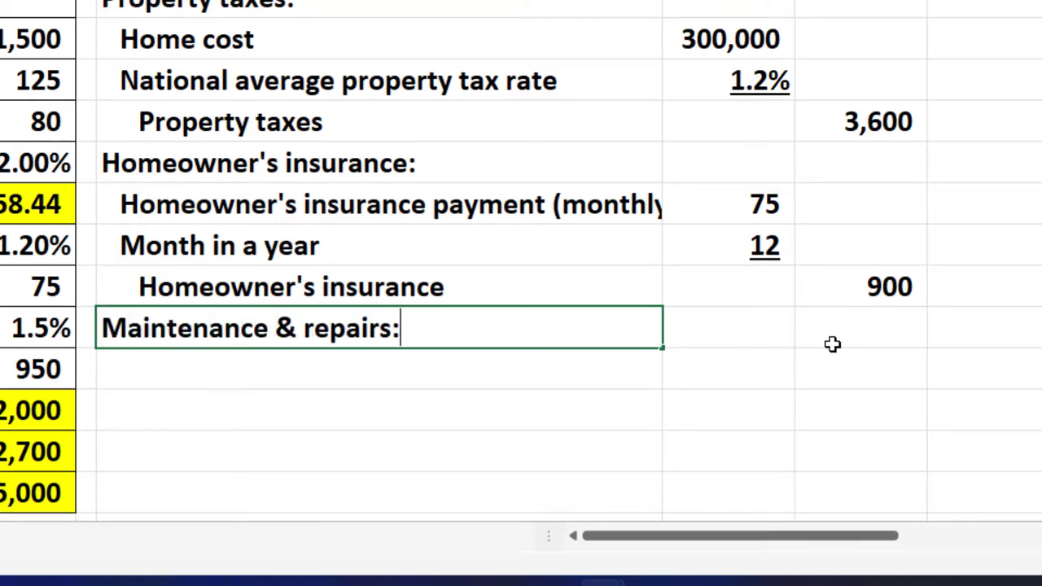
key(Return)
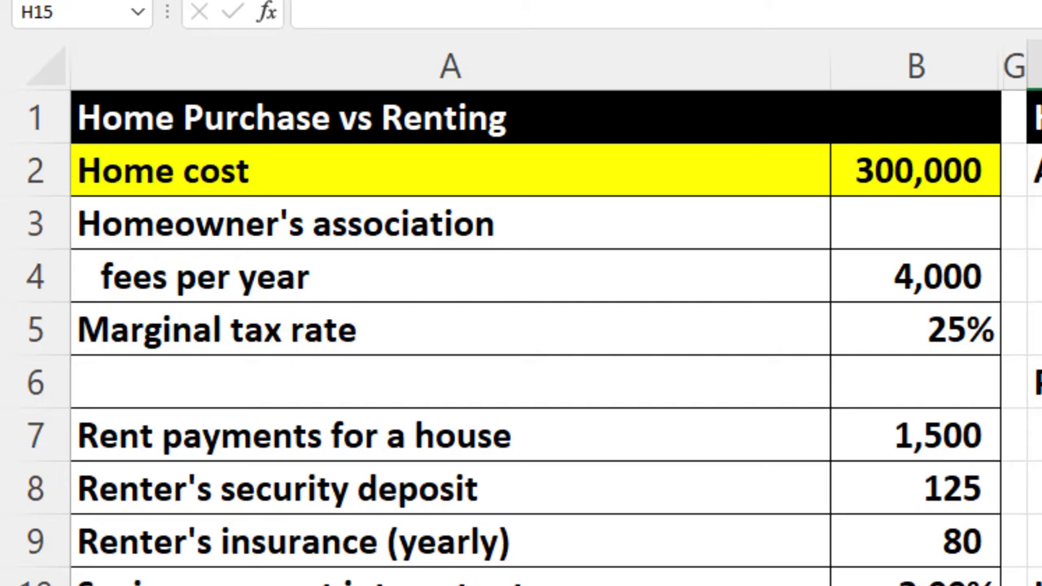
- Link H15, below the maintenance subheading, to the "Home cost" label in A2
click(915, 318)
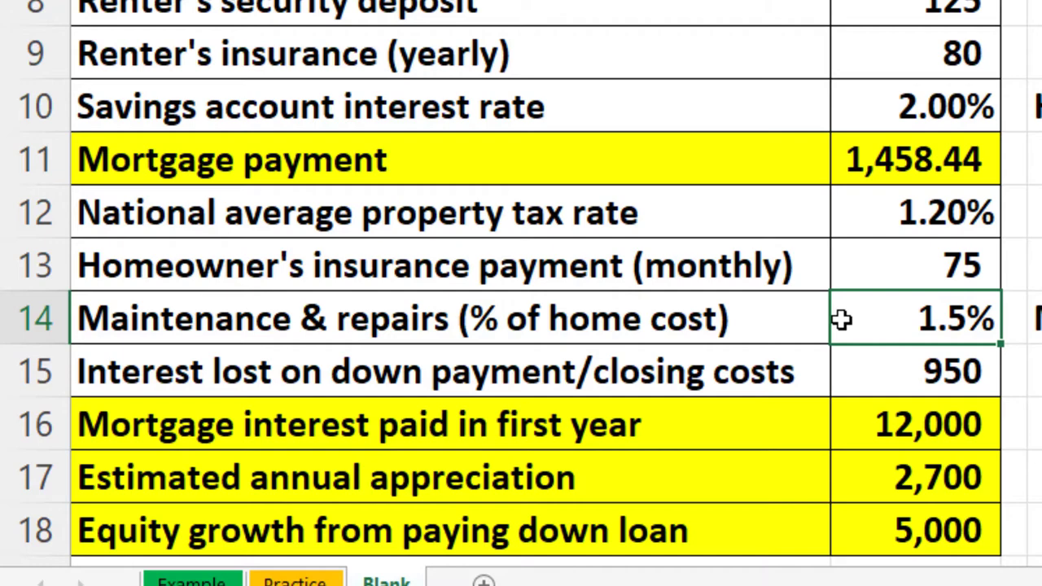
key(Down)
key(Right)
key(Right)
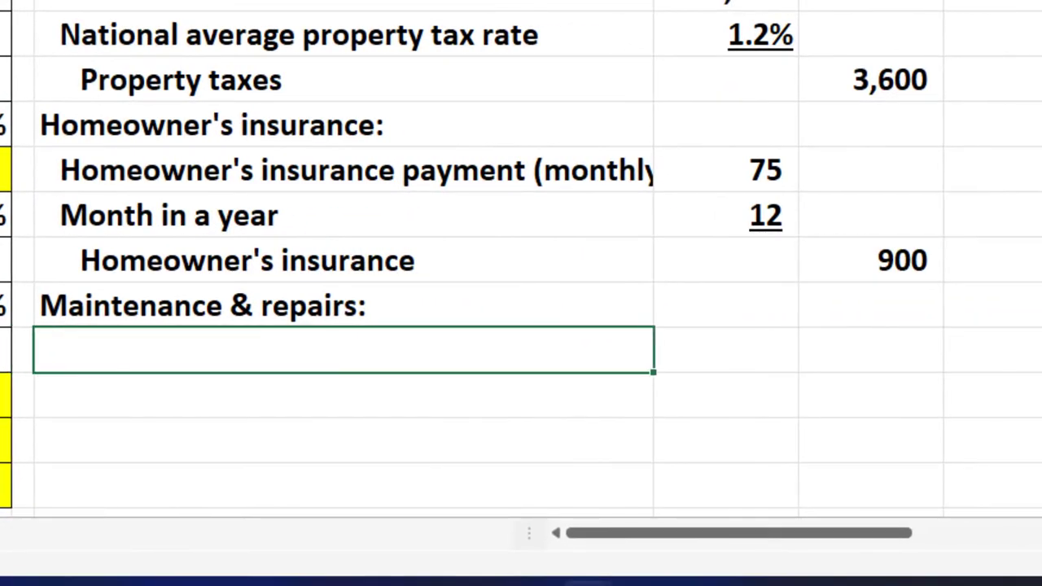
text(=)
key(Up)
key(Up)
key(Up)
key(Up)
key(Up)
key(Up)
key(Up)
key(Up)
key(Up)
key(Up)
key(Left)
key(Left)
key(Left)
key(Left)
key(Left)
key(Left)
key(Up)
key(Up)
key(Left)
key(Up)
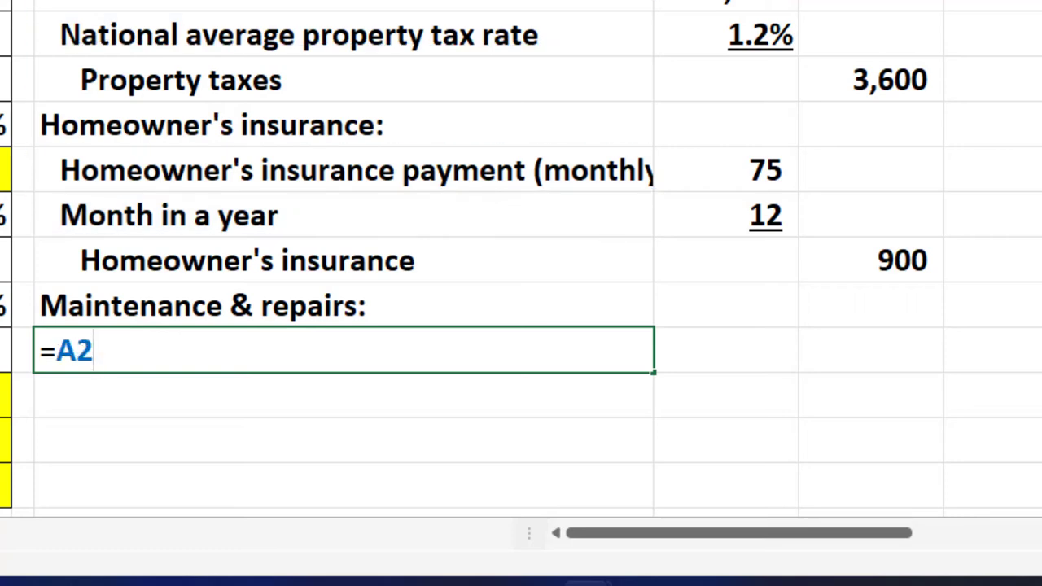
key(Tab)
- Link I15 to the home cost amount in B2
text(=)
key(Left)
key(Left)
key(Left)
key(Up)
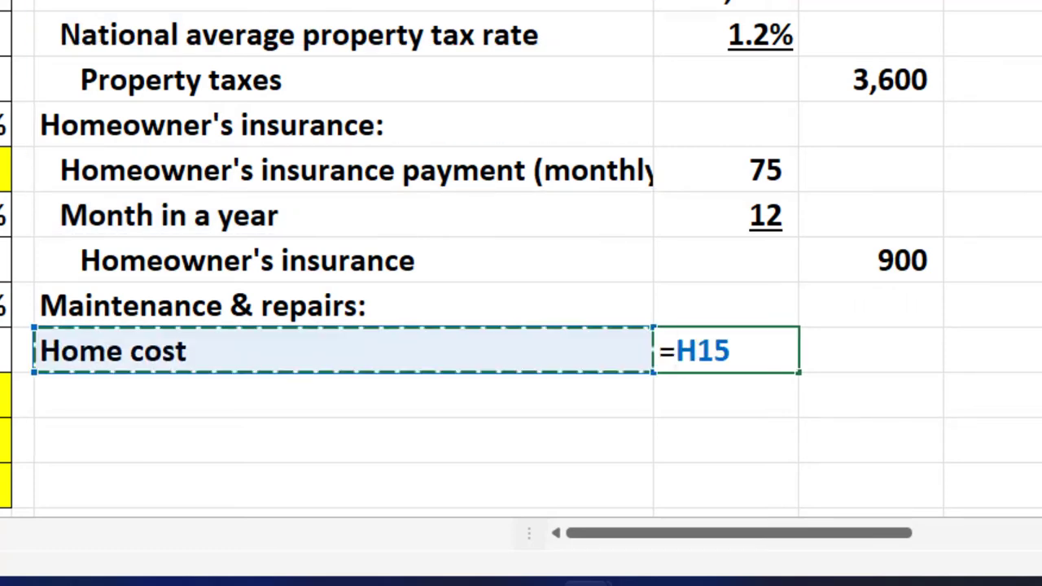
key(Up)
key(Up)
key(Up)
key(Up)
key(Up)
key(Up)
key(Up)
key(Up)
key(Up)
key(Up)
key(Up)
key(Right)
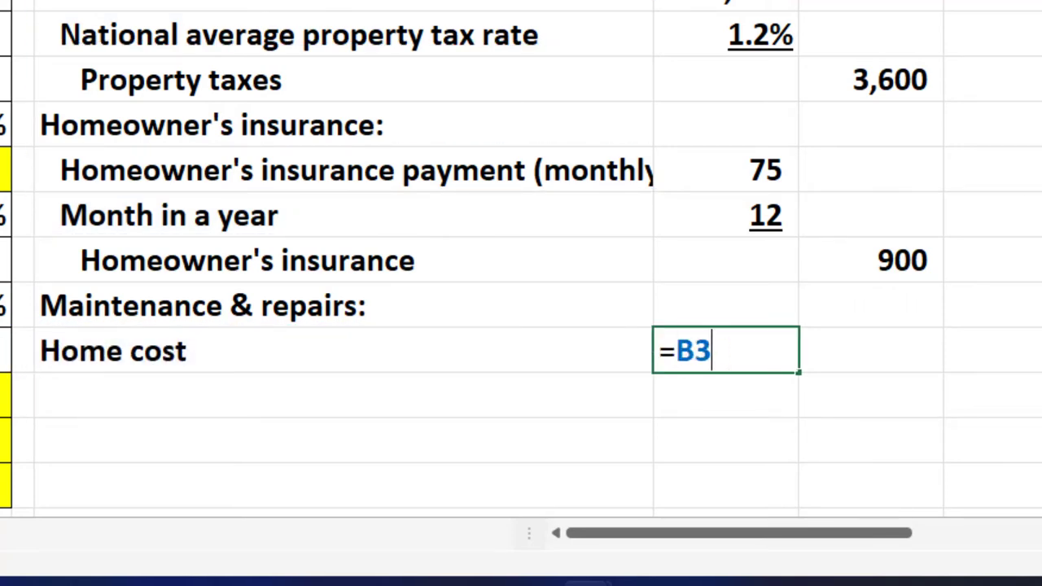
key(Up)
key(Return)
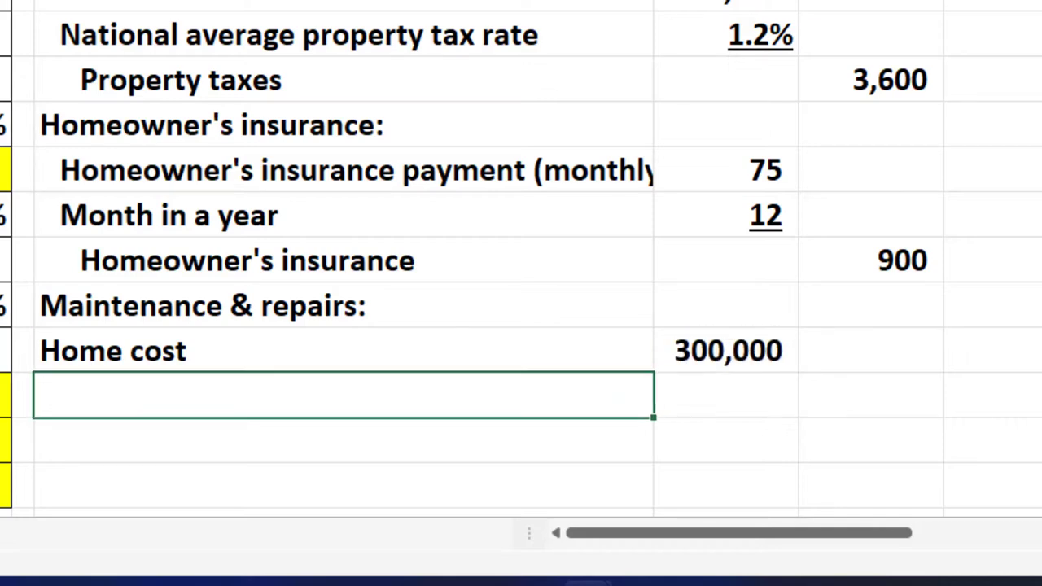
- Link H16 to the "Maintenance & repairs (% of home cost)" label in A14
text(=)
key(Up)
key(Right)
key(Left)
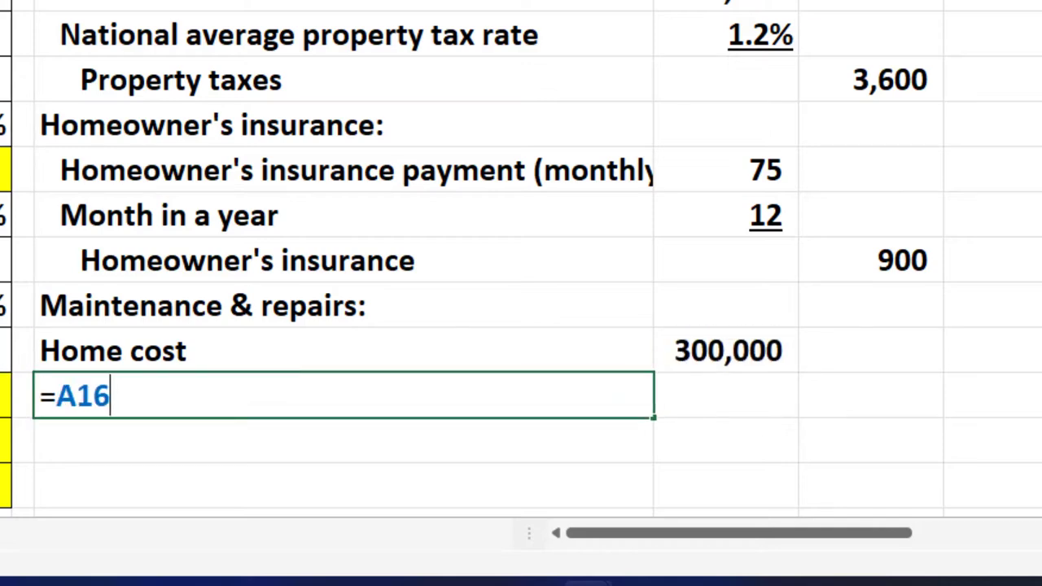
key(Up)
key(Up)
key(Tab)
- Link I16 to the maintenance and repairs percentage in B14
text(=)
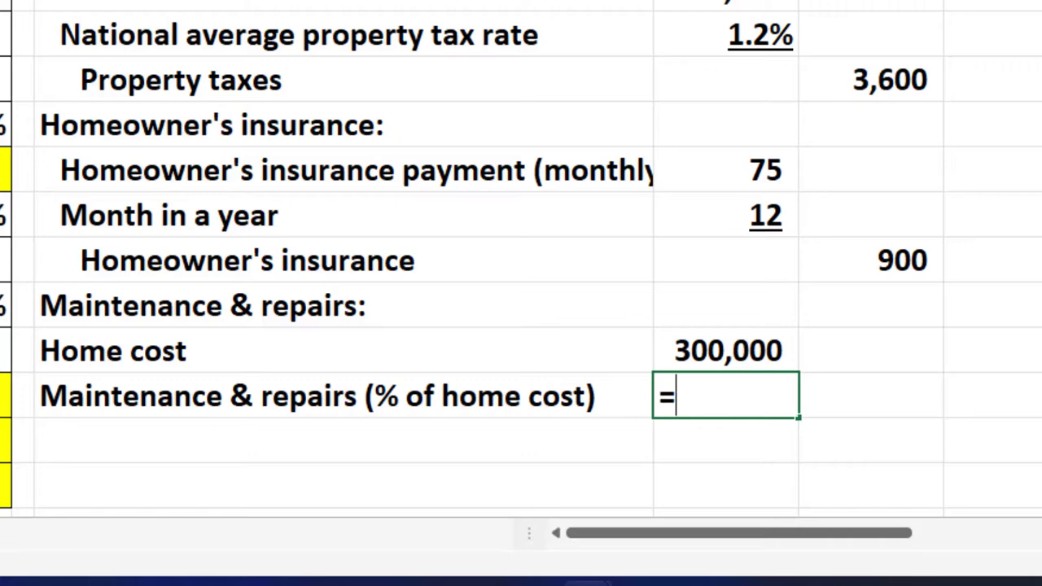
key(Down)
key(Up)
key(Up)
key(Up)
key(Return)
key(Up)
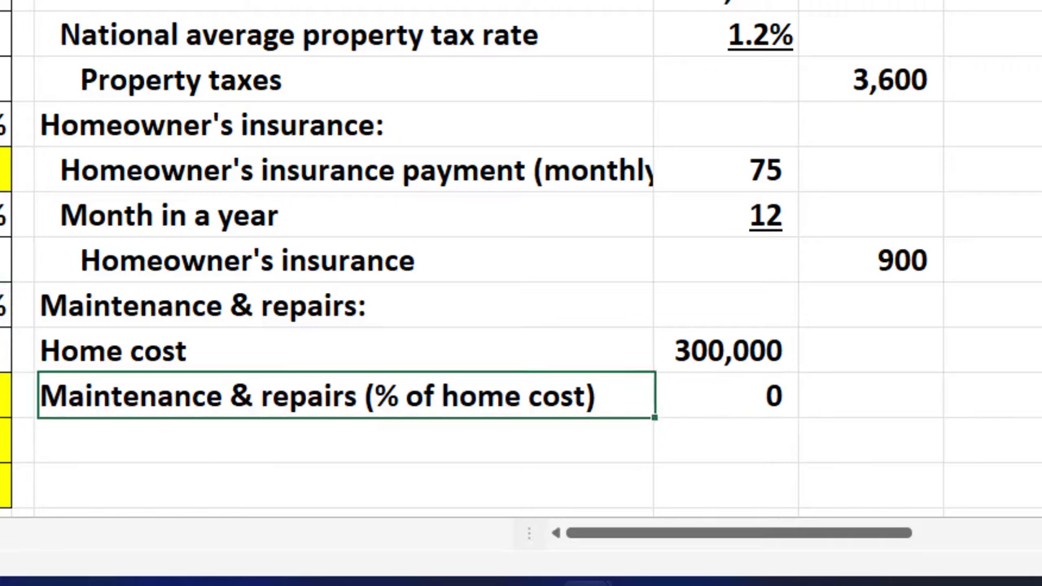
- Format the maintenance and repairs rate in I16 as a percentage with one decimal and underline it
key(Right)
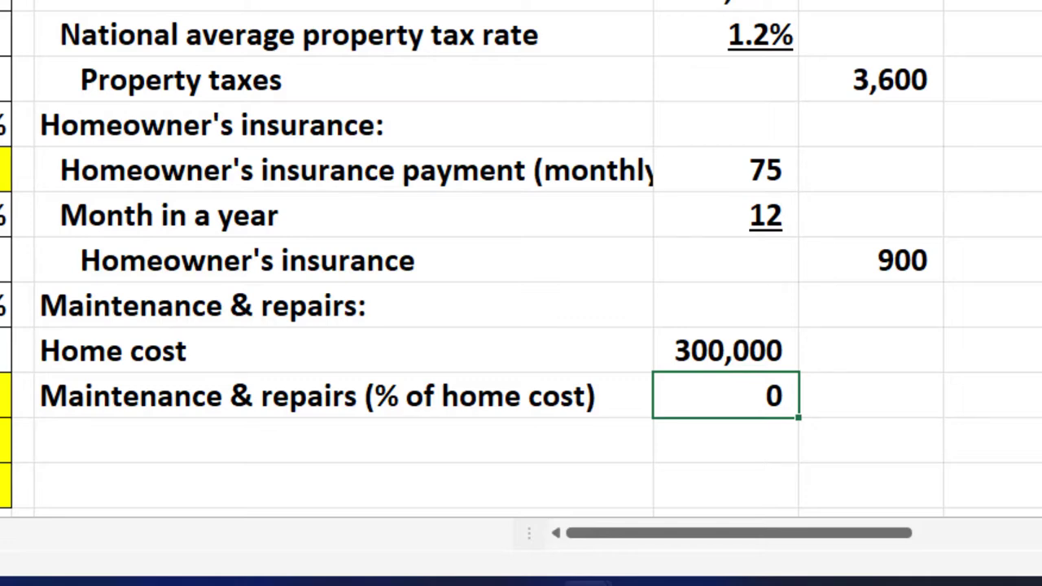
key(ctrl+shift+5)
key(alt+h)
key(0)
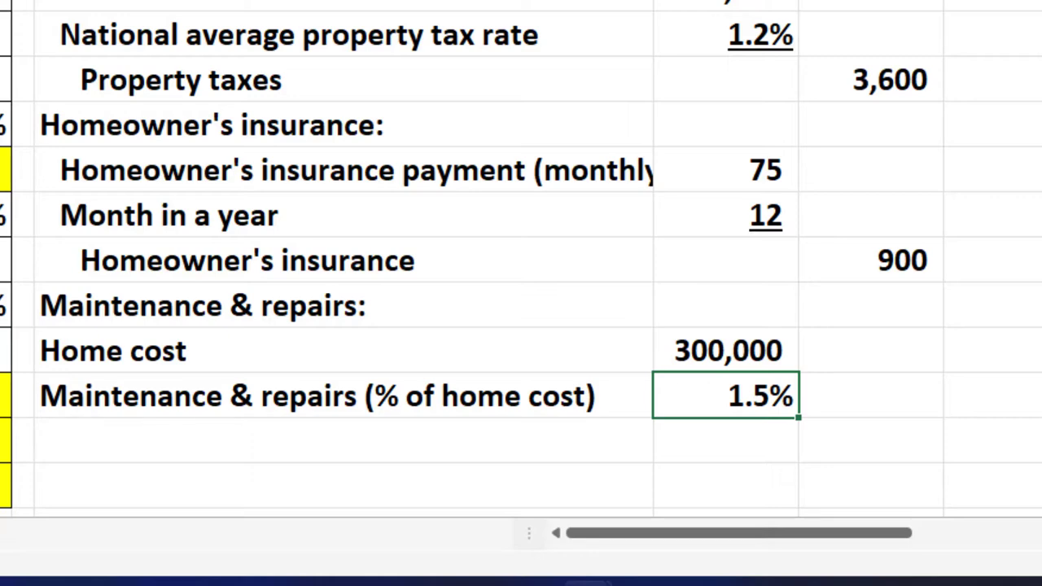
key(ctrl+u)
- Copy the "Maintenance & repairs:" subheading into H17 and remove its colon so it reads "Maintenance & repairs"
click(183, 433)
click(202, 306)
key(ctrl+c)
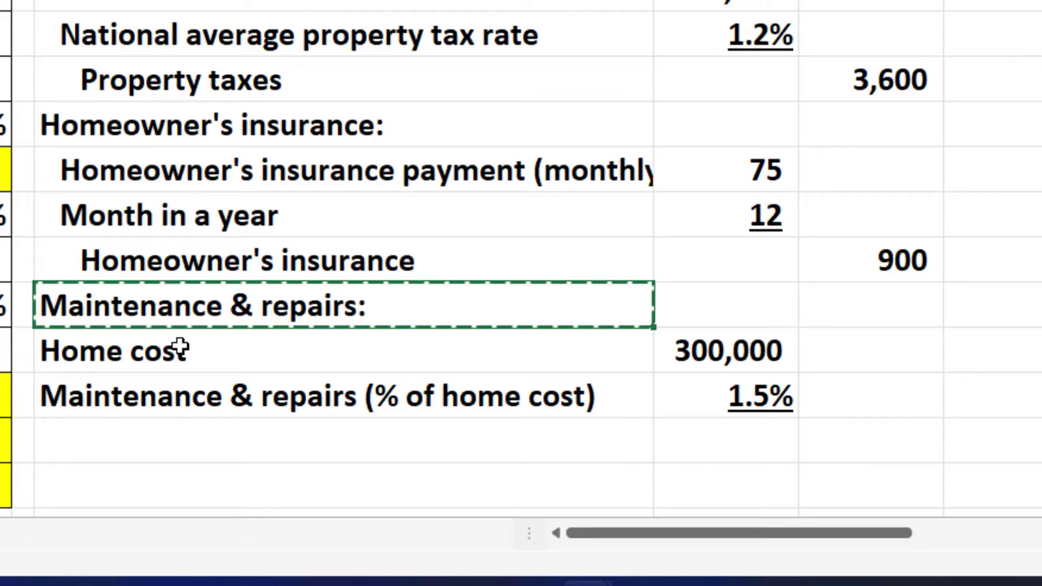
click(152, 432)
key(ctrl+v)
double_click(388, 440)
key(BackSpace)
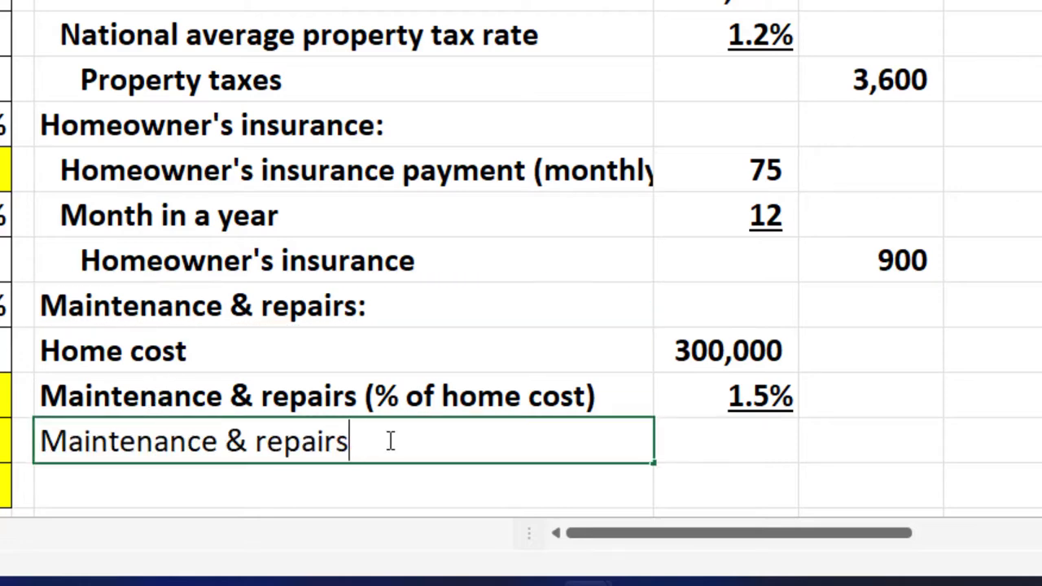
key(Return)
- Indent the labels in H15:H17 one level, and indent "Maintenance & repairs" in H17 one more level
drag(314, 334, 321, 421)
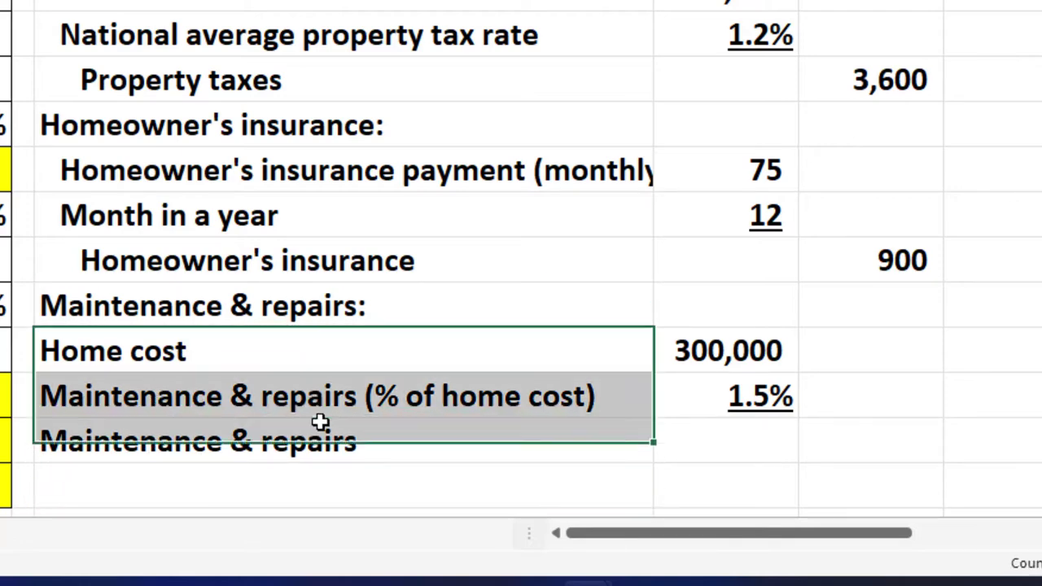
key(ctrl+alt+Tab)
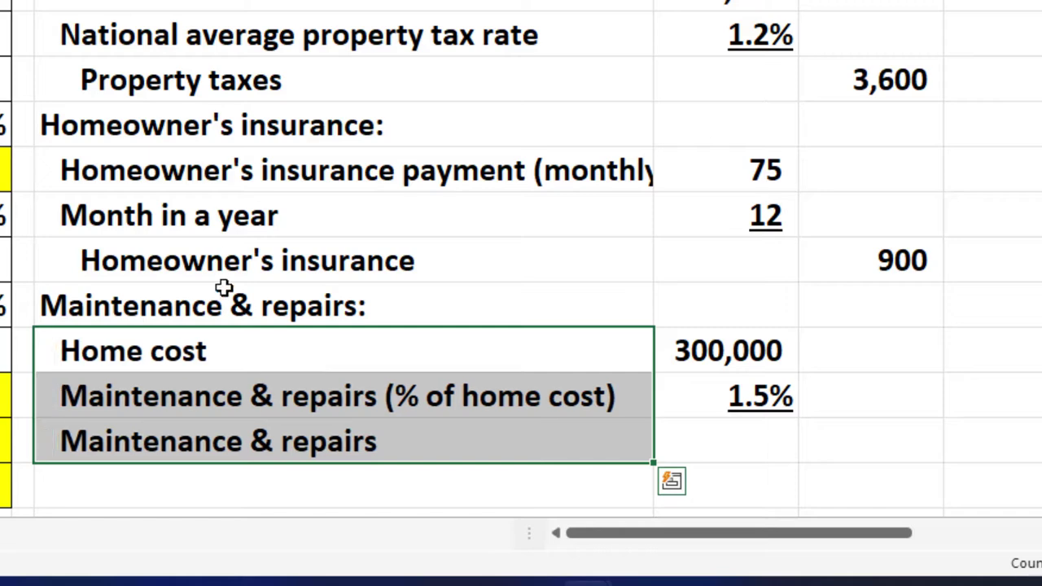
click(215, 441)
key(ctrl+alt+Tab)
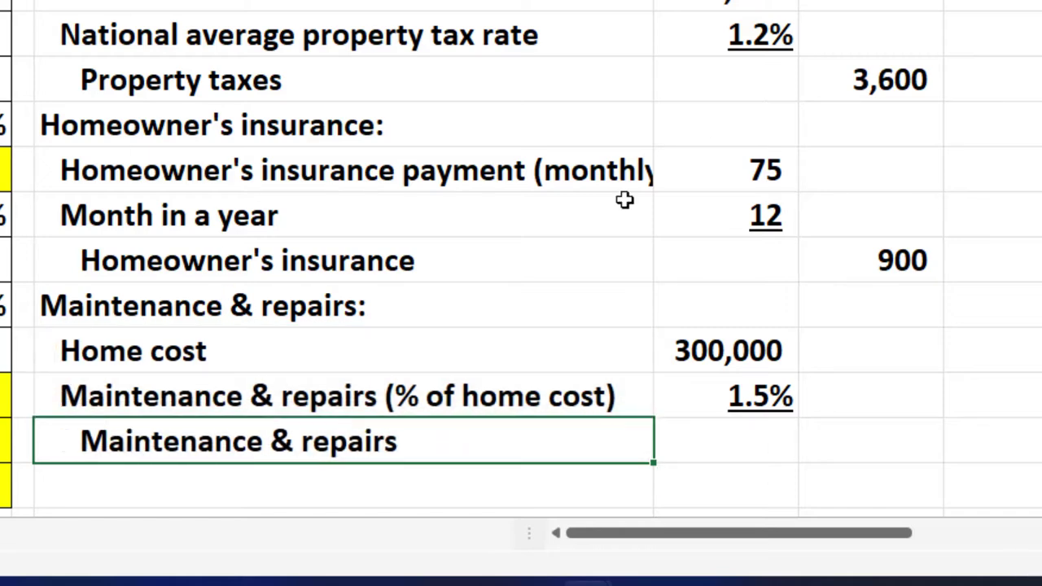
- Calculate maintenance and repairs in J17 by multiplying the home cost in I15 by the rate in I16
click(881, 444)
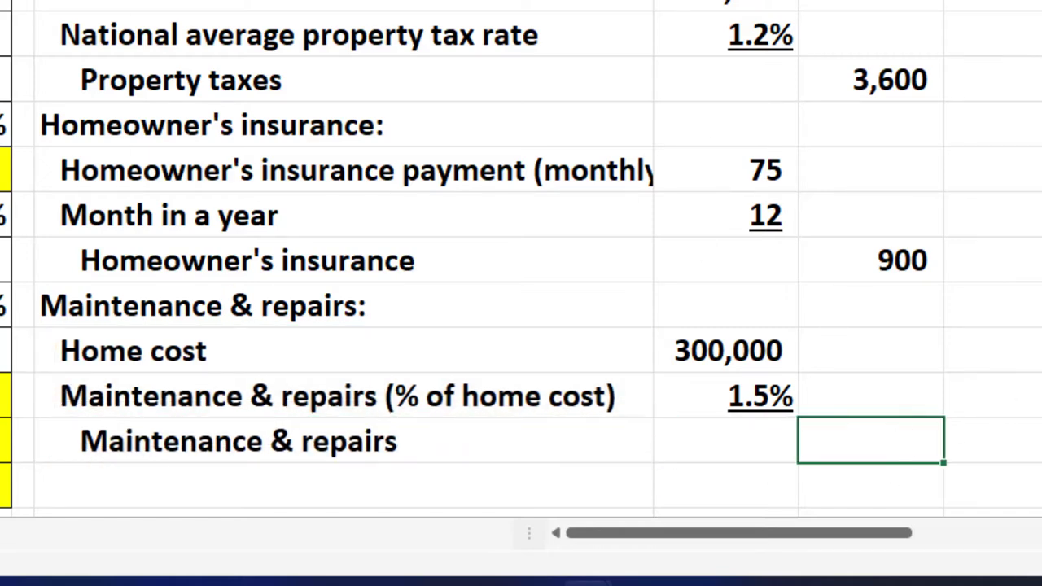
text(=)
click(727, 351)
text(*)
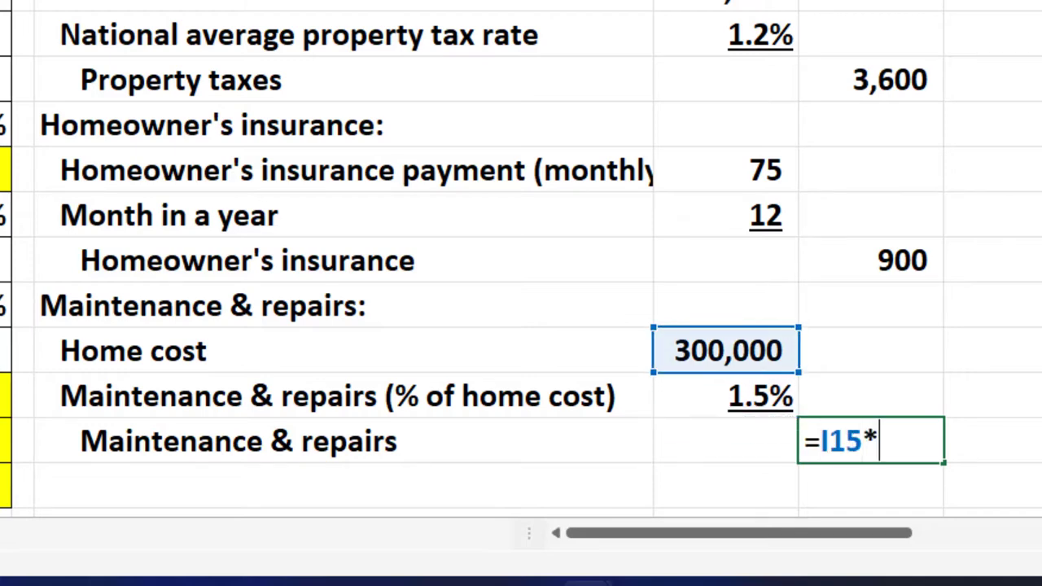
click(759, 397)
key(Return)
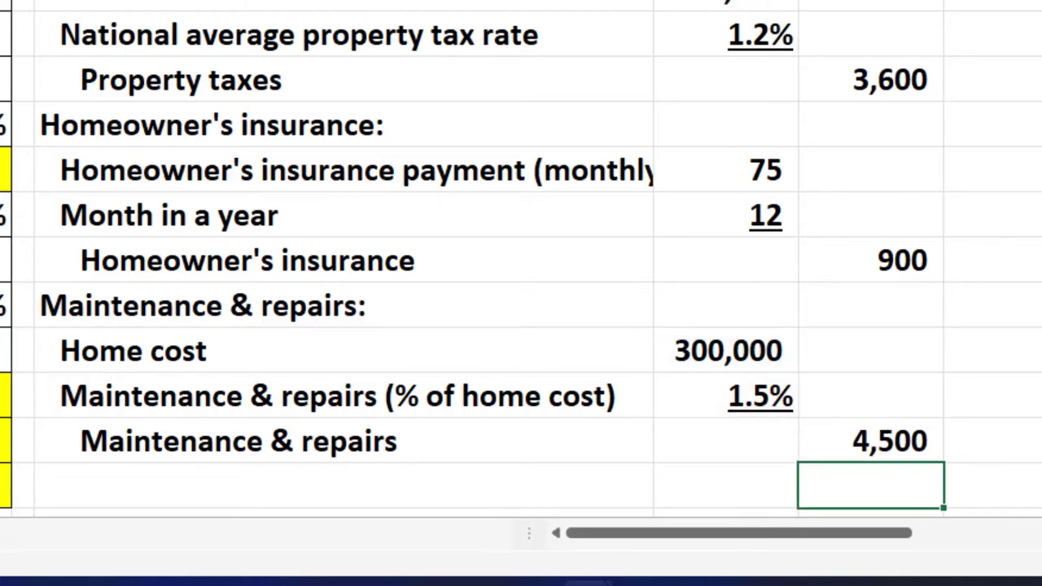
- Link H18 to the "Interest lost on down payment/closing costs" label in A15
click(342, 485)
text(=)
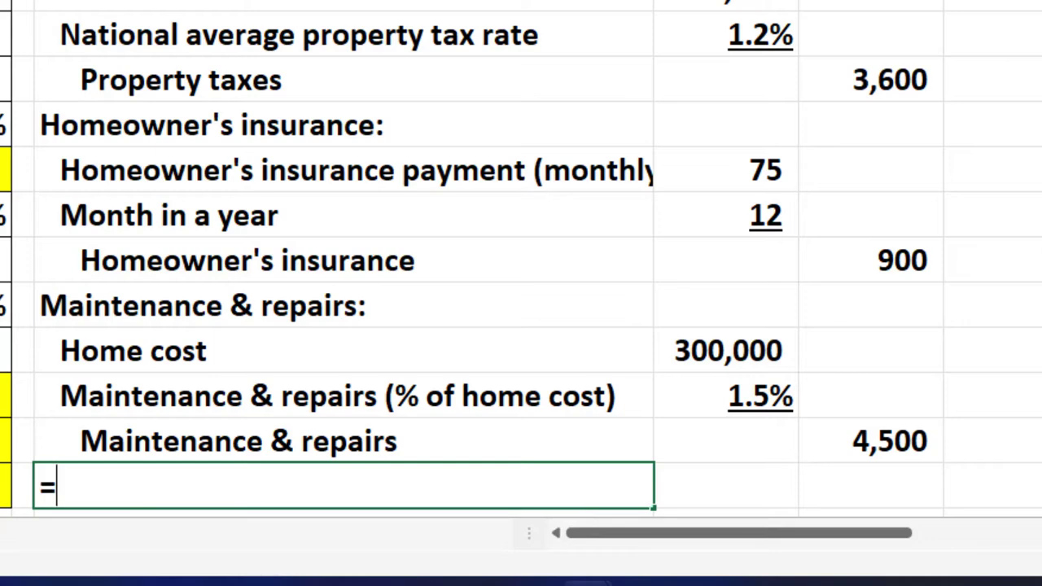
key(Left)
key(Home)
key(Up)
key(Up)
key(Up)
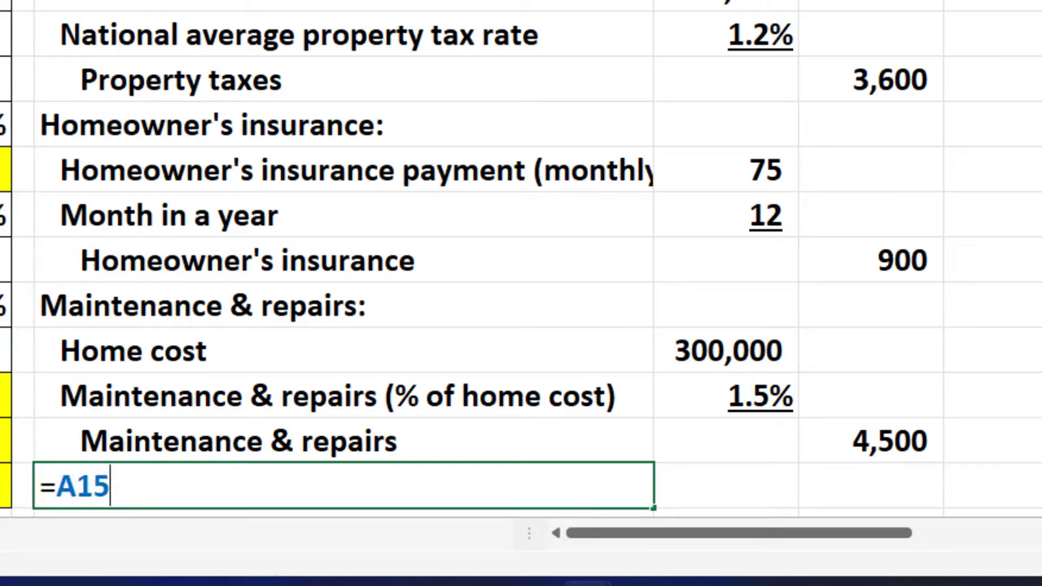
key(Tab)
key(Tab)
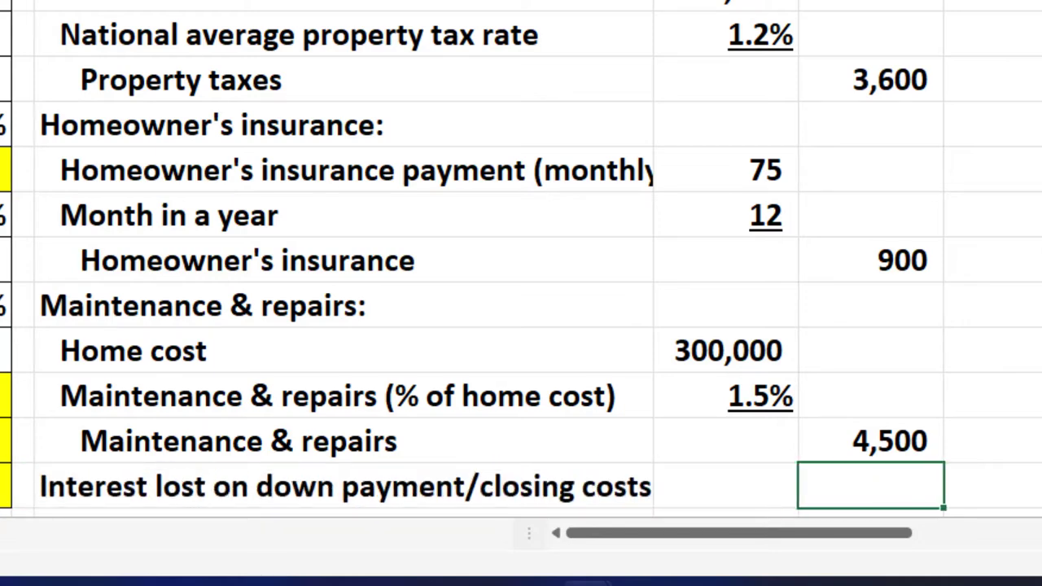
- Link J18 to the amount of interest lost on down payment and closing costs in B15
text(=)
key(Left)
key(Home)
key(Up)
key(Up)
key(Up)
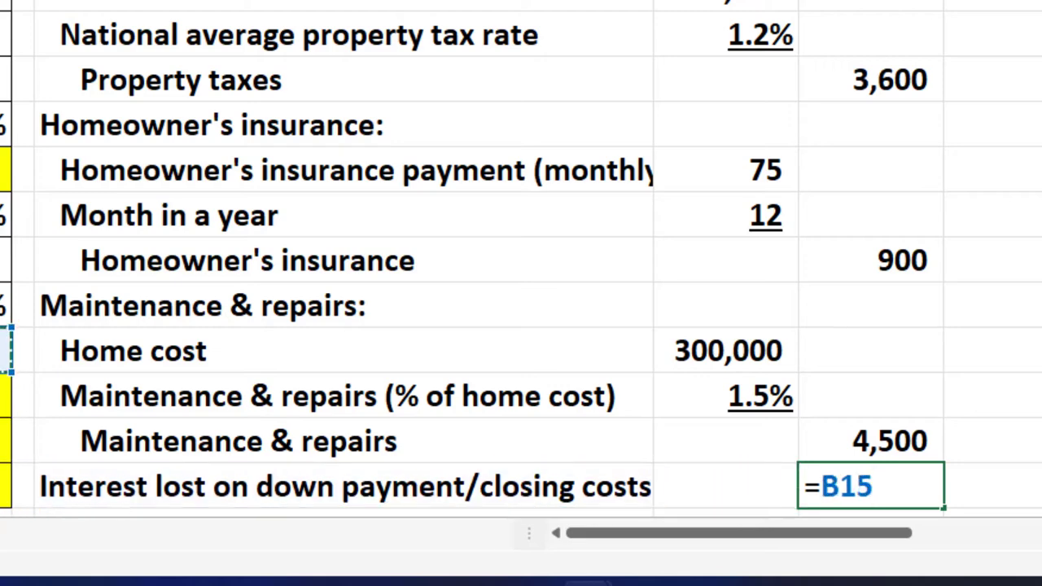
key(Return)
- Underline the lost interest amount in J18
key(Up)
key(Right)
key(Right)
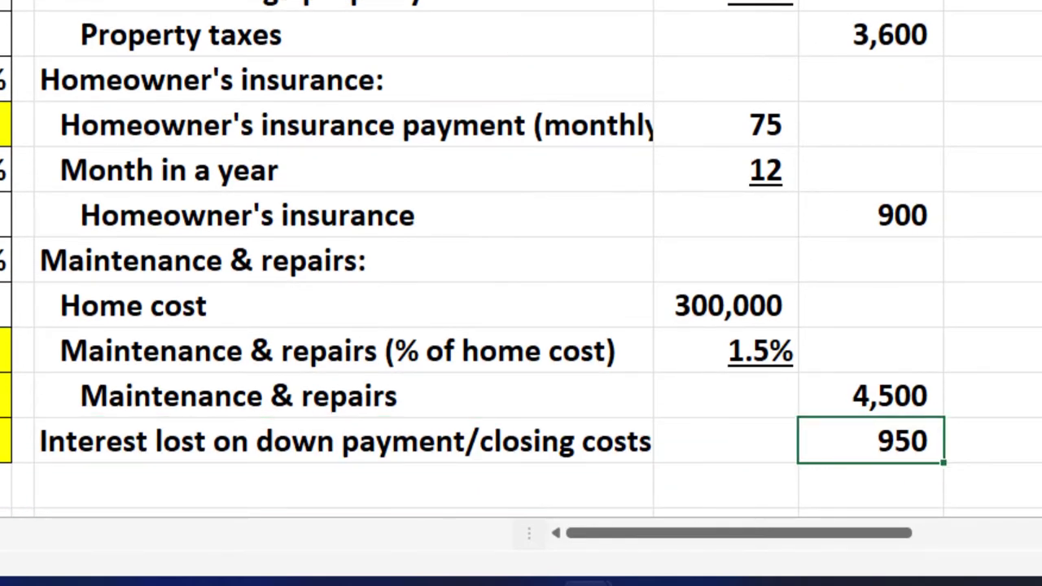
key(ctrl+u)
key(Down)
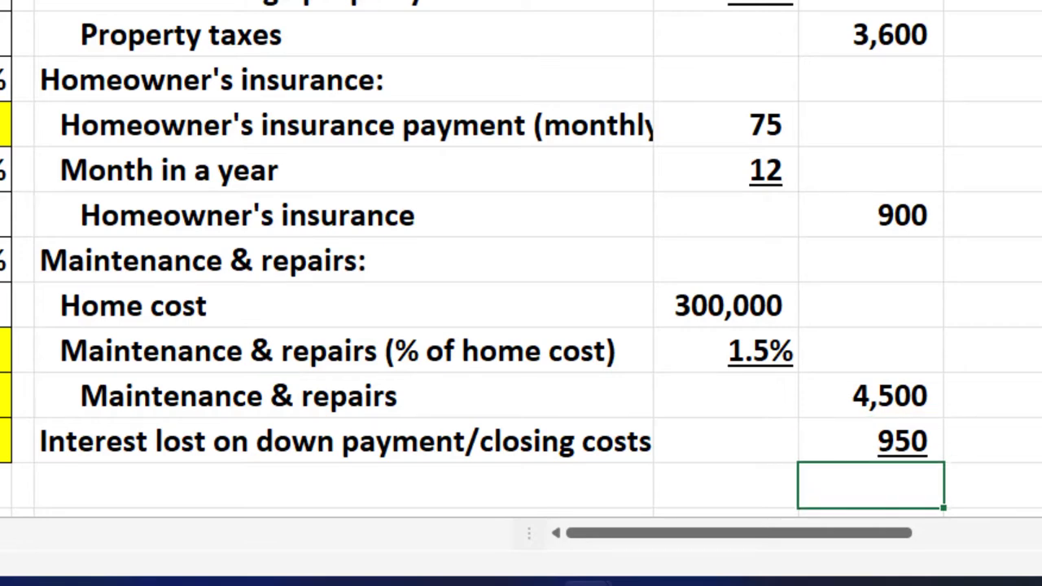
- Enter the total label "Home purchase yearly costs" in H19, below the lost interest line
key(Left)
key(Left)
scroll(521, 258, up, 1)
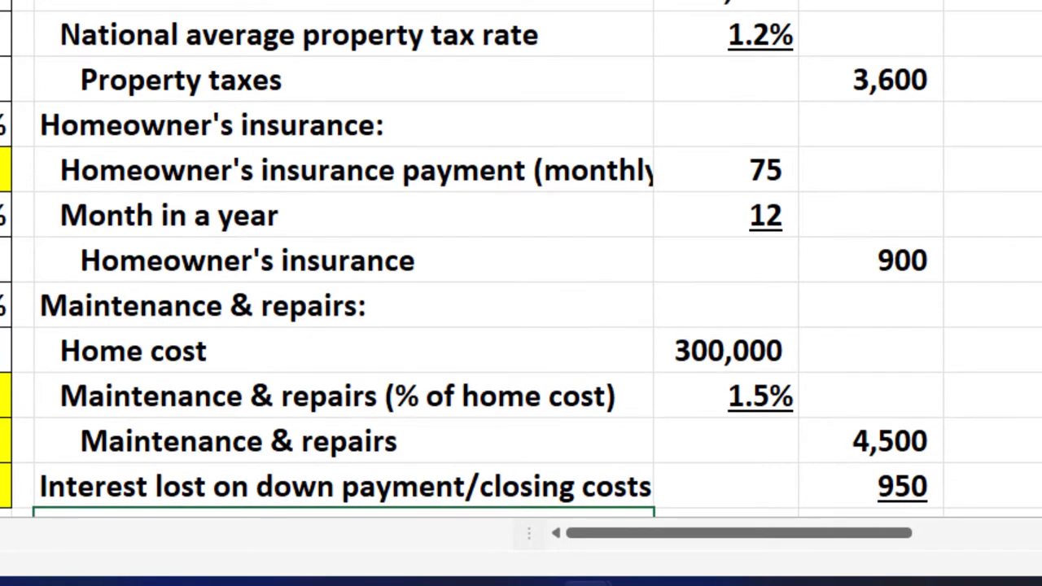
text(H)
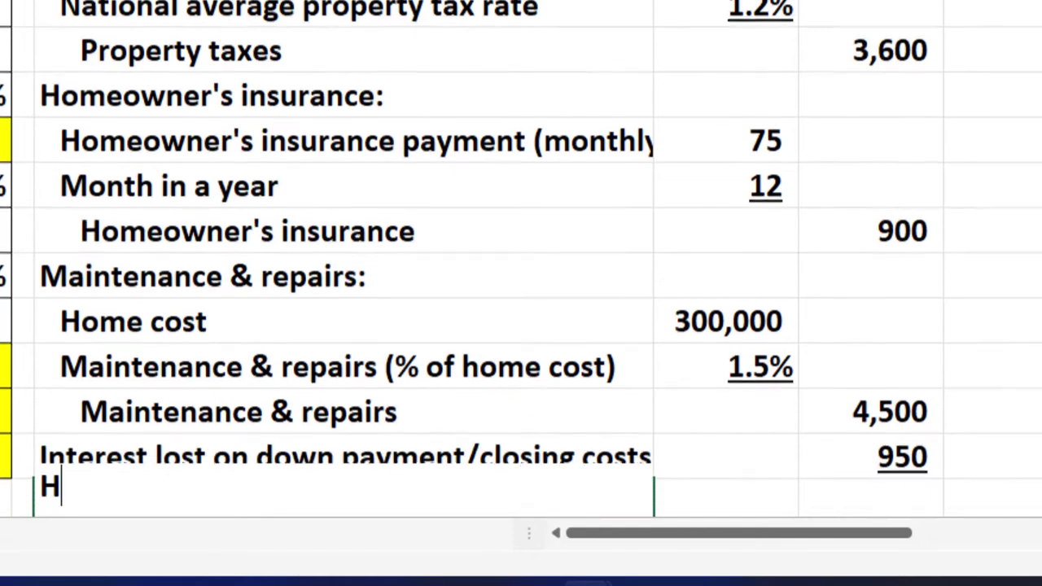
text(ome purchase yearly c)
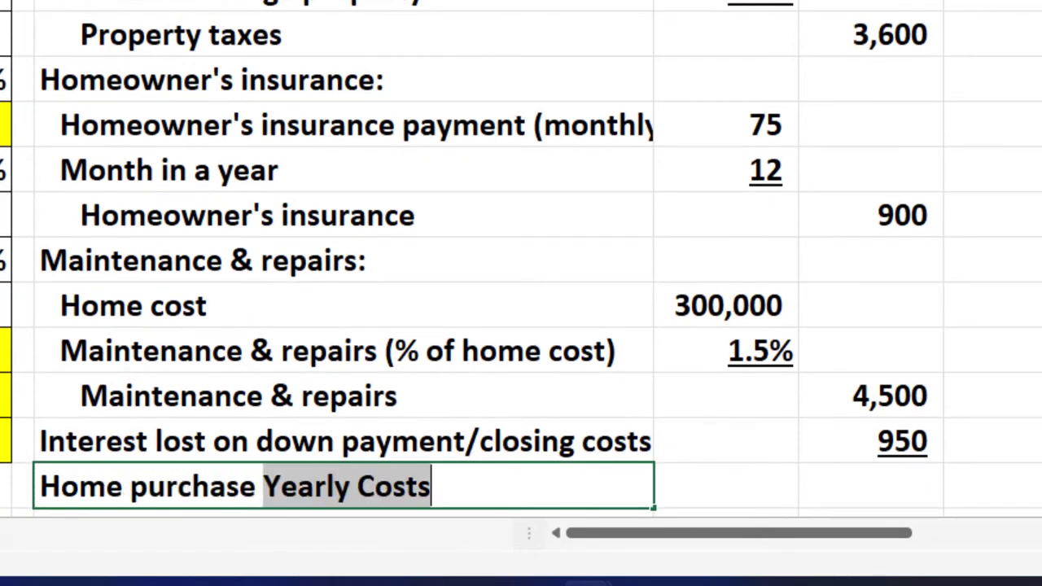
text(osst)
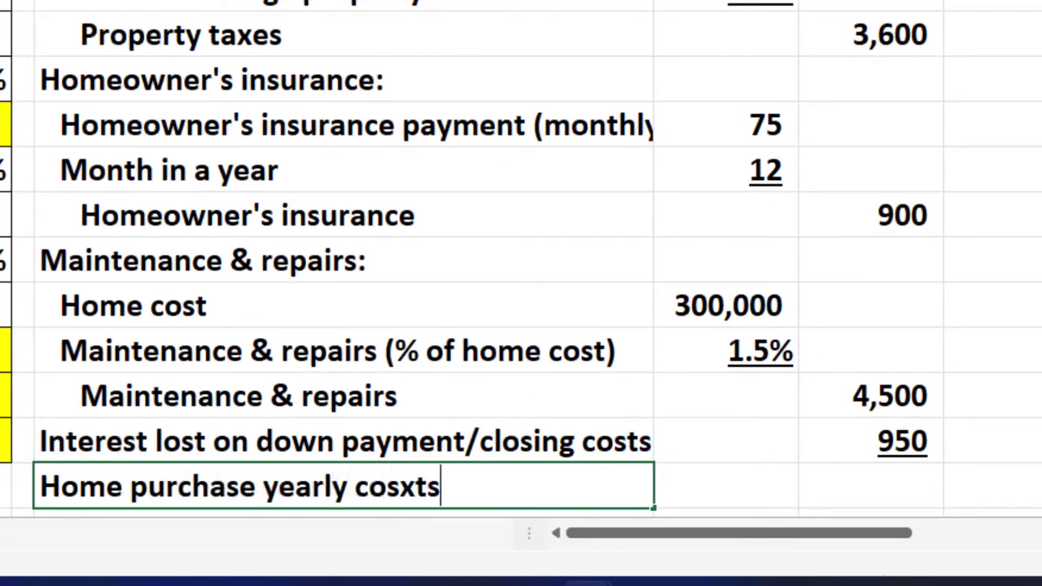
key(BackSpace)
key(BackSpace)
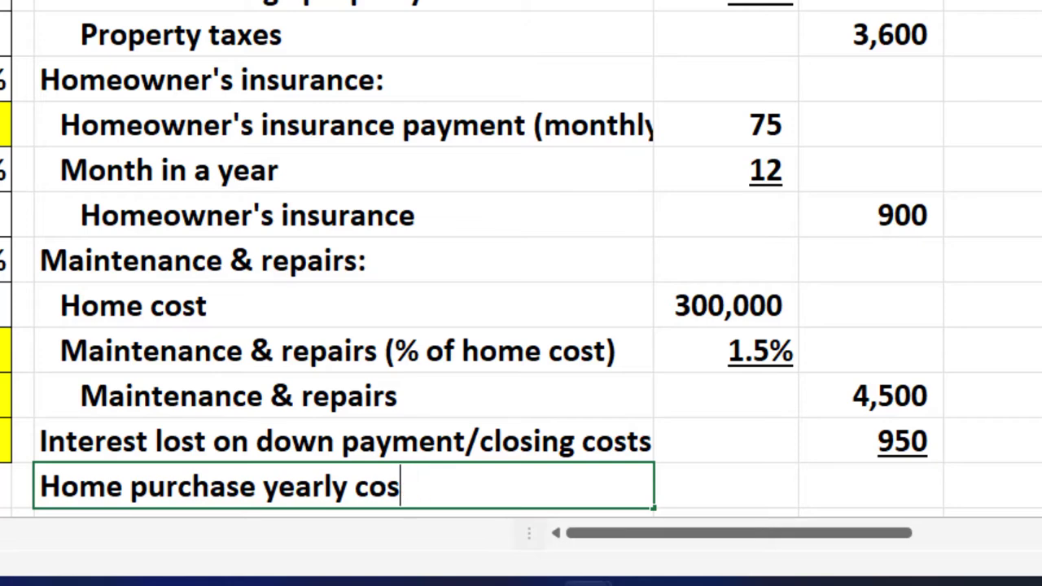
text(ts)
- Total the home purchase yearly costs in J19 with a SUM of the column J amounts above it
click(870, 486)
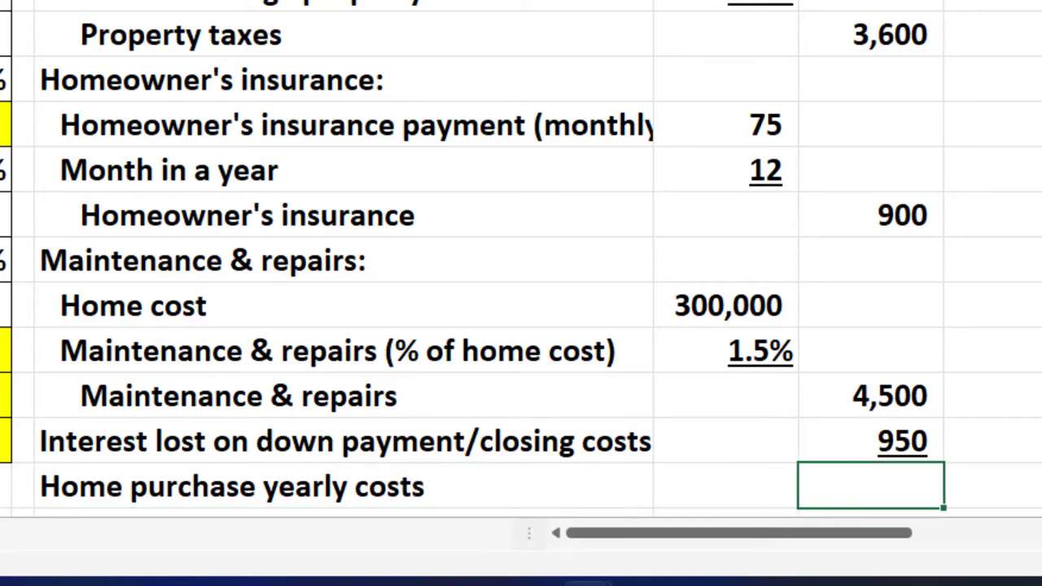
text(=sum()
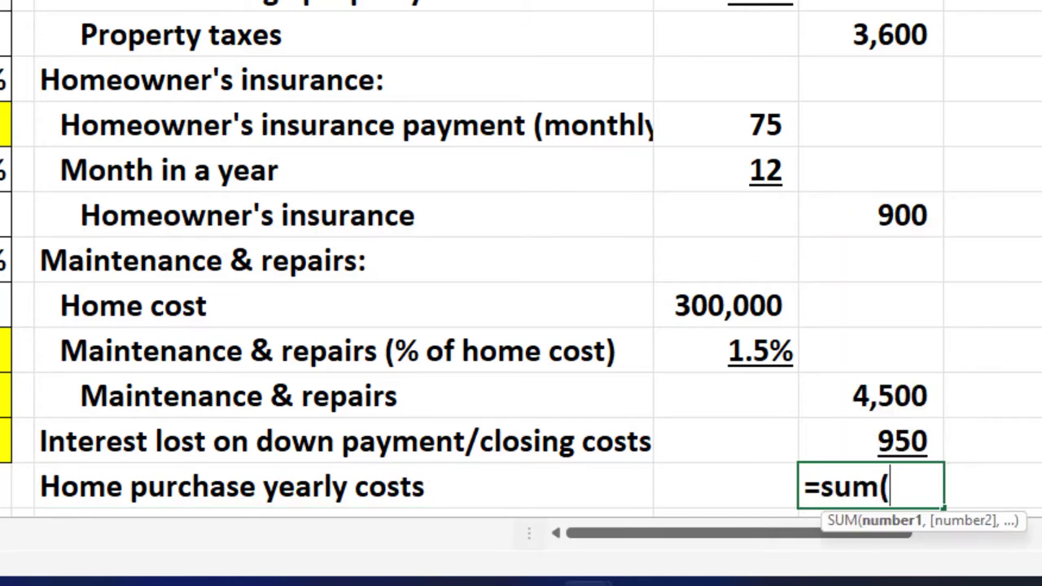
key(Up)
drag(870, 441, 871, 0)
key(Return)
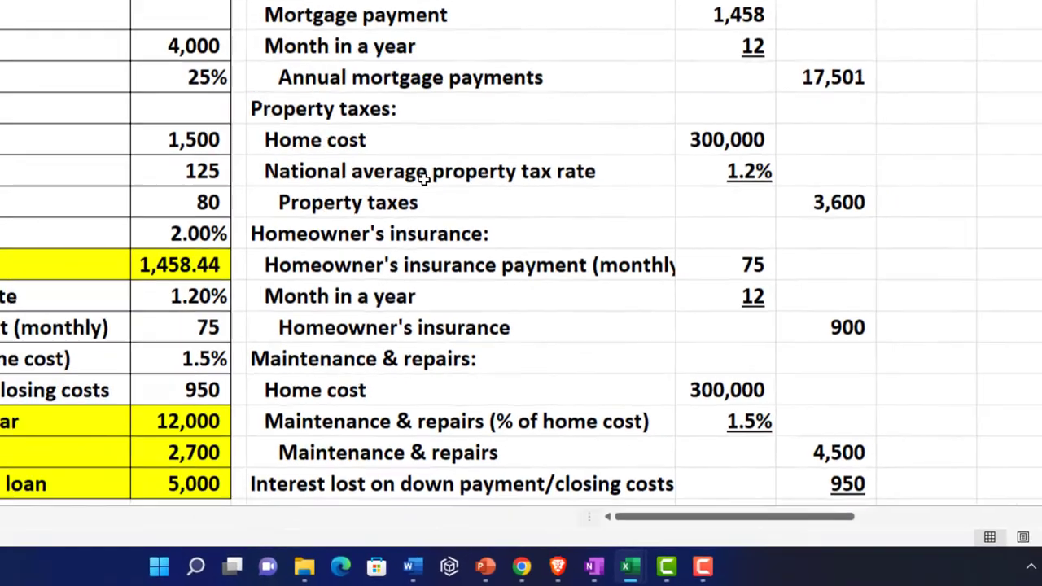
- Apply cell borders and a light blue fill to the yearly costs table in H2:J19
drag(381, 0, 805, 467)
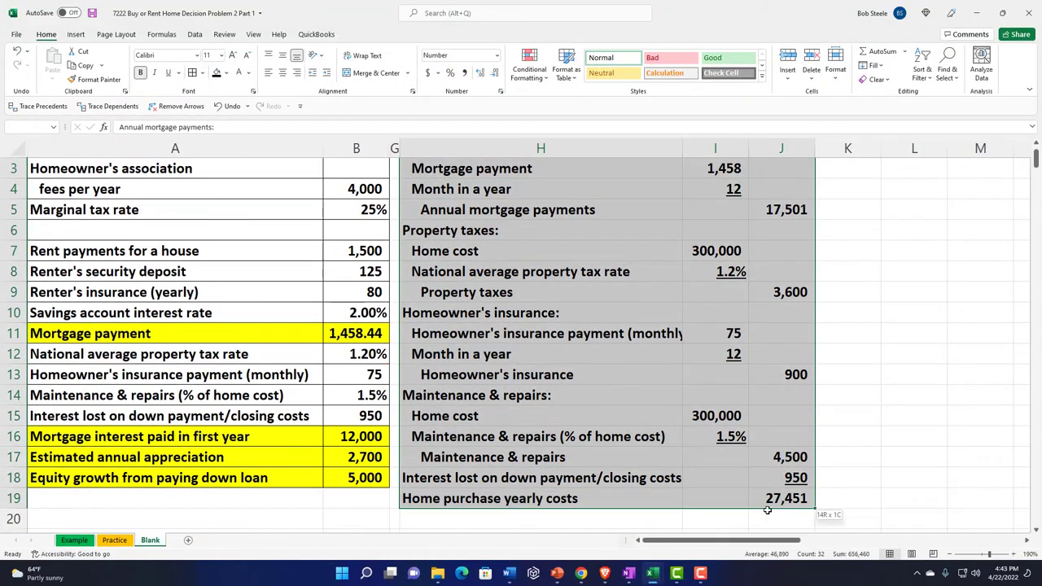
drag(767, 509, 772, 489)
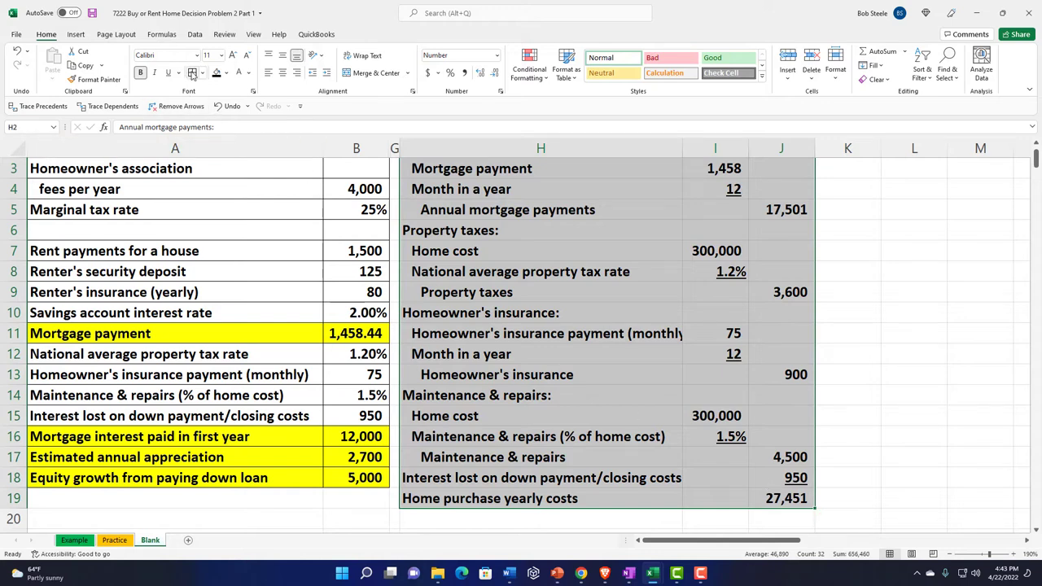
click(226, 73)
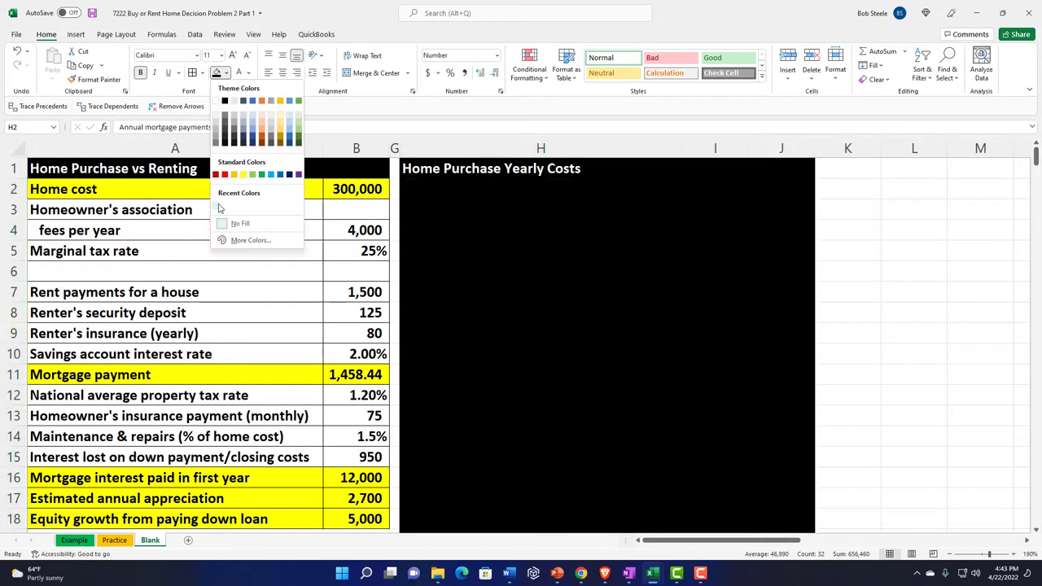
click(219, 208)
click(637, 201)
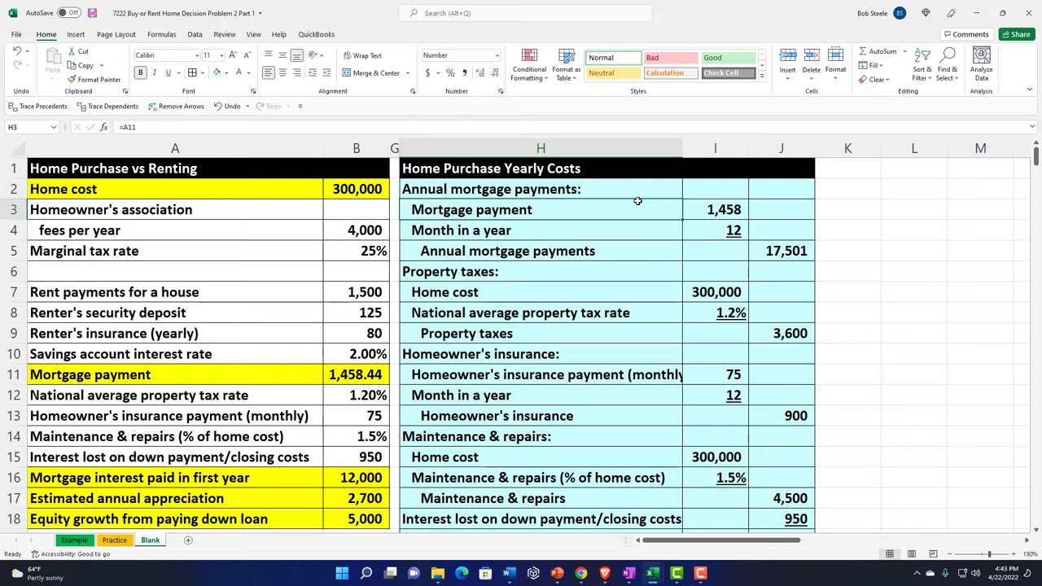
- Copy the formatting and narrow width of spacer column G to column K with Format Painter
click(395, 147)
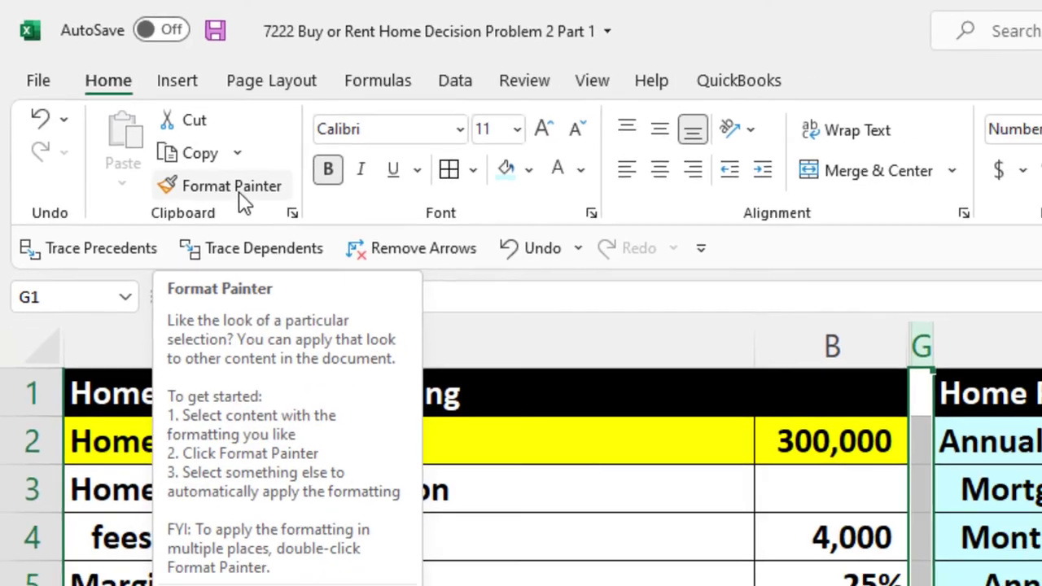
click(241, 195)
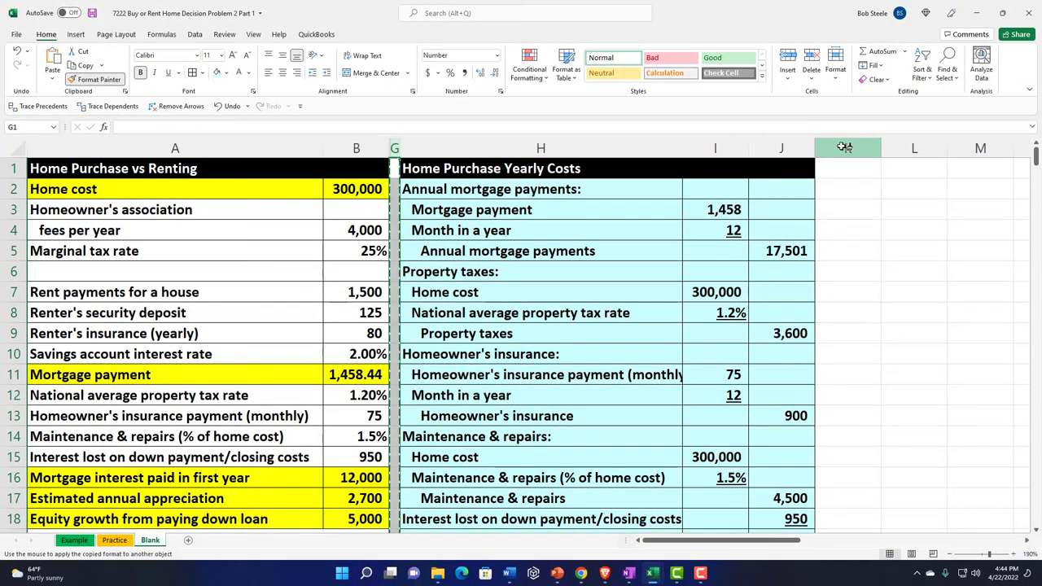
click(844, 147)
click(625, 215)
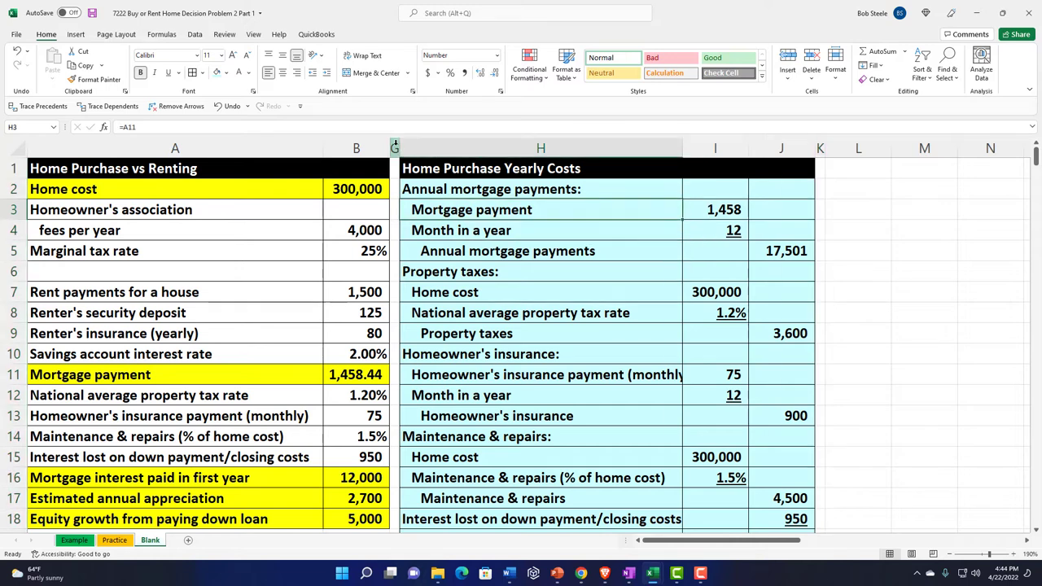
- Hide columns G through J, which hold the yearly home purchase costs table
drag(395, 145, 763, 149)
right_click(556, 231)
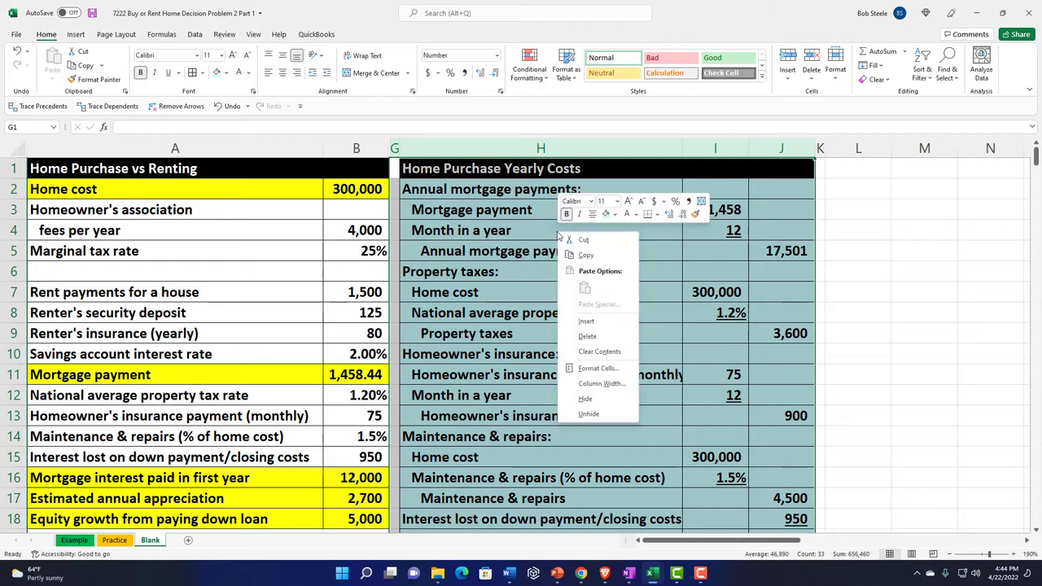
click(599, 401)
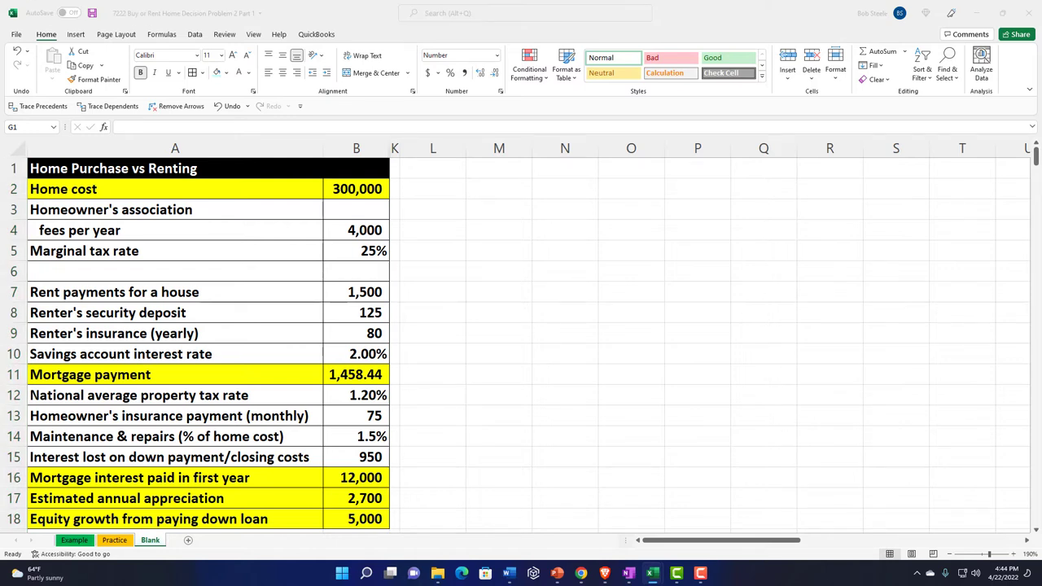
- Enter the heading "Benefits of Homeowenrship Yearly" in L1
click(445, 169)
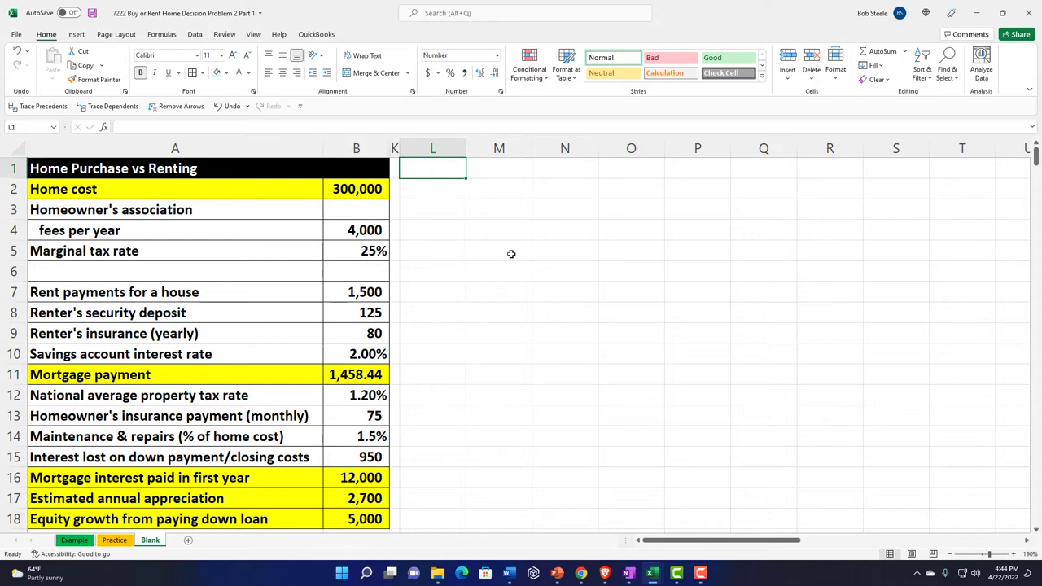
text(Benefits )
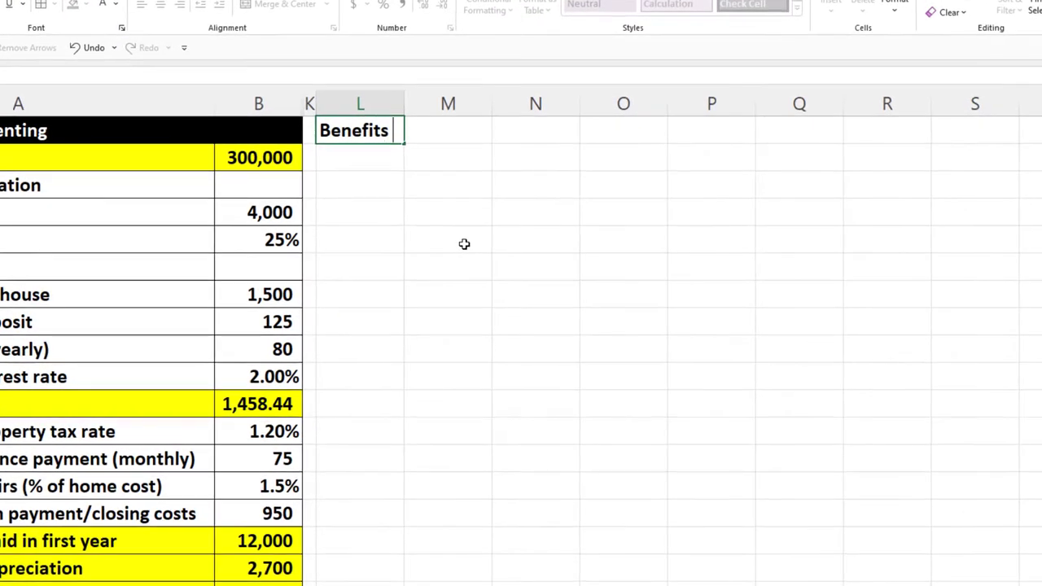
text(of Home)
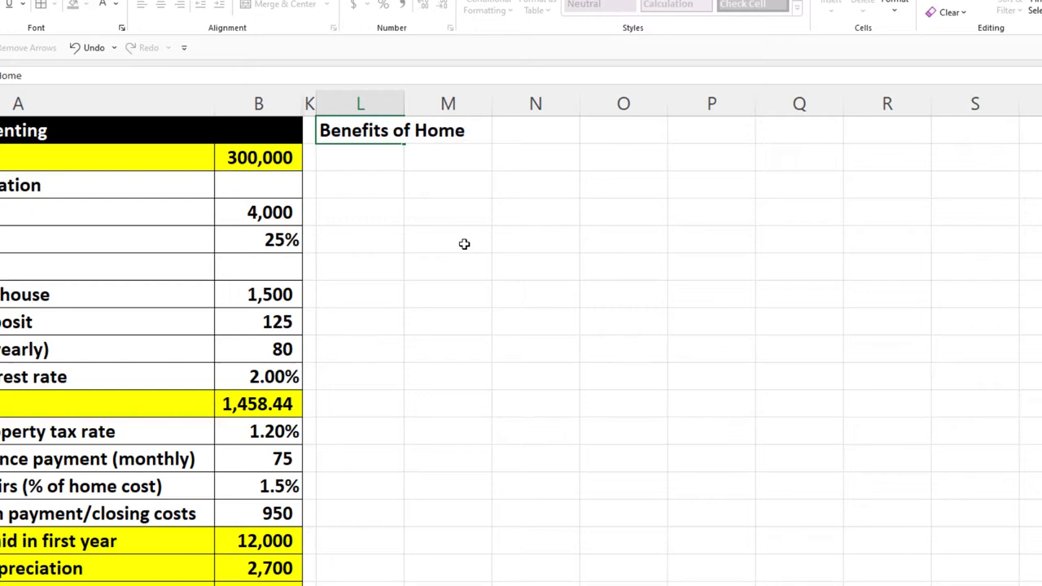
text(owenrsh)
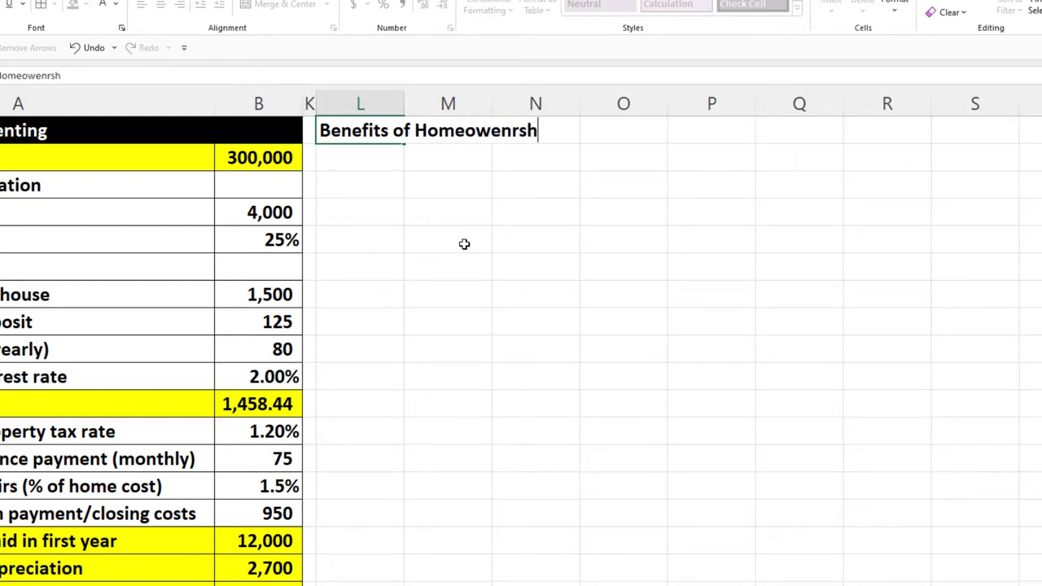
text(ip Yearly)
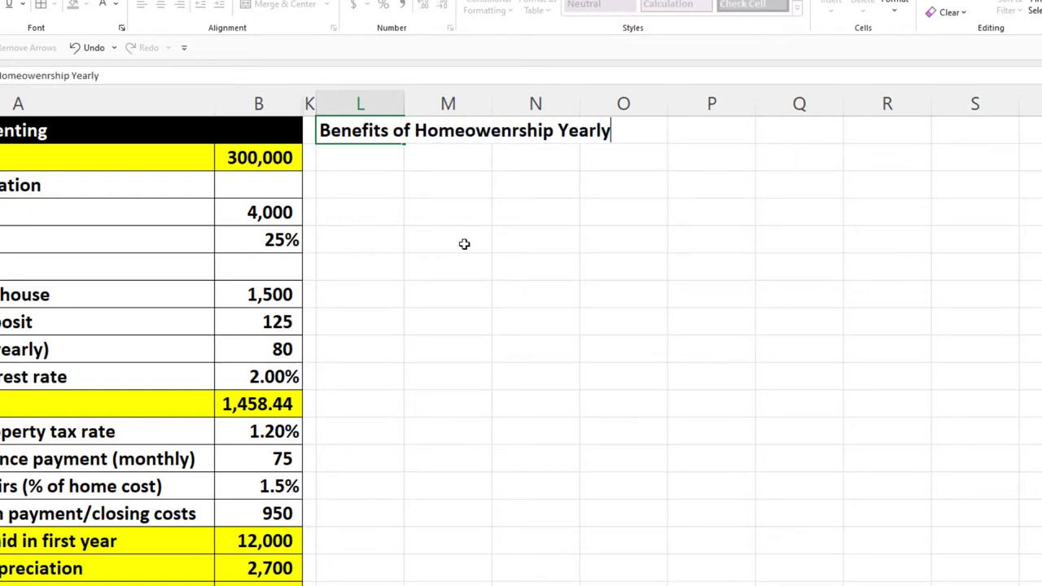
key(Return)
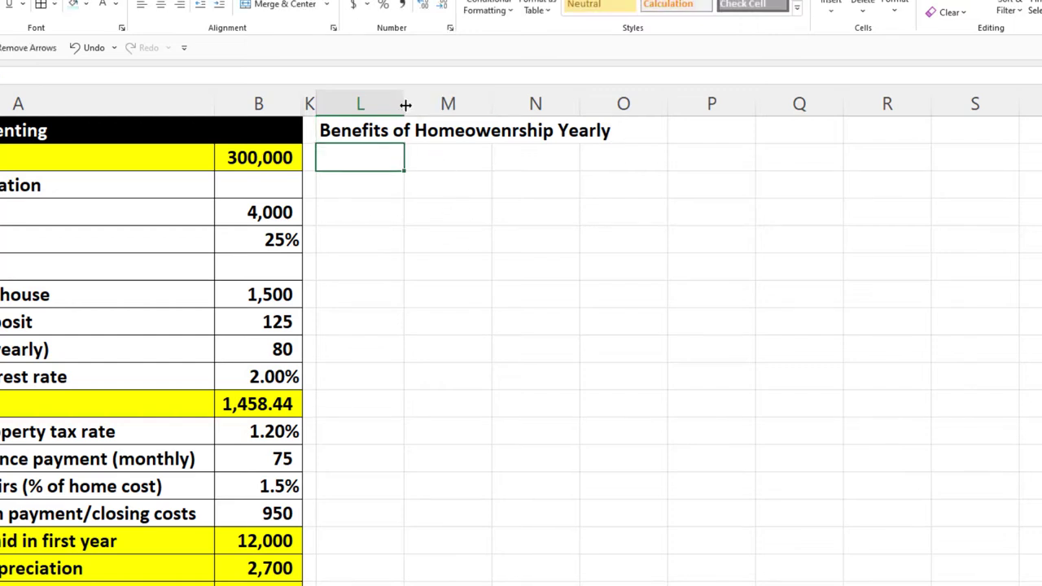
- Widen column L to fit its heading and format L1:N1 with a black fill and white text
drag(404, 104, 636, 92)
drag(497, 126, 747, 129)
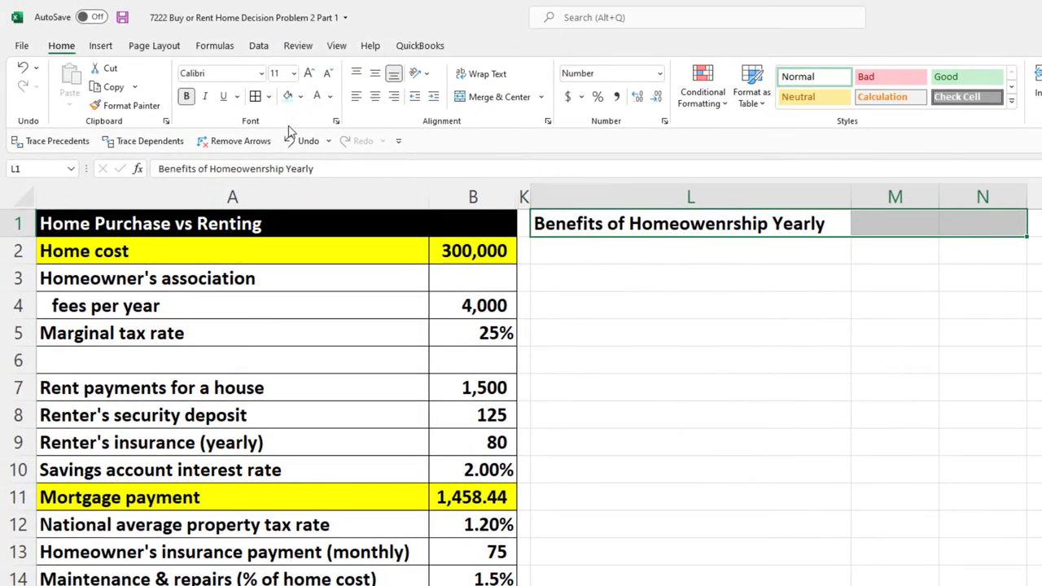
click(300, 96)
click(300, 135)
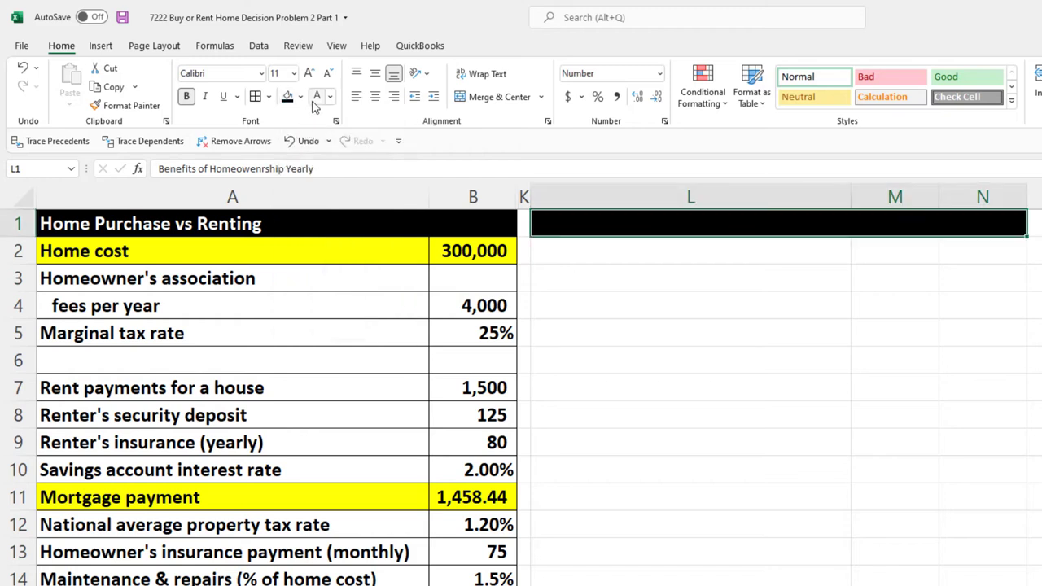
- Link L2 to the "Equity growth from paying down loan" label in A18
click(616, 247)
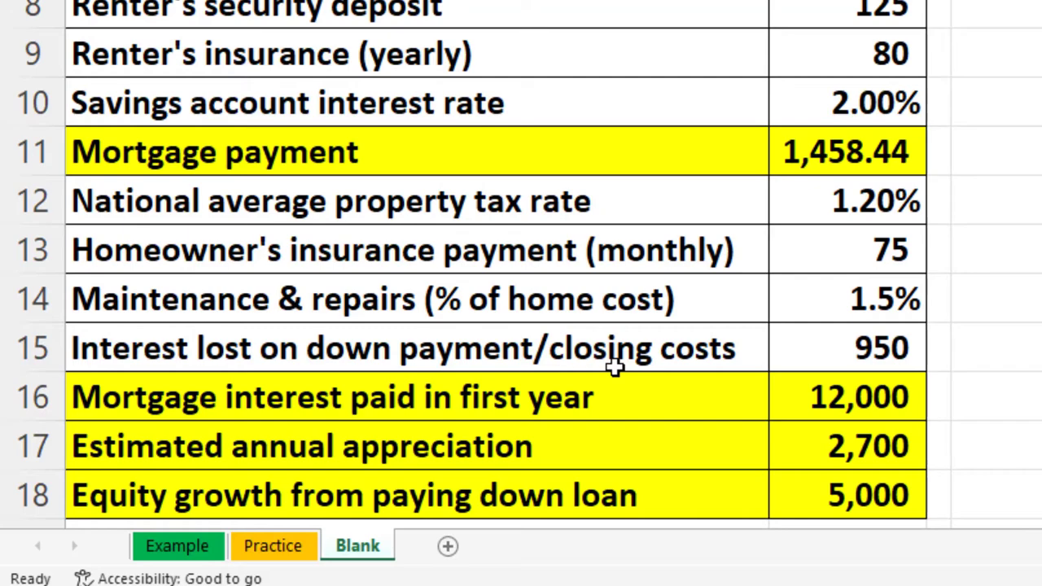
text(=)
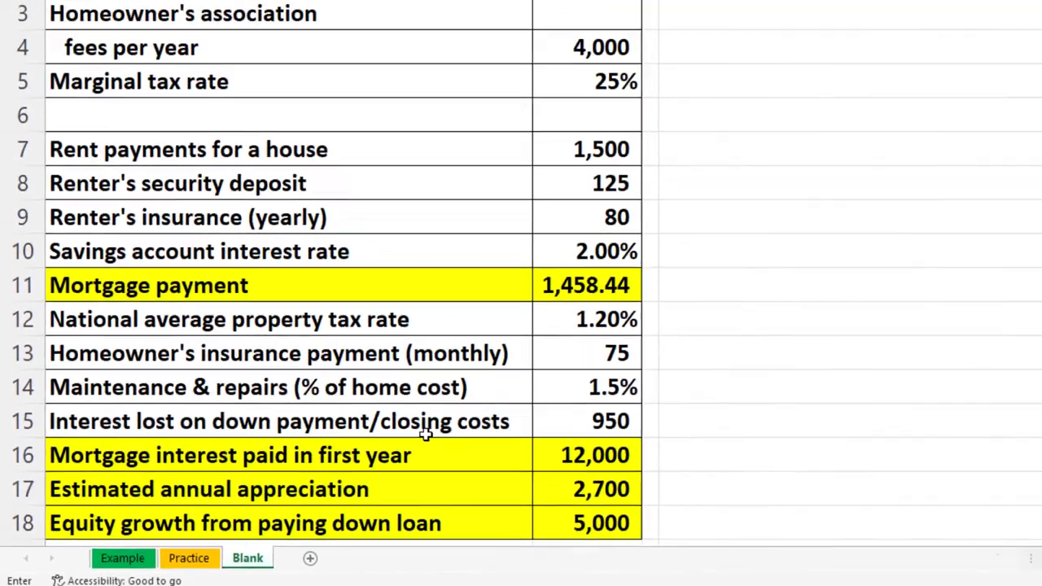
key(Down)
key(Down)
key(Down)
key(Down)
key(Down)
key(Down)
key(Down)
key(Down)
key(Down)
key(Down)
key(Down)
key(Down)
key(Down)
key(Down)
key(Down)
key(Left)
key(Left)
key(Left)
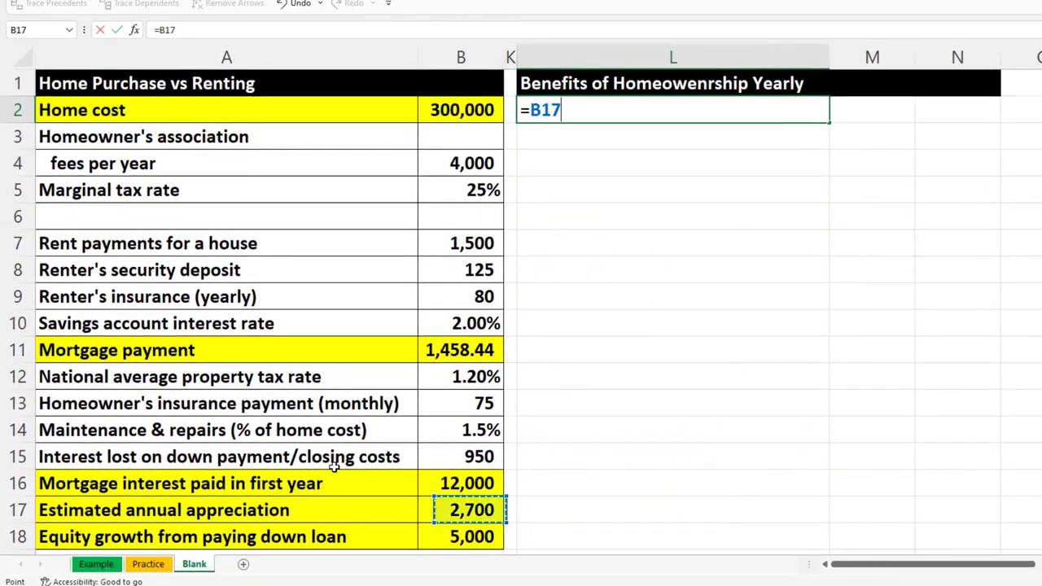
key(Down)
key(Tab)
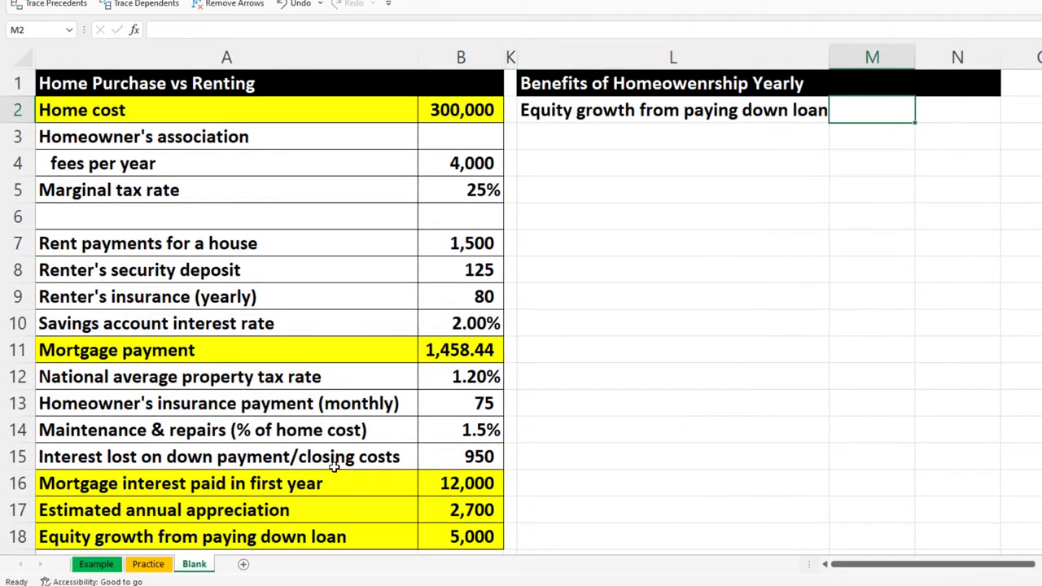
- Link N2 to the equity growth amount in B18
key(Right)
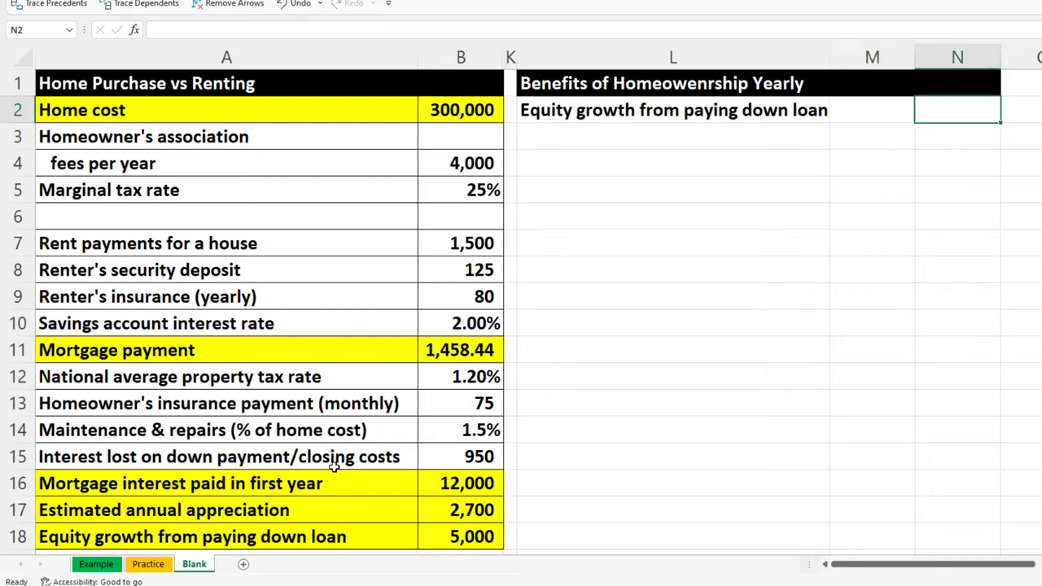
text(=)
key(Down)
key(Down)
key(Down)
key(Down)
key(Down)
key(Down)
key(Down)
key(Down)
key(Down)
key(Down)
key(Down)
key(Down)
key(Down)
key(Down)
key(Down)
key(Left)
key(Left)
key(Left)
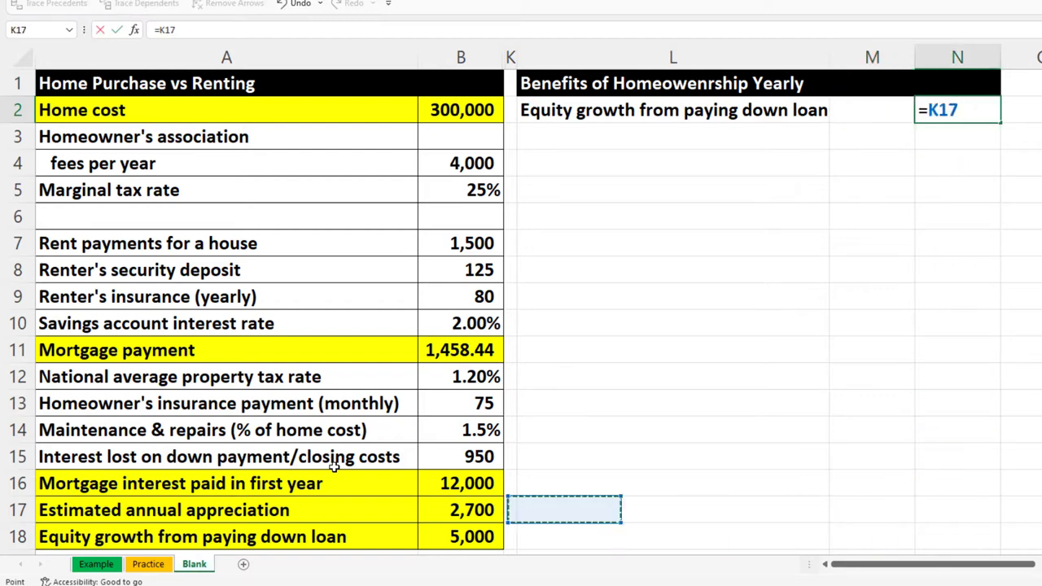
key(Left)
key(Down)
key(Return)
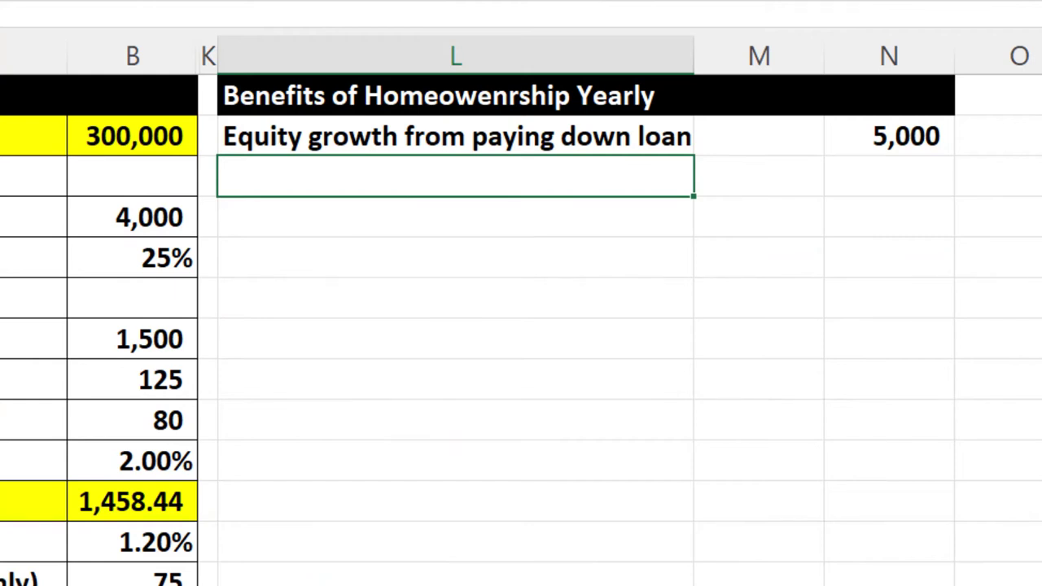
click(878, 146)
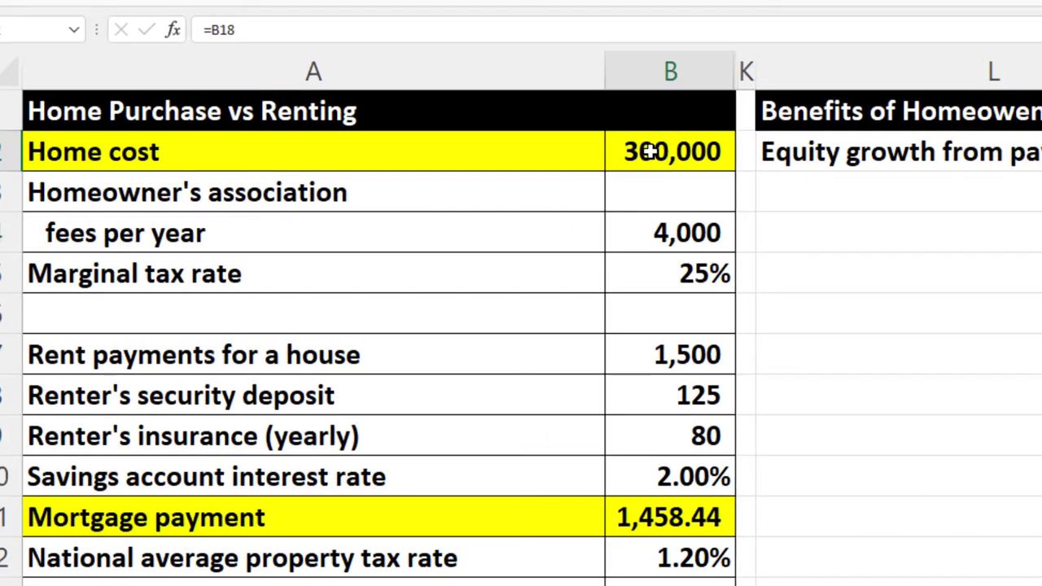
click(155, 142)
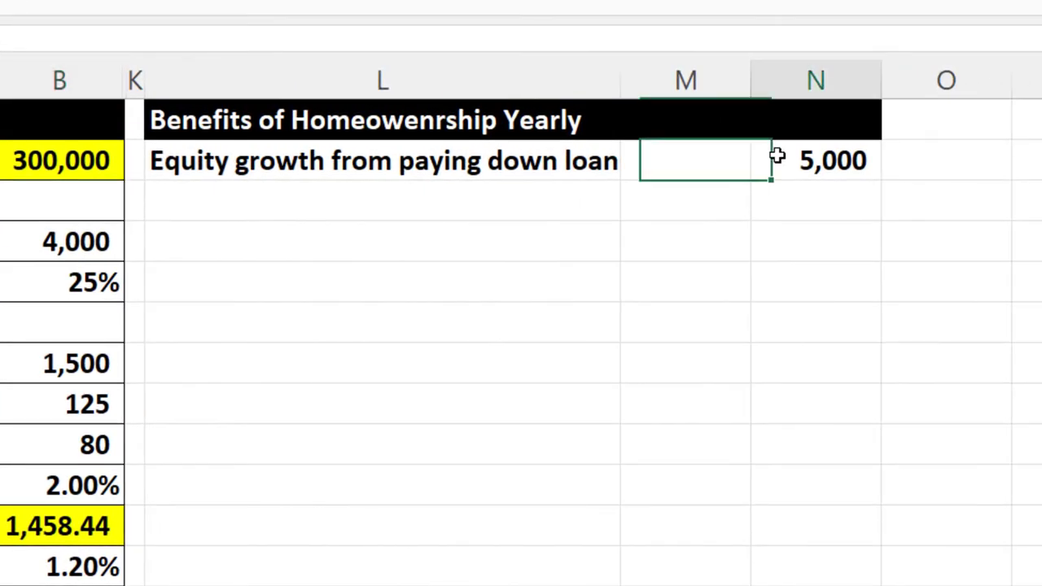
click(777, 157)
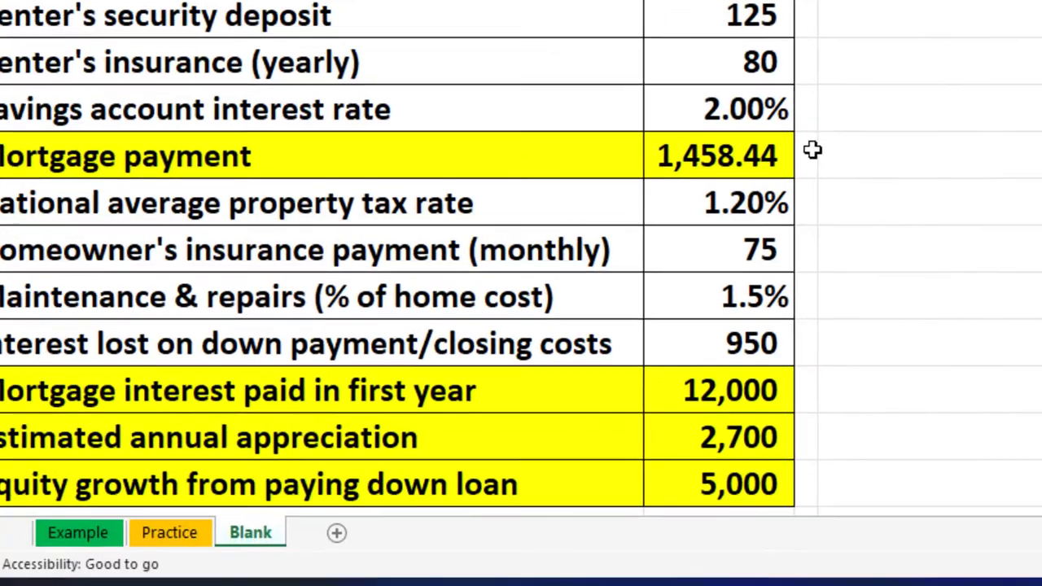
click(105, 525)
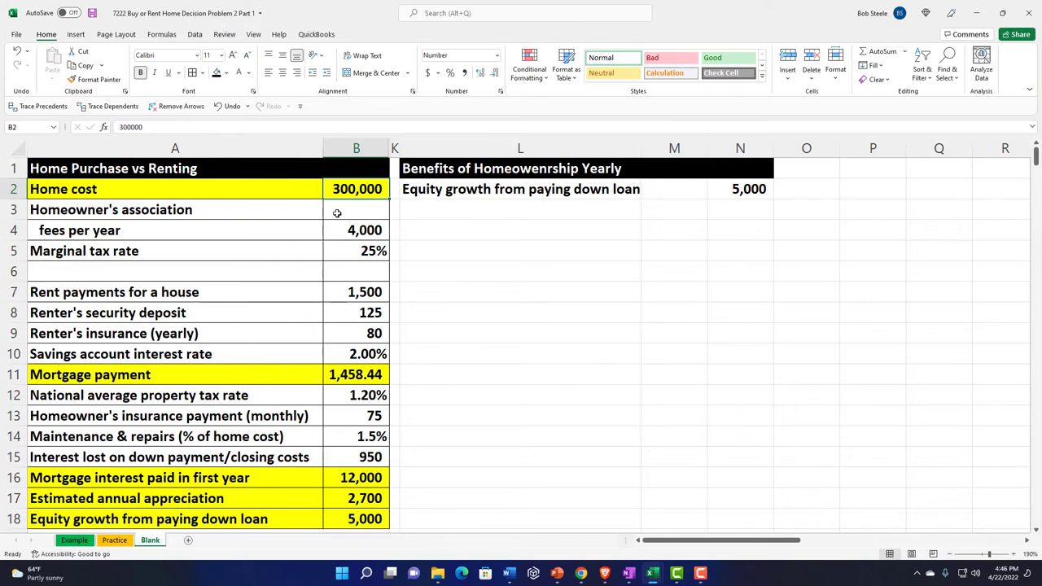
- Link L3 to the "Estimated annual appreciation" label in A17
key(Right)
key(Right)
key(Down)
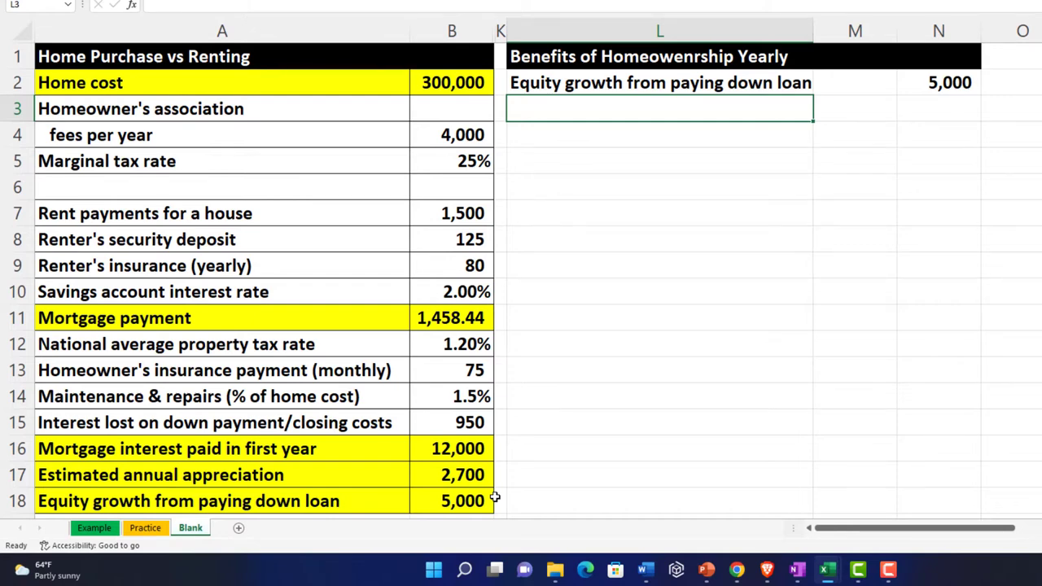
text(=)
key(Down)
key(Down)
key(Down)
key(Down)
key(Down)
key(Down)
key(Down)
key(Down)
key(Down)
key(Down)
key(Down)
key(Down)
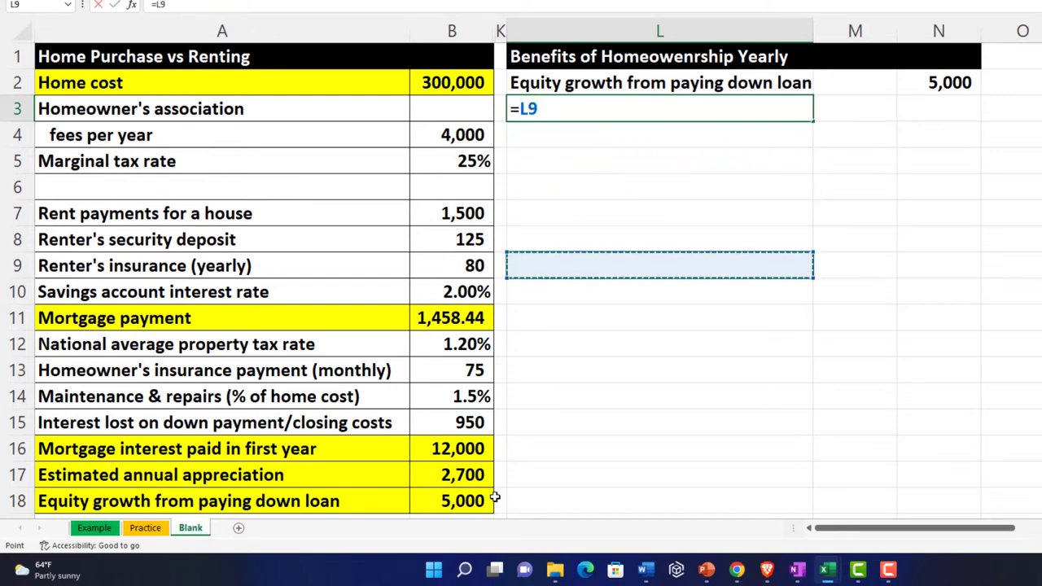
key(Down)
key(Left)
key(Left)
key(Left)
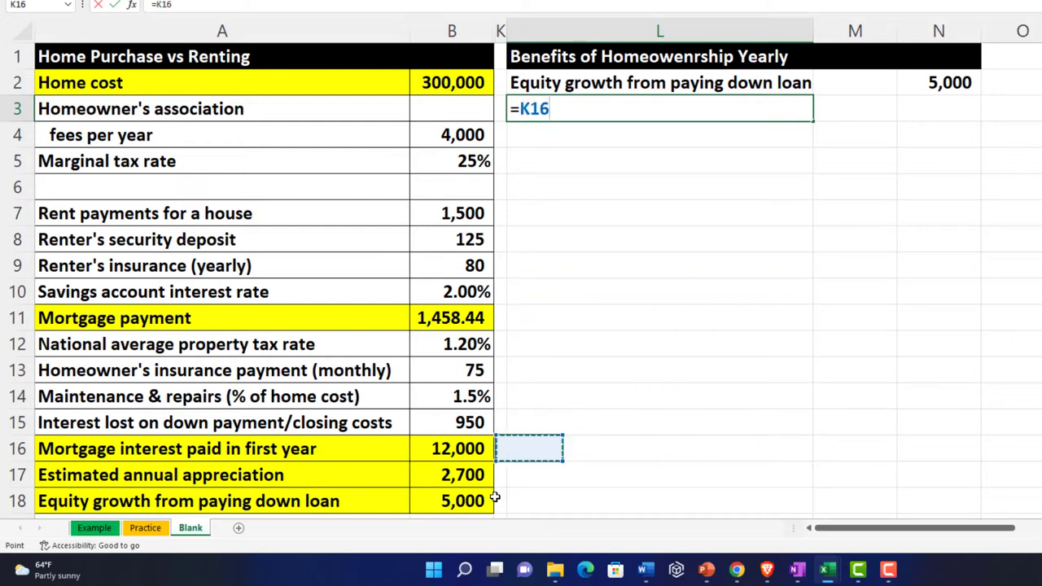
key(Down)
key(Tab)
key(Tab)
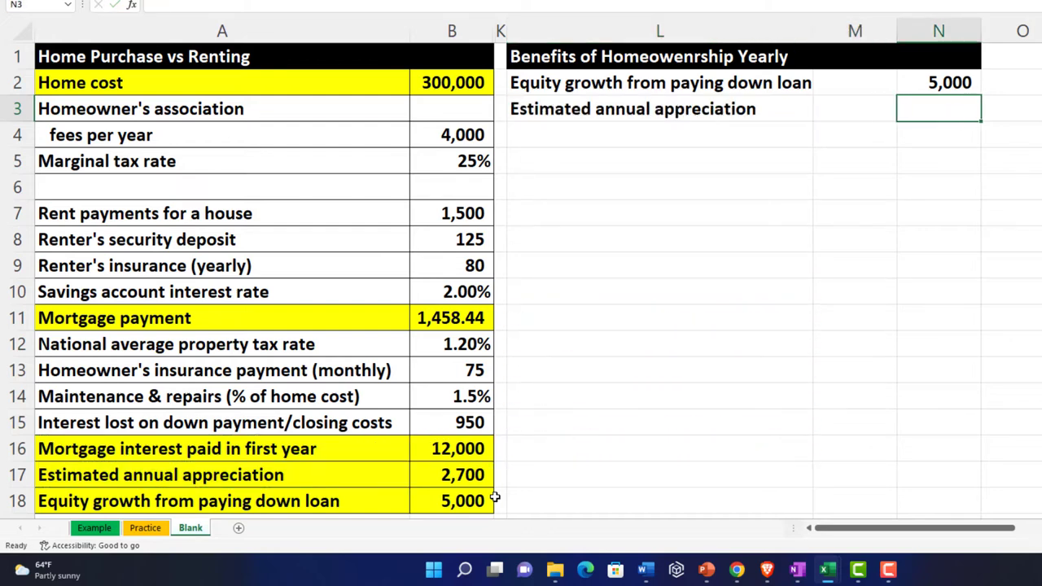
- Link N3 to the estimated annual appreciation amount in B17
text(=)
key(Down)
key(Down)
key(Down)
key(Down)
key(Down)
key(Down)
key(Down)
key(Down)
key(Down)
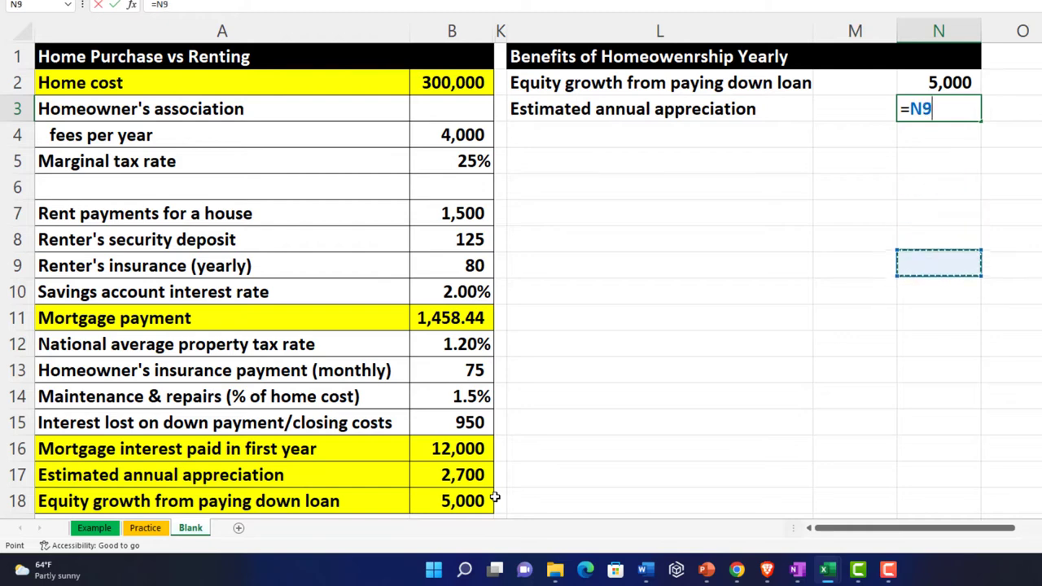
key(Down)
key(Down)
key(Down)
key(Down)
key(Left)
key(Left)
key(Left)
key(Left)
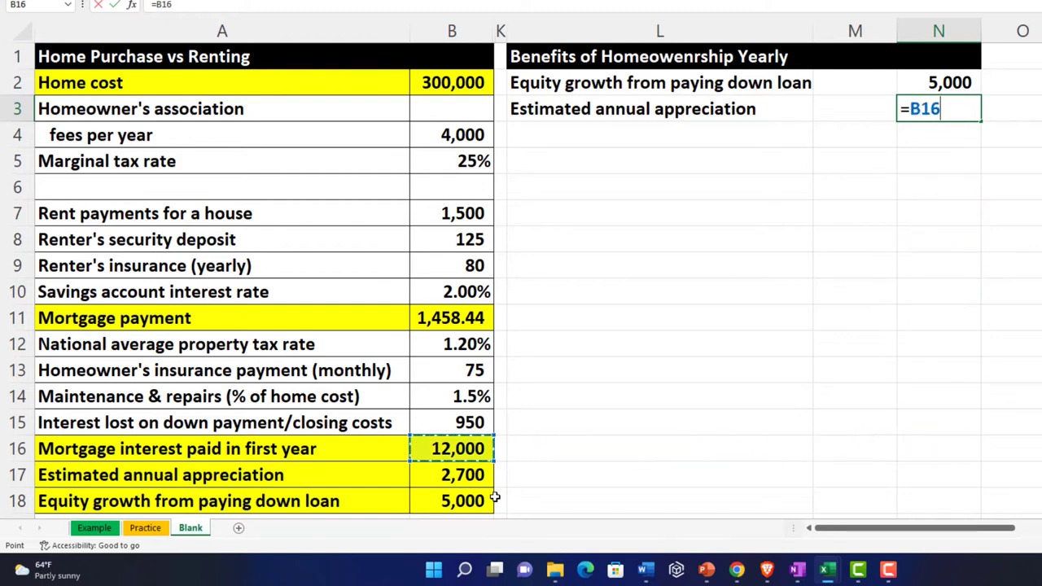
key(Down)
key(Return)
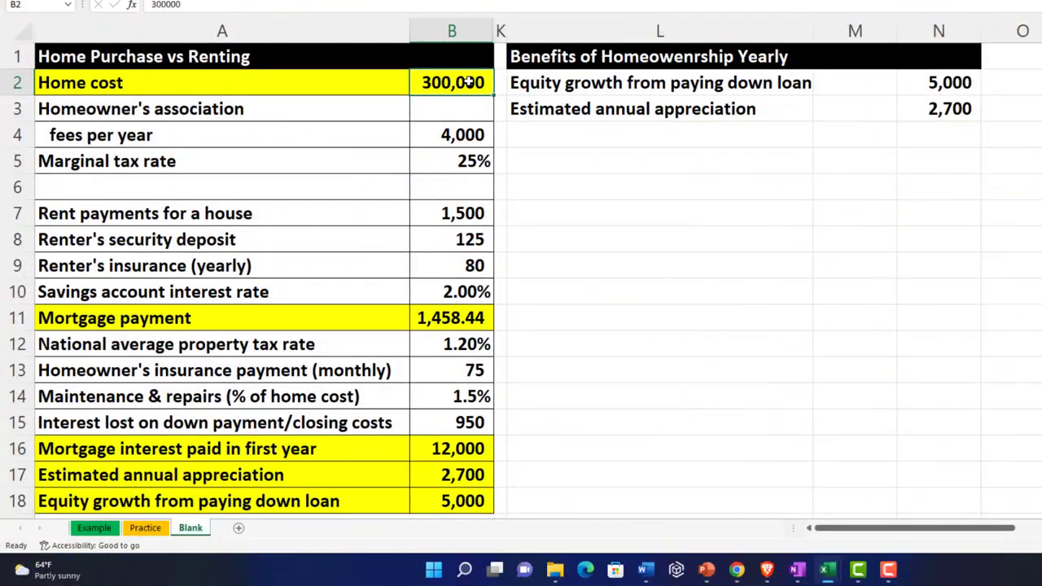
- Enter the subheading "Tax savings from mortgage interest:" in L4
click(575, 141)
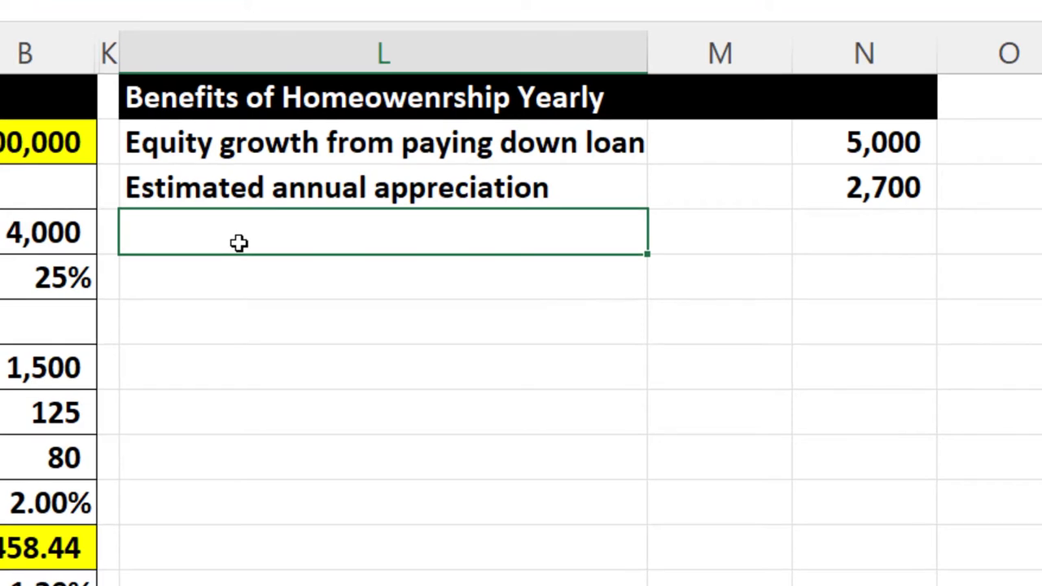
text(Tax sav)
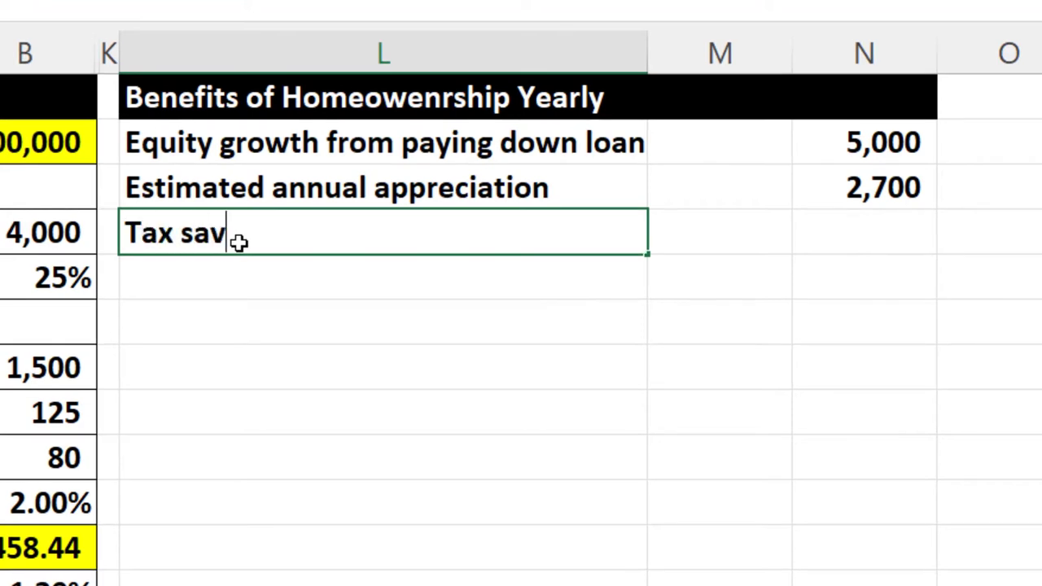
text(ing s f)
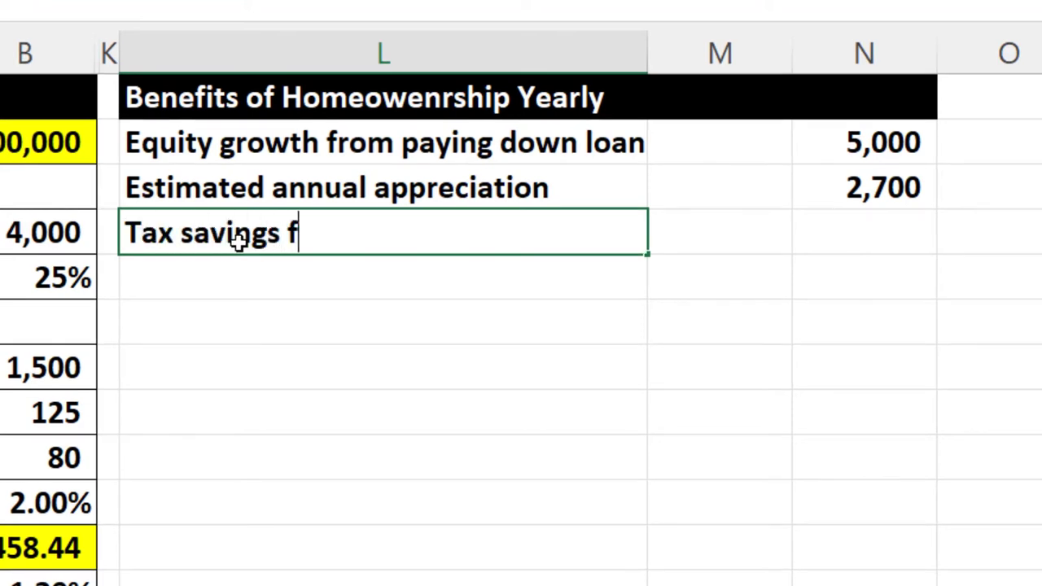
text(rom mortga)
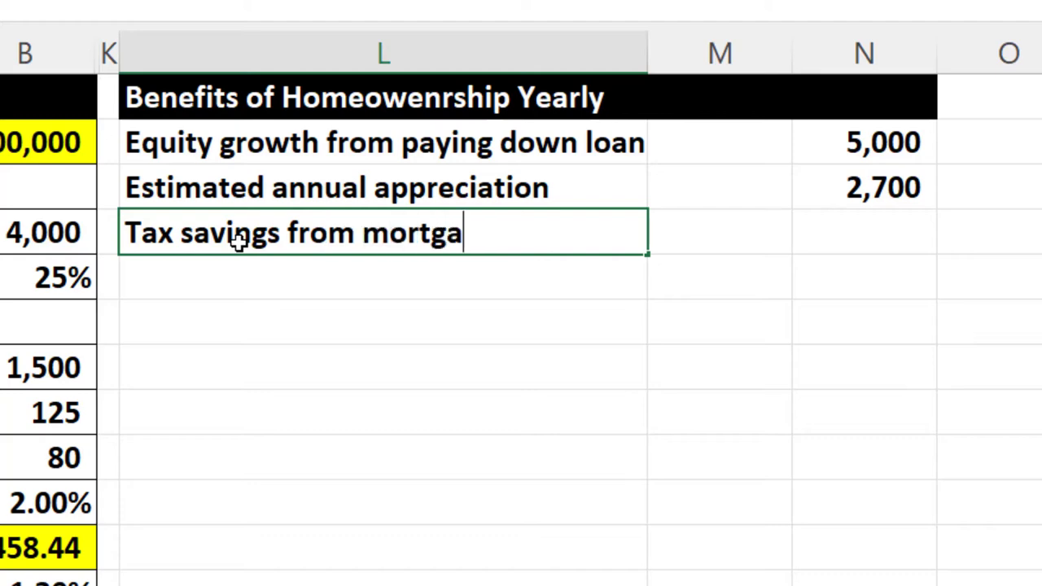
text(ge interest:)
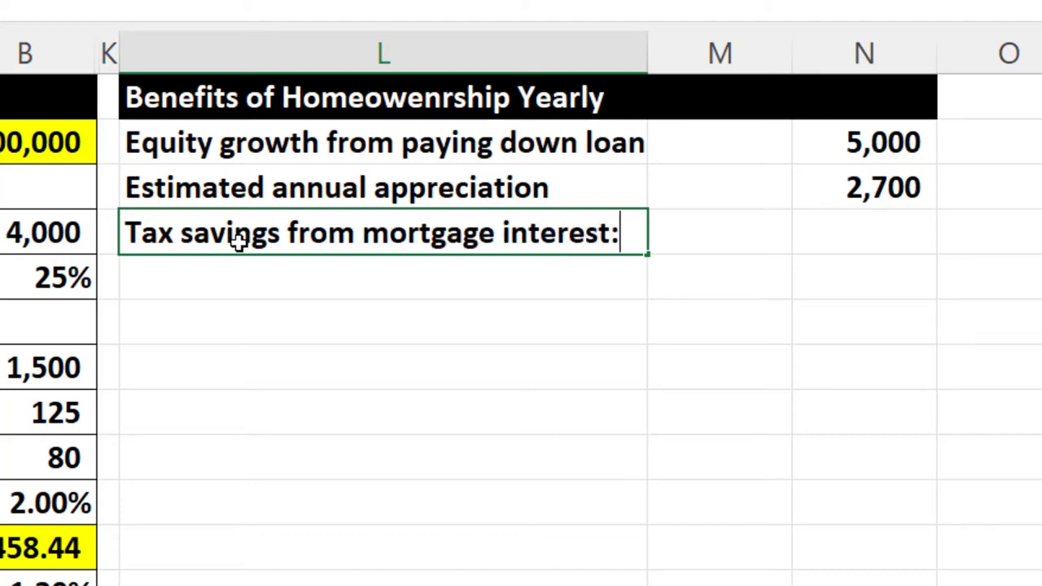
key(Return)
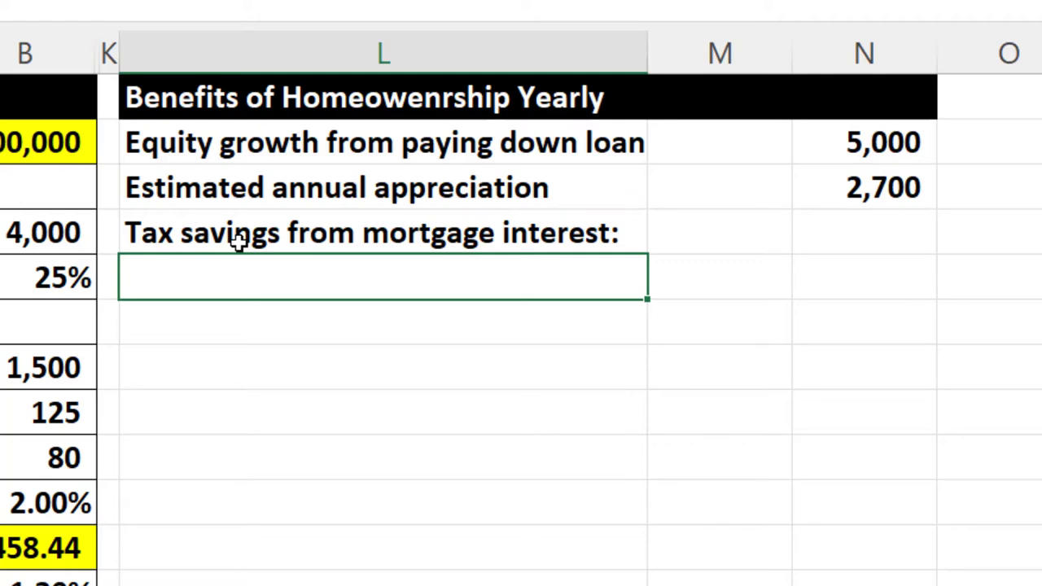
text(=)
key(Down)
key(Down)
key(Down)
key(Down)
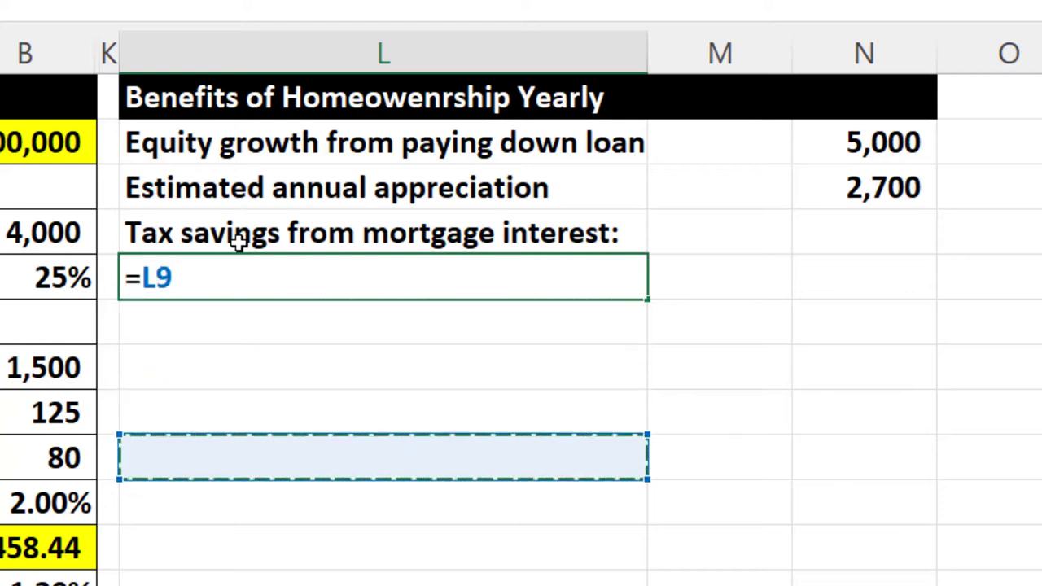
key(Down)
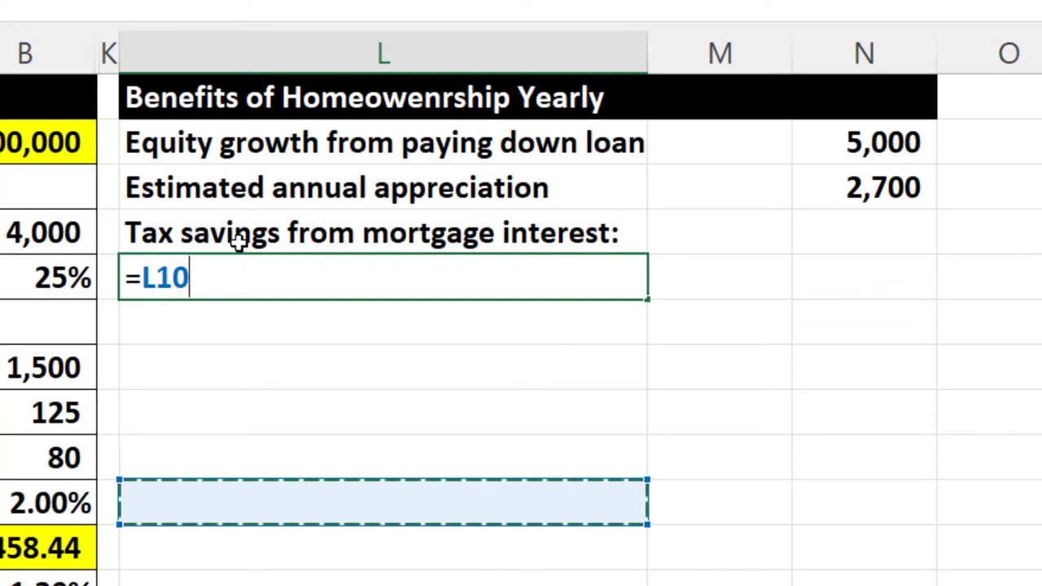
key(ctrl+Return)
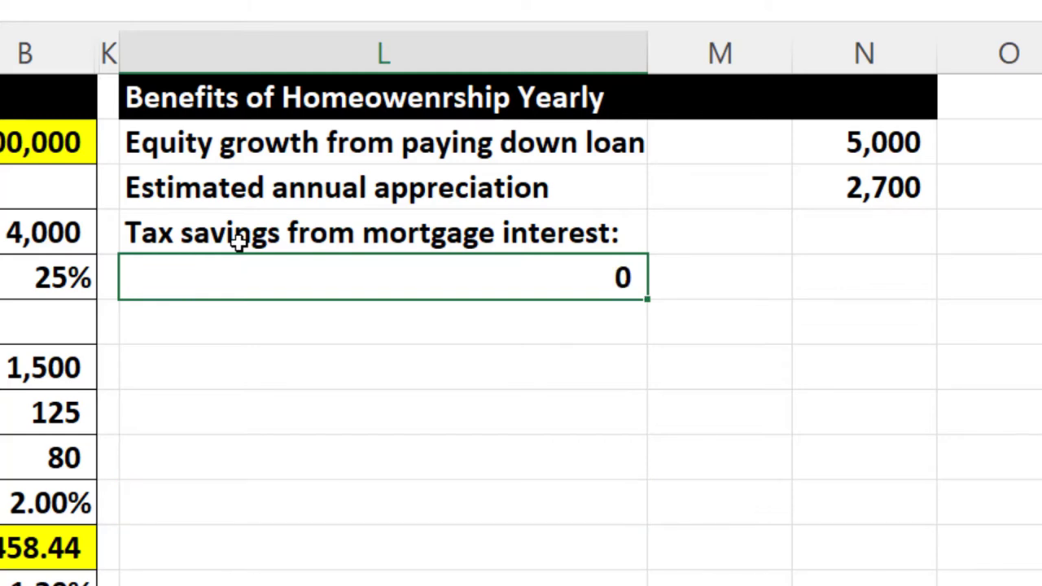
- Link L5 to the "Mortgage interest paid in first year" label with =A16
text(=A16)
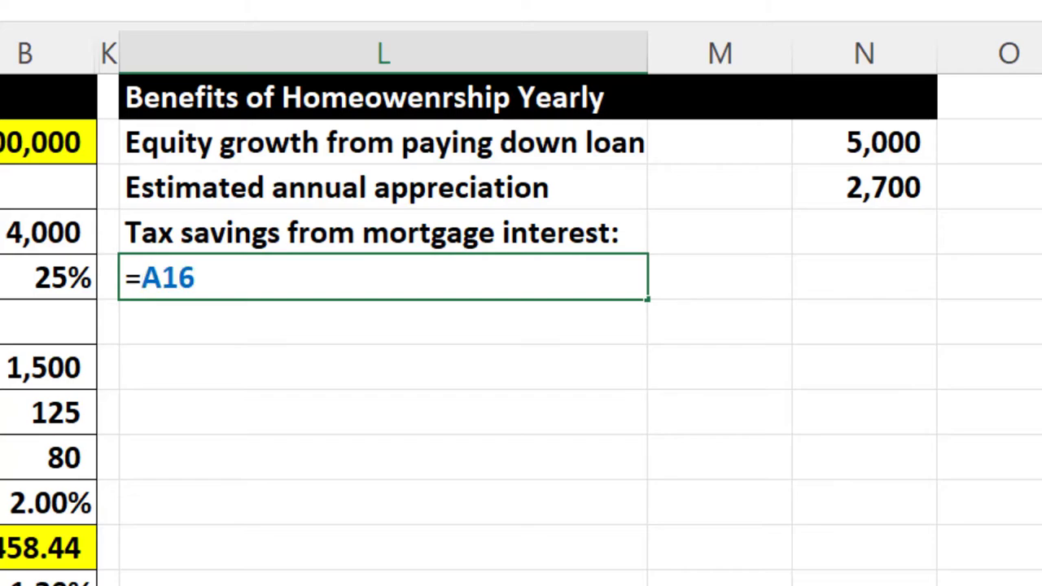
key(ctrl+Return)
key(Tab)
- Try to link M5 to the first-year mortgage interest amount in B16
text(=)
key(Left)
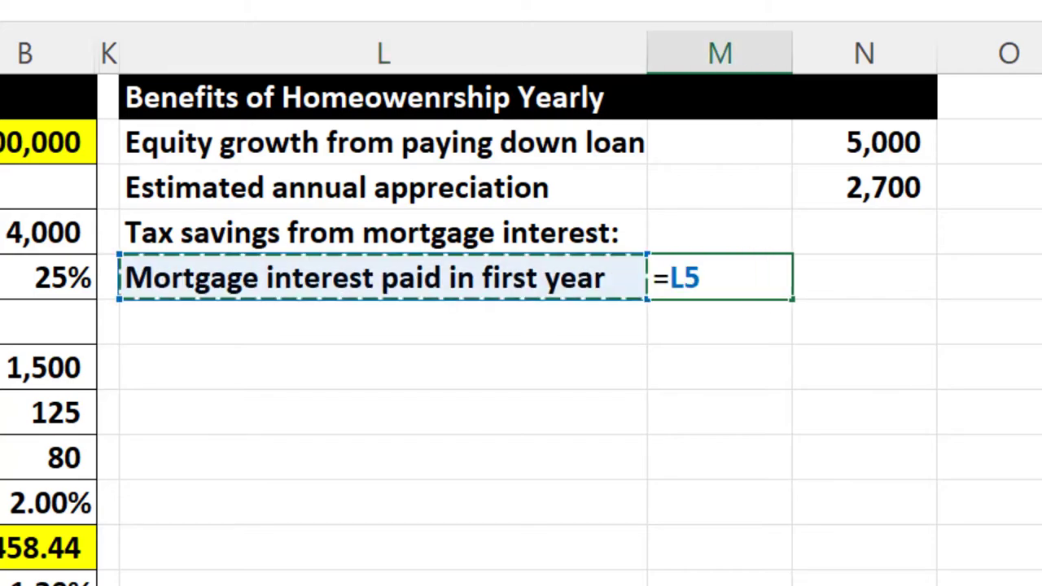
key(Left)
key(Left)
key(Down)
key(Down)
key(Down)
key(Down)
key(Down)
key(Down)
key(Down)
key(Down)
key(Down)
key(Down)
key(Return)
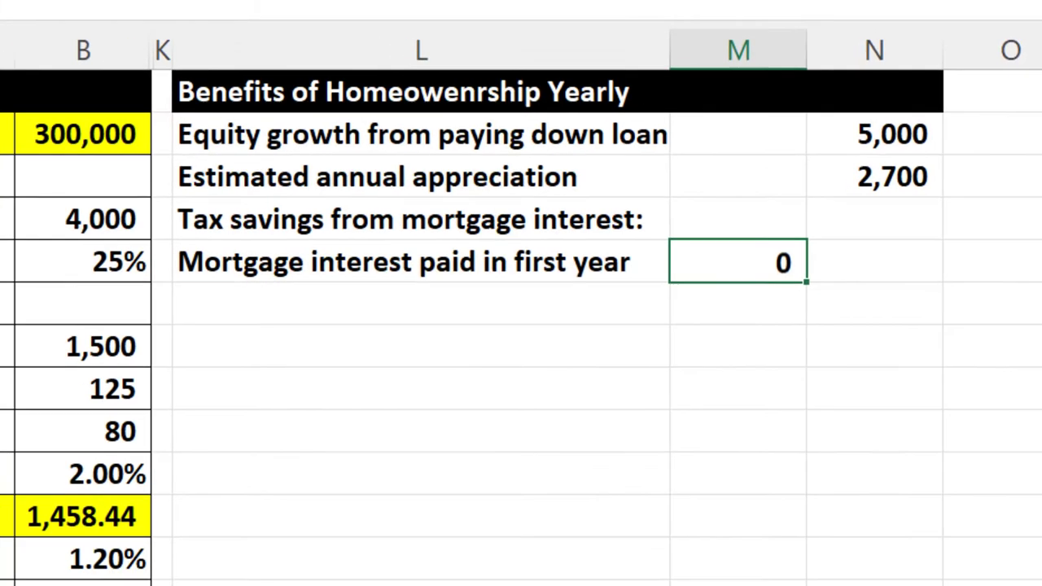